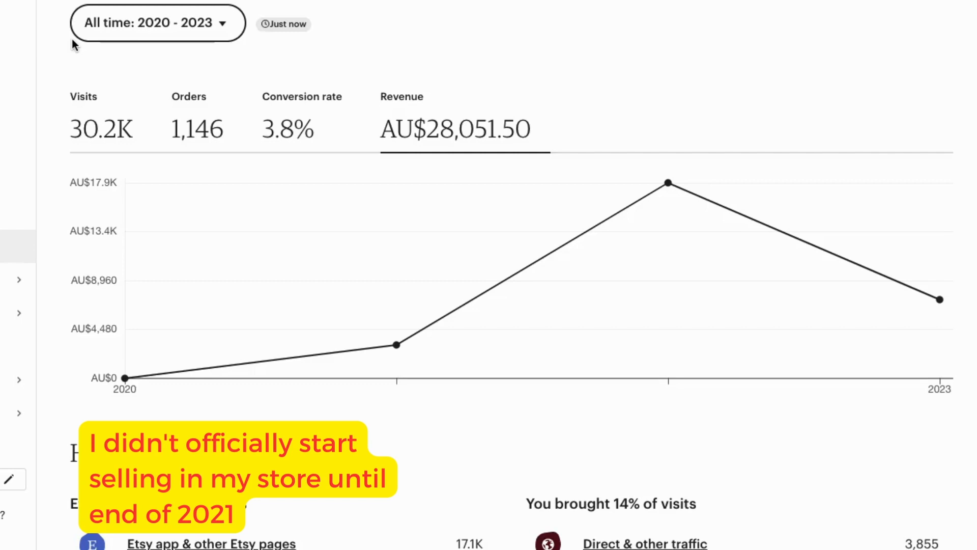
Inspect the yearly revenue points from 2020 to 2023 on the shop's all-time revenue chart
{"action": "mouse_move", "coordinate": [430, 370]}
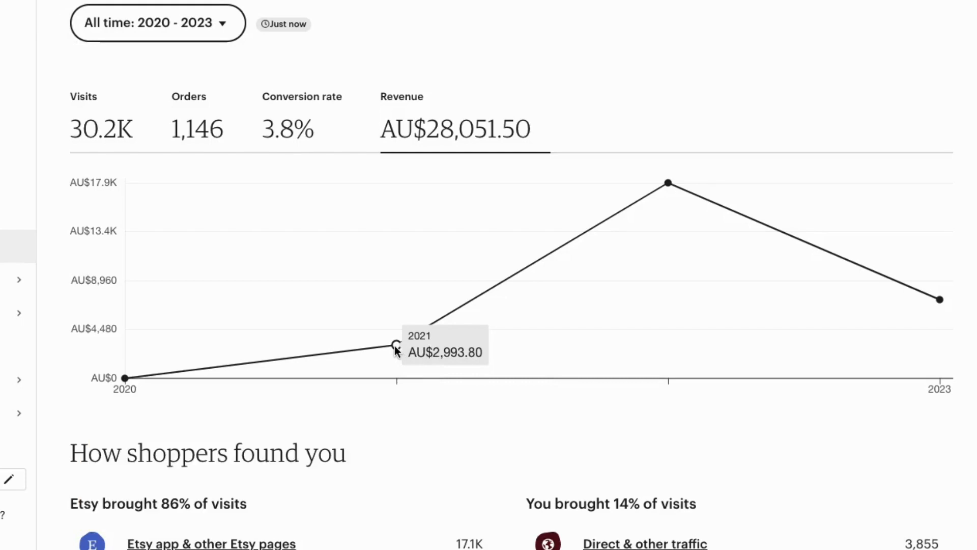
{"action": "mouse_move", "coordinate": [151, 373]}
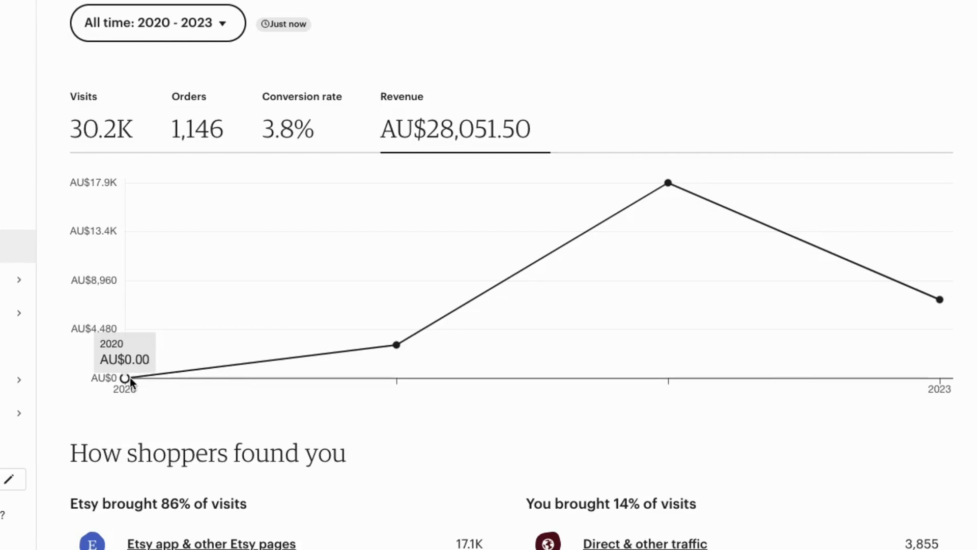
{"action": "mouse_move", "coordinate": [302, 324]}
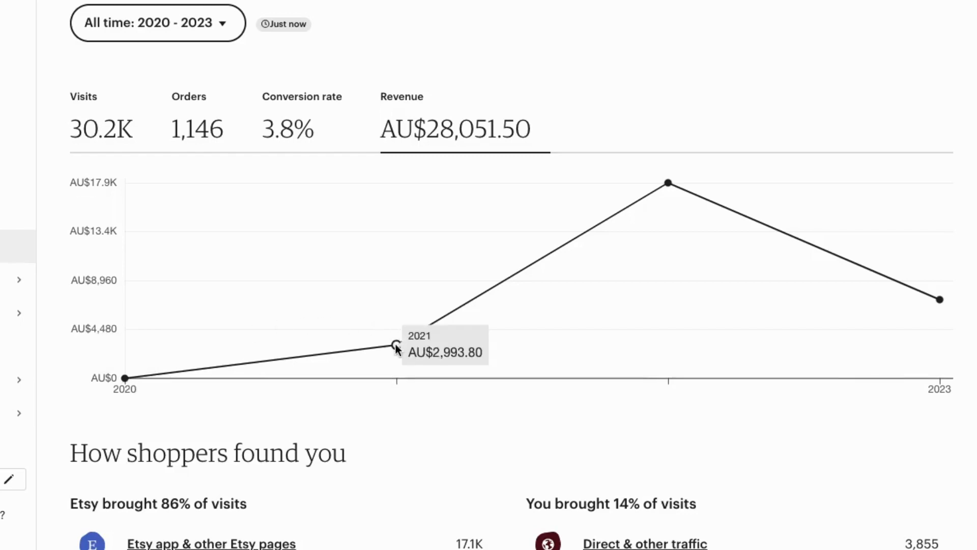
{"action": "mouse_move", "coordinate": [593, 240]}
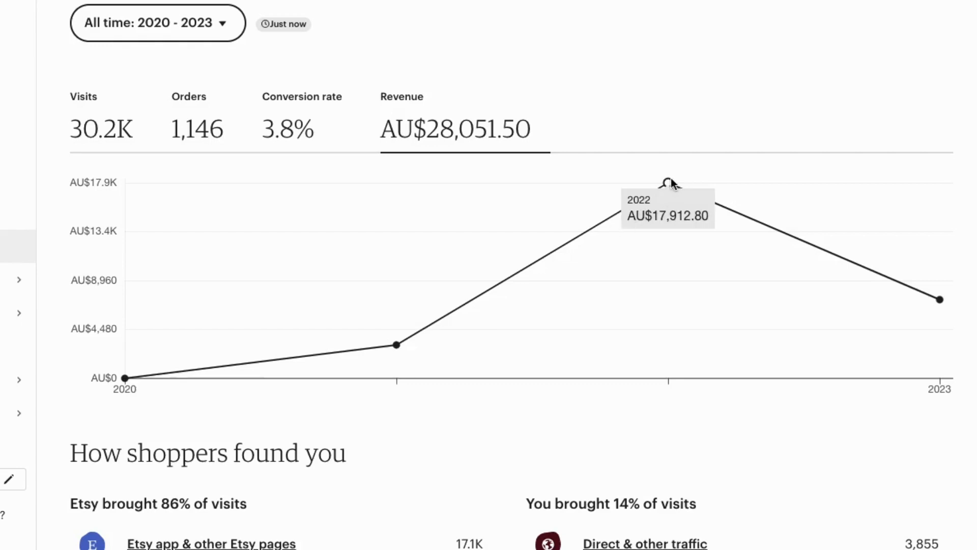
{"action": "mouse_move", "coordinate": [941, 299]}
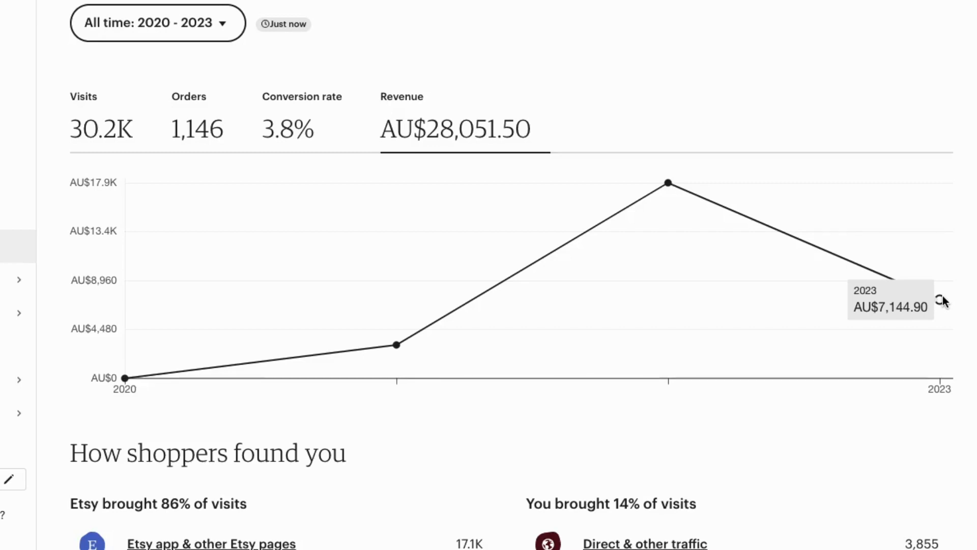
{"action": "mouse_move", "coordinate": [669, 184]}
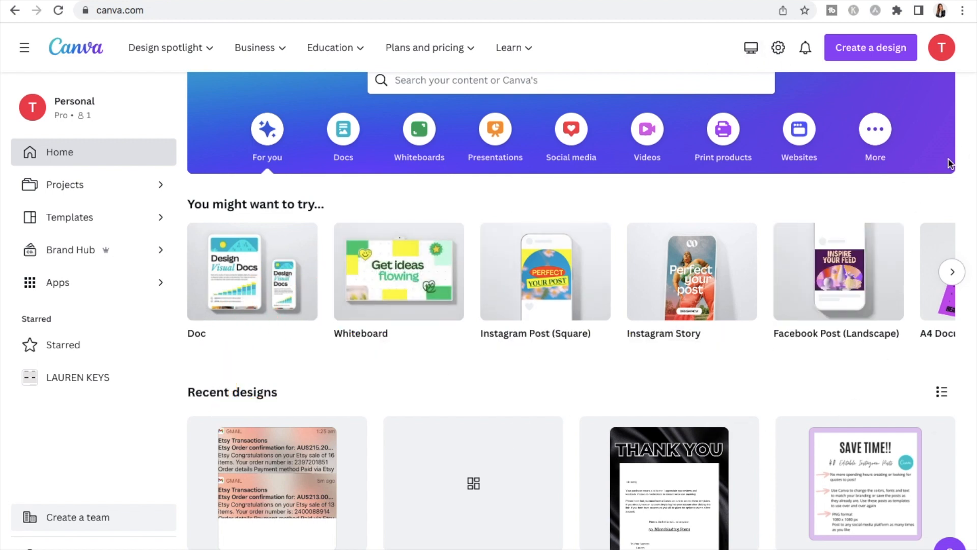
Create a square Instagram Post design in Canva and add nine blank pages to it
{"action": "left_click", "coordinate": [874, 52]}
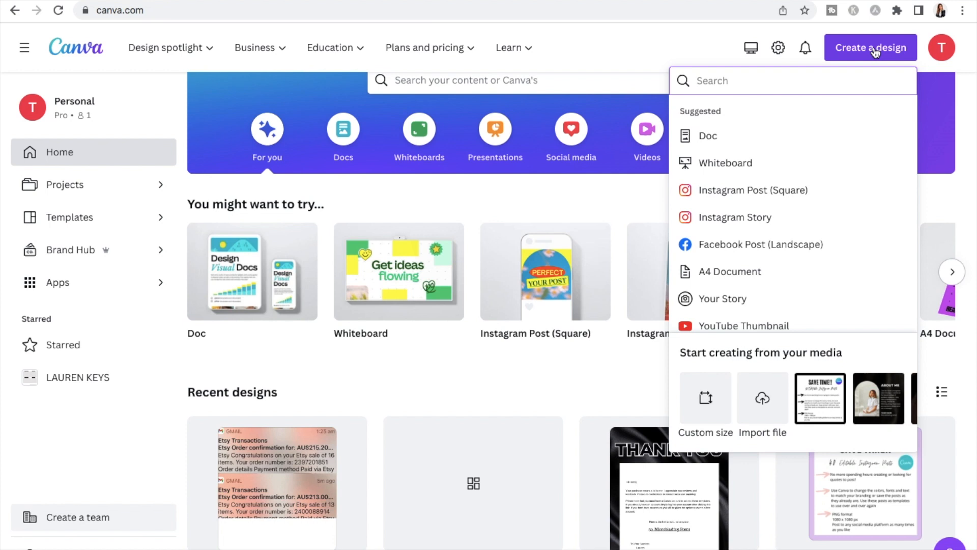
{"action": "left_click", "coordinate": [756, 192]}
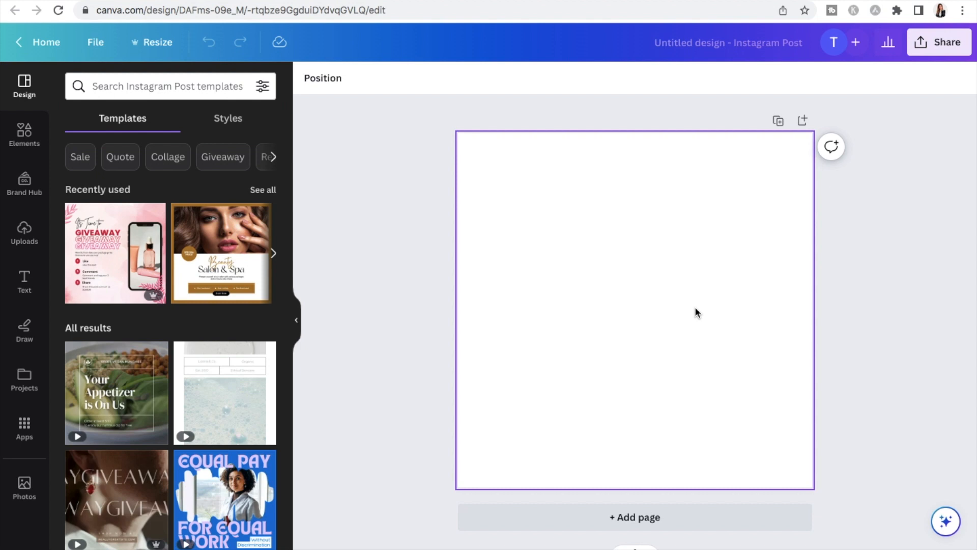
{"action": "left_click", "coordinate": [571, 525]}
{"action": "left_click", "coordinate": [571, 527]}
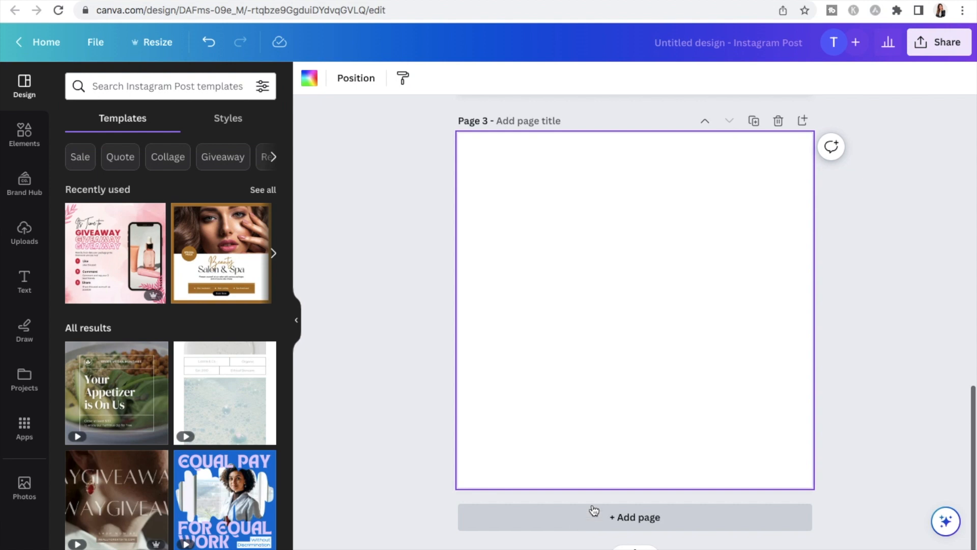
{"action": "left_click", "coordinate": [592, 518]}
{"action": "left_click", "coordinate": [592, 518]}
{"action": "left_click", "coordinate": [592, 518]}
{"action": "left_click", "coordinate": [591, 518]}
{"action": "left_click", "coordinate": [591, 516]}
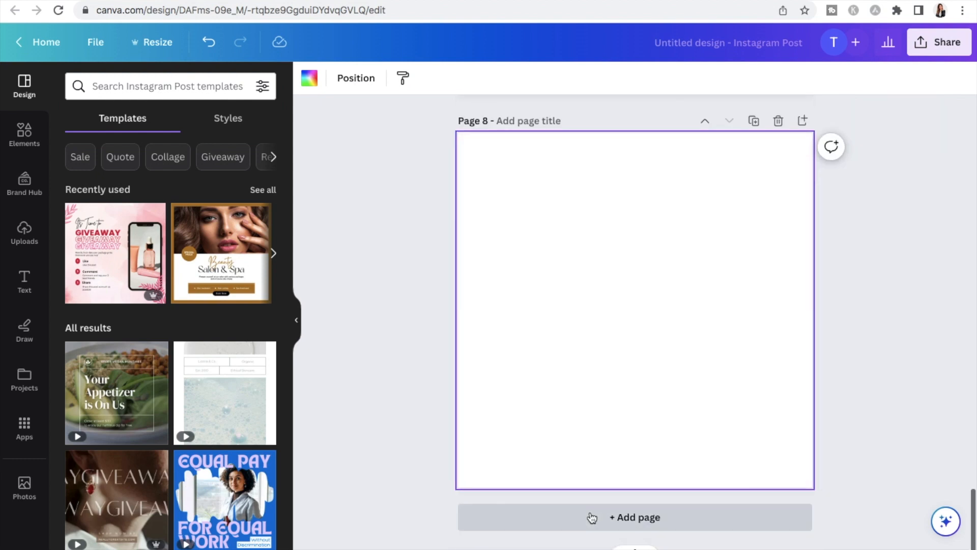
{"action": "left_click", "coordinate": [590, 517]}
{"action": "left_click", "coordinate": [655, 517]}
Check the boss mum quotes image results for ideas and add the page 1 heading "I am a badass mum in business who also has kids!"
{"action": "scroll", "coordinate": [762, 395], "scroll_direction": "up", "scroll_amount": 20}
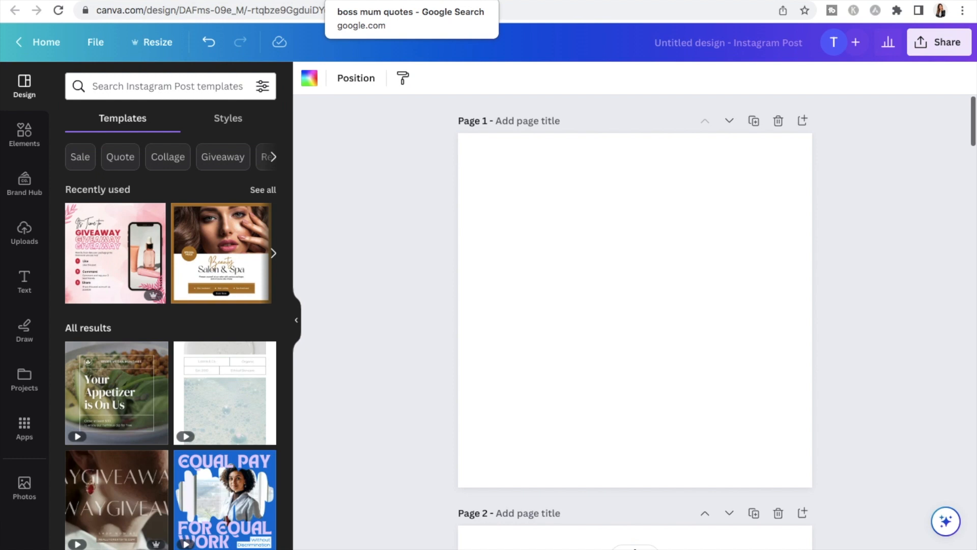
{"action": "left_click", "coordinate": [377, 1]}
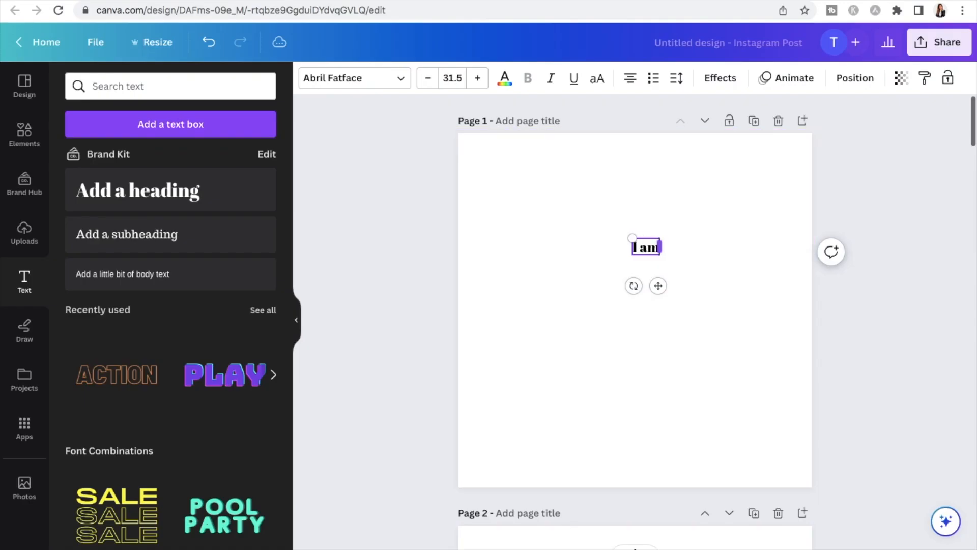
{"action": "type", "text": "a"}
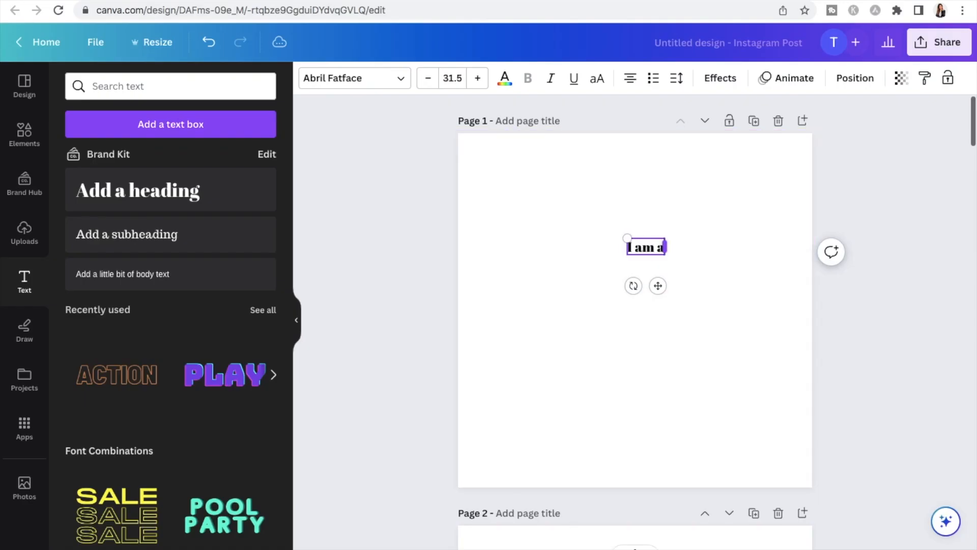
{"action": "type", "text": " badass"}
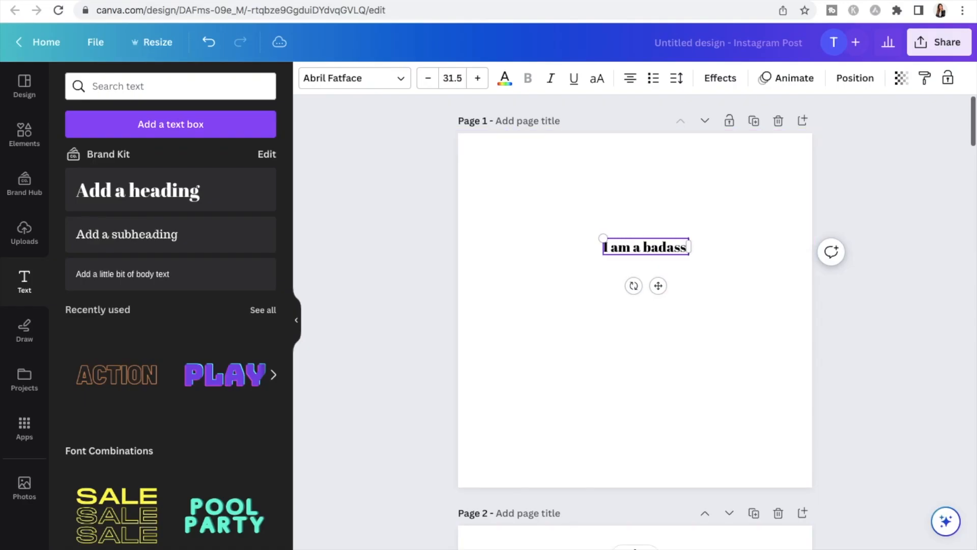
{"action": "type", "text": " mum who"}
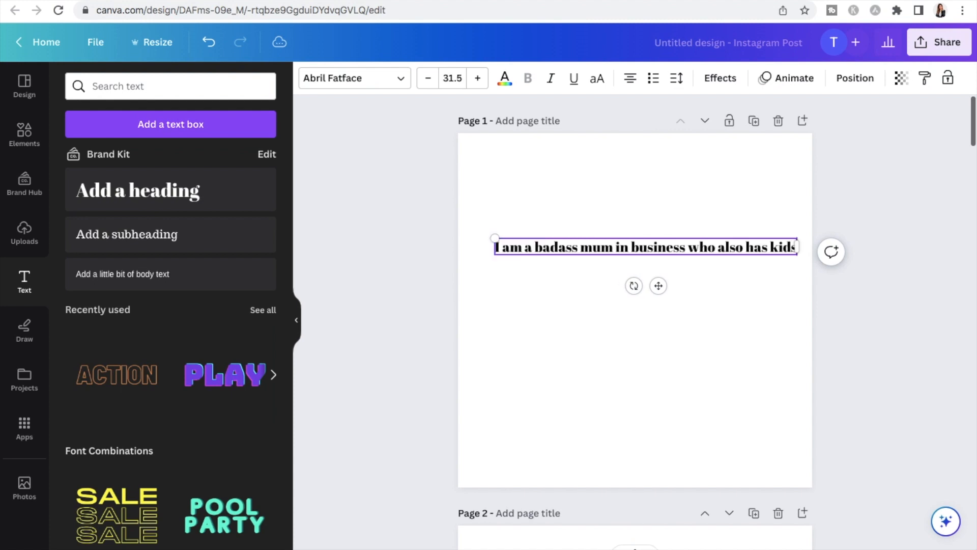
{"action": "type", "text": "!"}
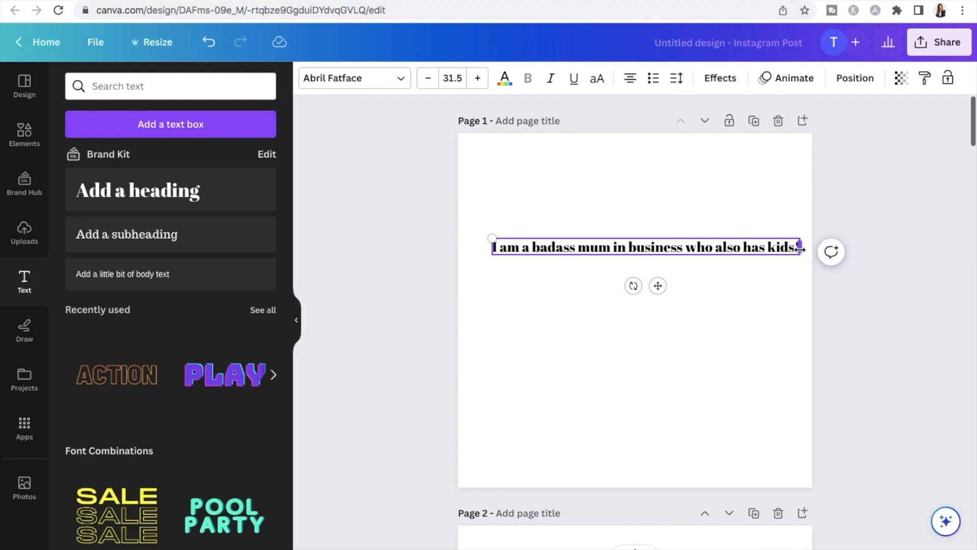
Narrow the page 1 heading so it wraps onto two lines and move it near the page's centre
{"action": "left_click_drag", "start_coordinate": [802, 252], "coordinate": [691, 252]}
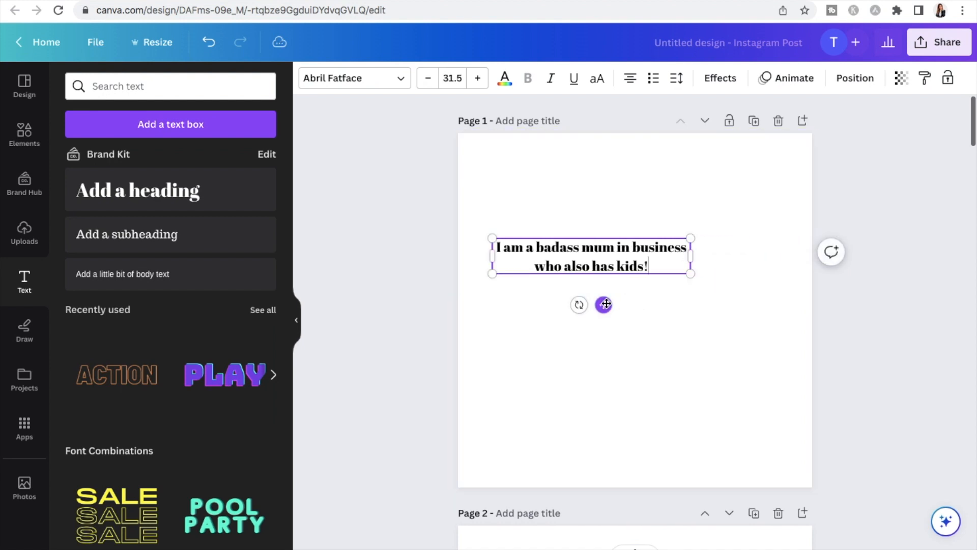
{"action": "left_click_drag", "start_coordinate": [604, 304], "coordinate": [654, 357]}
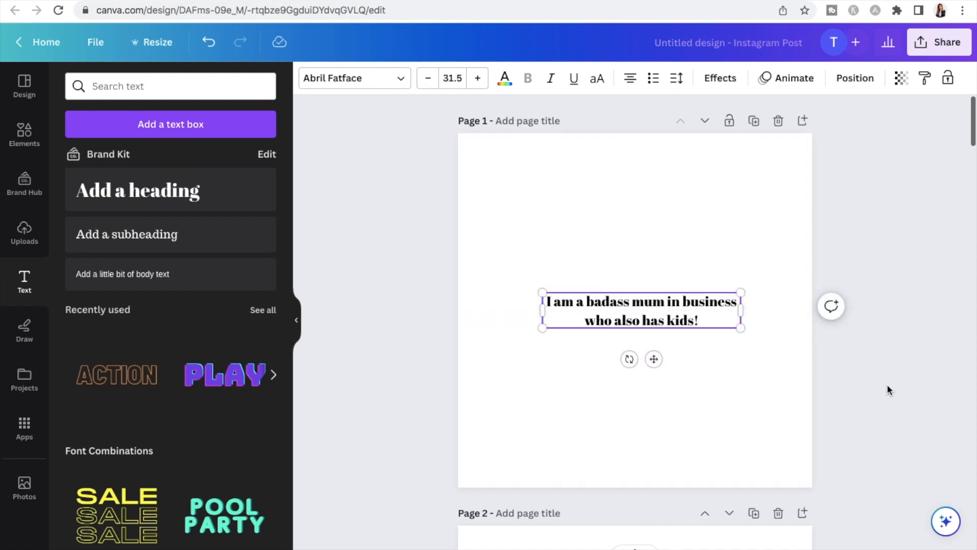
{"action": "left_click", "coordinate": [763, 405]}
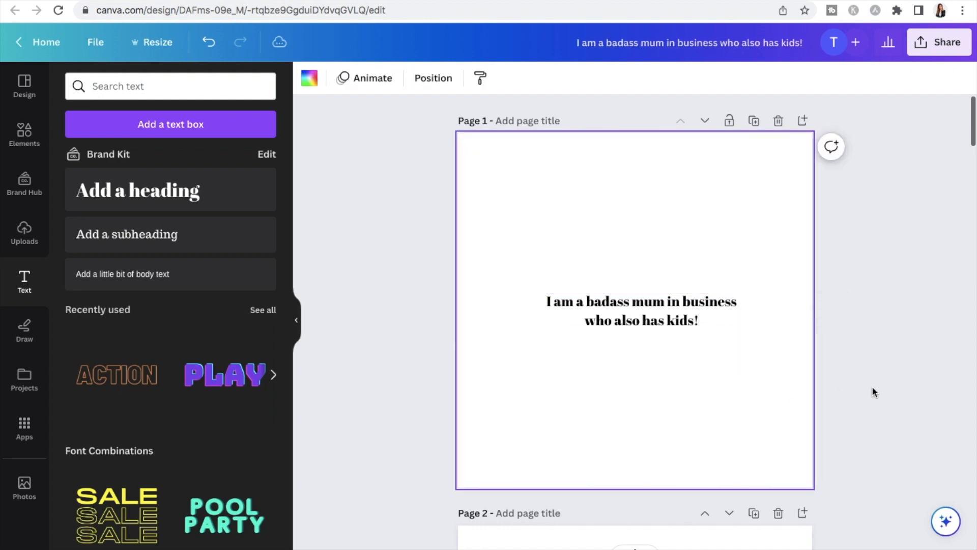
{"action": "scroll", "coordinate": [912, 366], "scroll_direction": "down", "scroll_amount": 5}
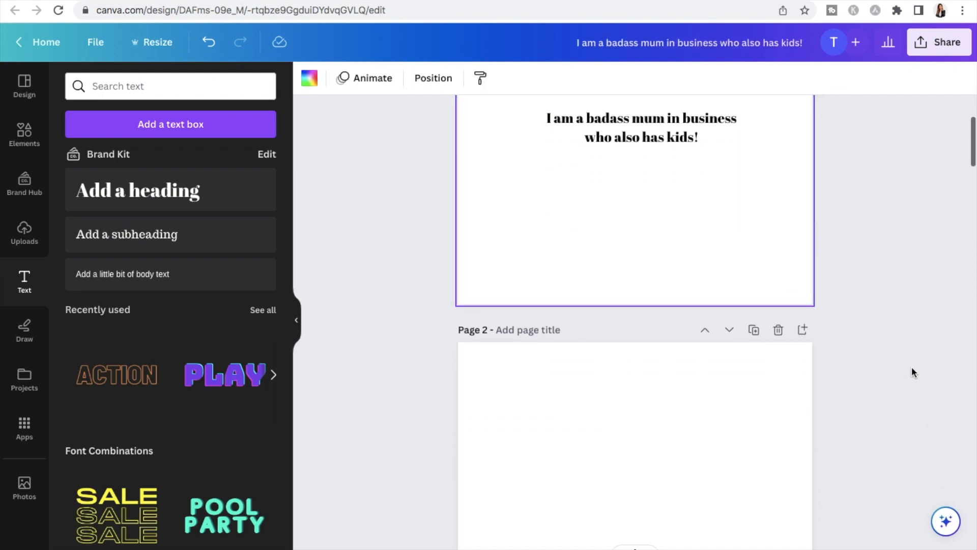
{"action": "scroll", "coordinate": [911, 366], "scroll_direction": "up", "scroll_amount": 5}
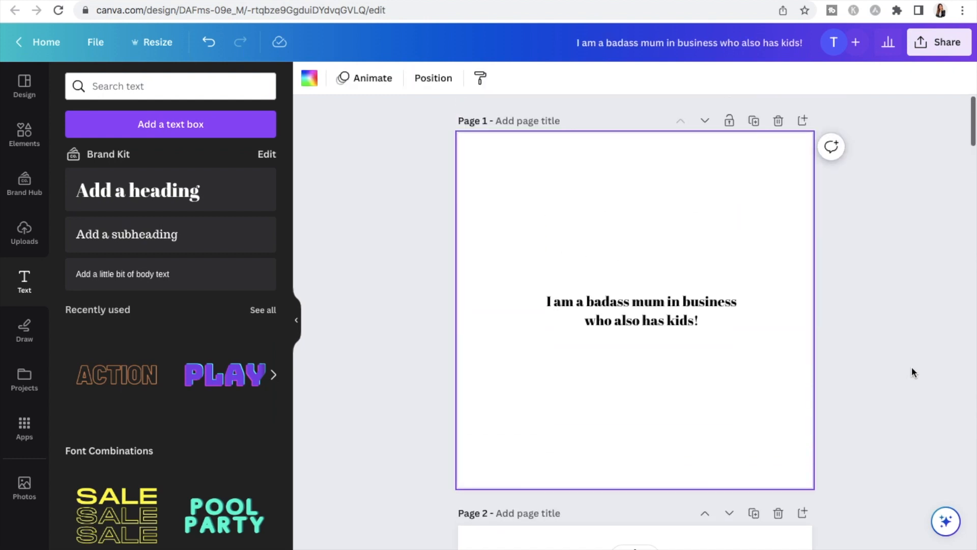
{"action": "left_click", "coordinate": [682, 301]}
{"action": "left_click", "coordinate": [890, 237]}
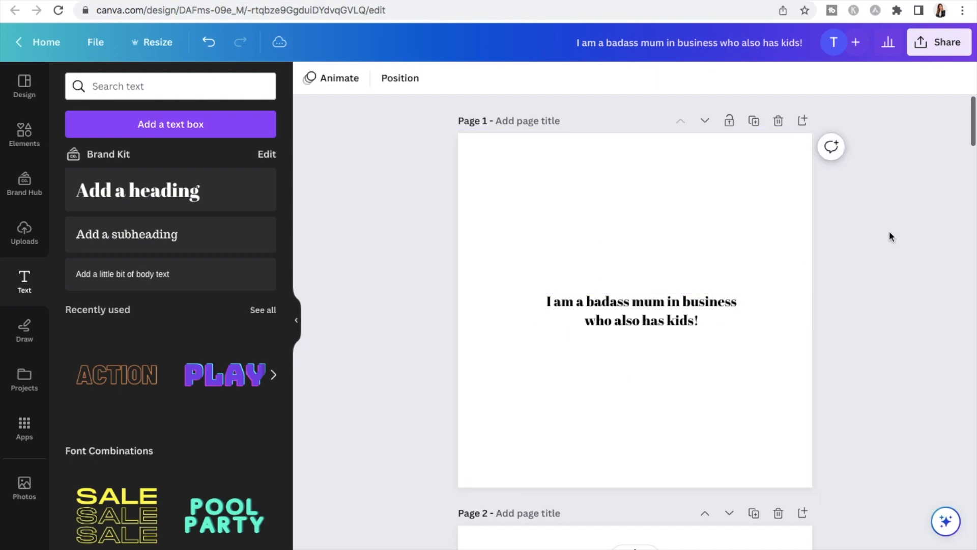
{"action": "scroll", "coordinate": [890, 237], "scroll_direction": "down", "scroll_amount": 5}
{"action": "scroll", "coordinate": [889, 232], "scroll_direction": "up", "scroll_amount": 1}
Add the heading "building my empire while raising kids" to page 2, wrapped onto two lines near the page's centre
{"action": "scroll", "coordinate": [890, 232], "scroll_direction": "down", "scroll_amount": 3}
{"action": "scroll", "coordinate": [890, 230], "scroll_direction": "down", "scroll_amount": 1}
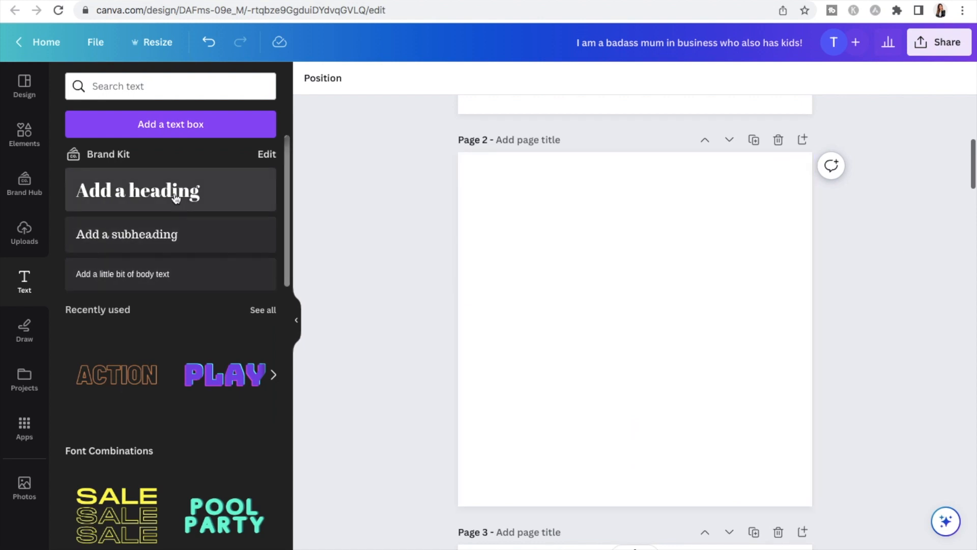
{"action": "left_click", "coordinate": [143, 196]}
{"action": "left_click_drag", "start_coordinate": [646, 369], "coordinate": [656, 327]}
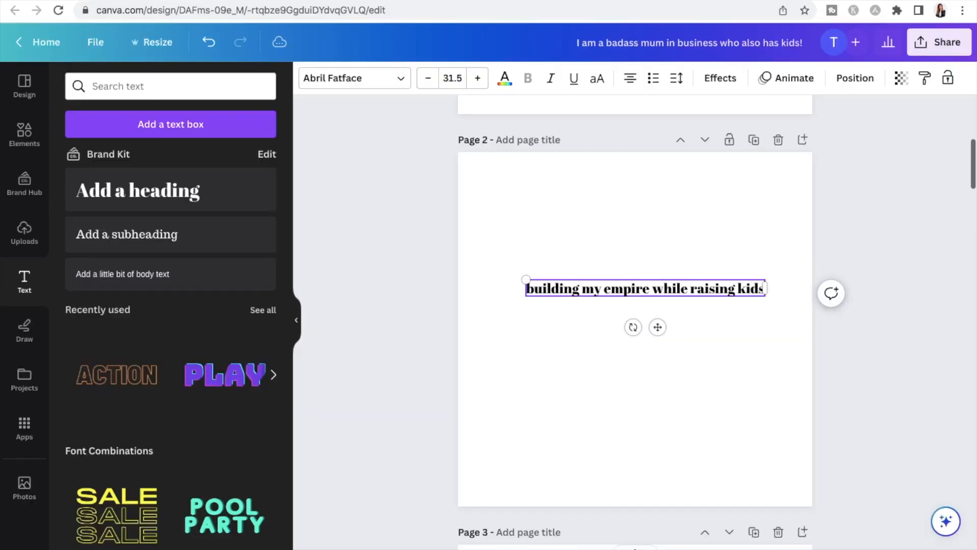
{"action": "left_click_drag", "start_coordinate": [766, 288], "coordinate": [681, 332]}
{"action": "left_click", "coordinate": [666, 357]}
{"action": "left_click", "coordinate": [733, 280]}
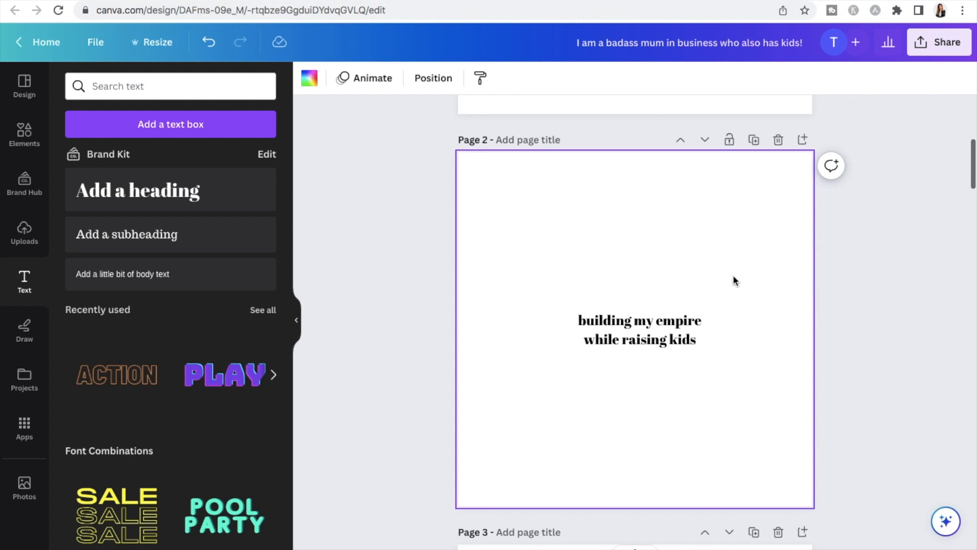
{"action": "scroll", "coordinate": [733, 278], "scroll_direction": "up", "scroll_amount": 7}
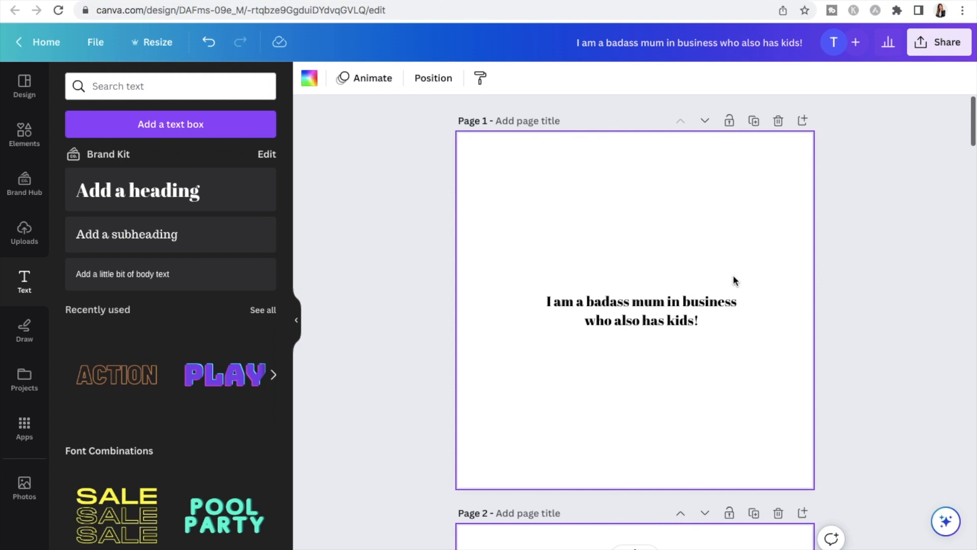
{"action": "scroll", "coordinate": [715, 270], "scroll_direction": "down", "scroll_amount": 1}
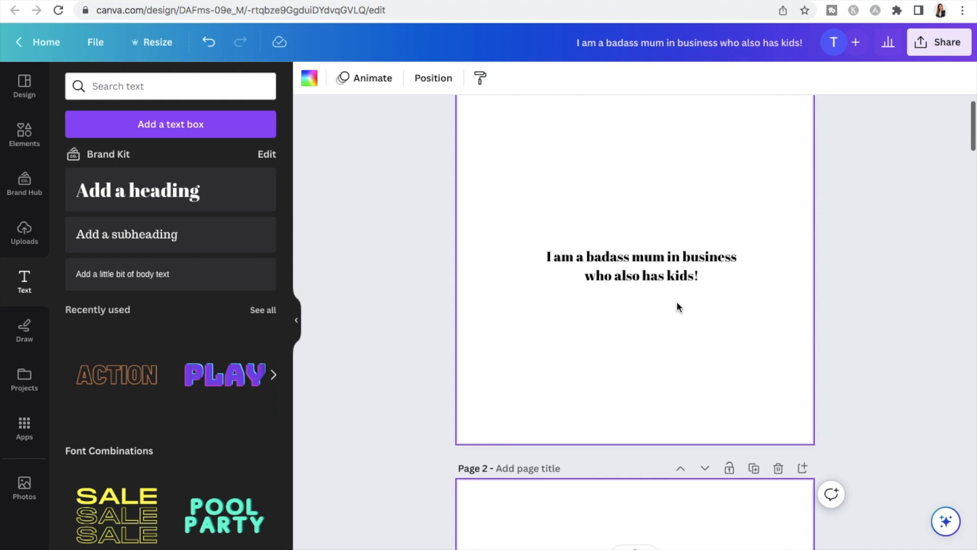
{"action": "left_click", "coordinate": [648, 326]}
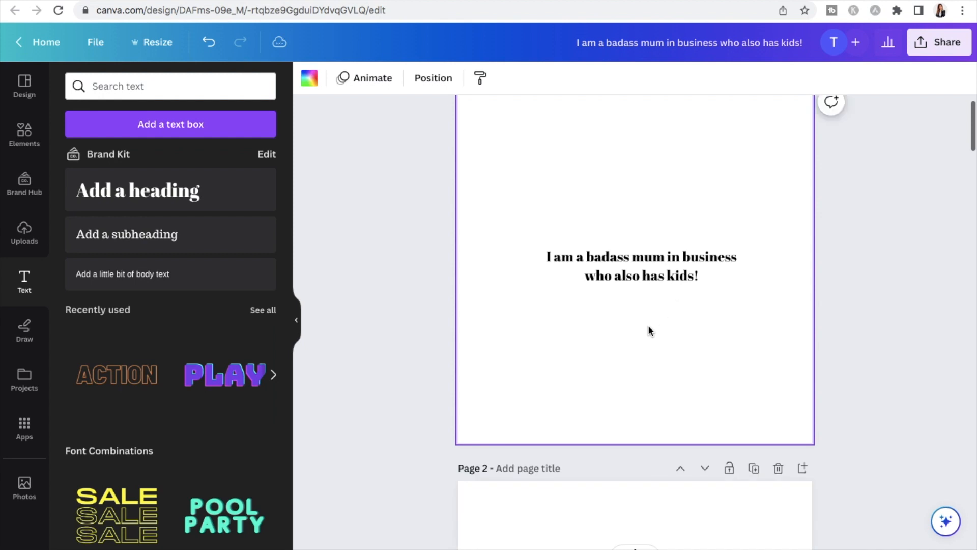
{"action": "scroll", "coordinate": [743, 229], "scroll_direction": "down", "scroll_amount": 8}
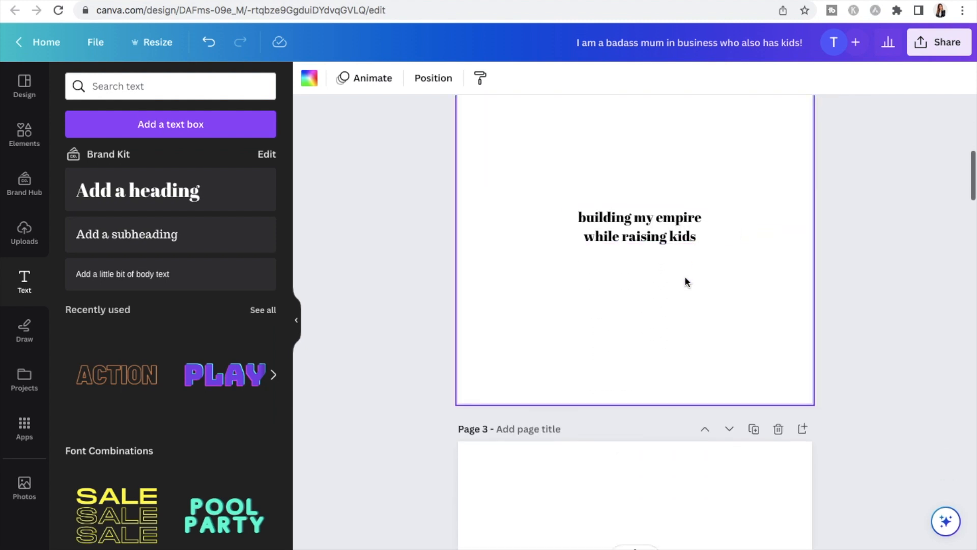
{"action": "scroll", "coordinate": [687, 277], "scroll_direction": "up", "scroll_amount": 8}
{"action": "scroll", "coordinate": [685, 281], "scroll_direction": "up", "scroll_amount": 2}
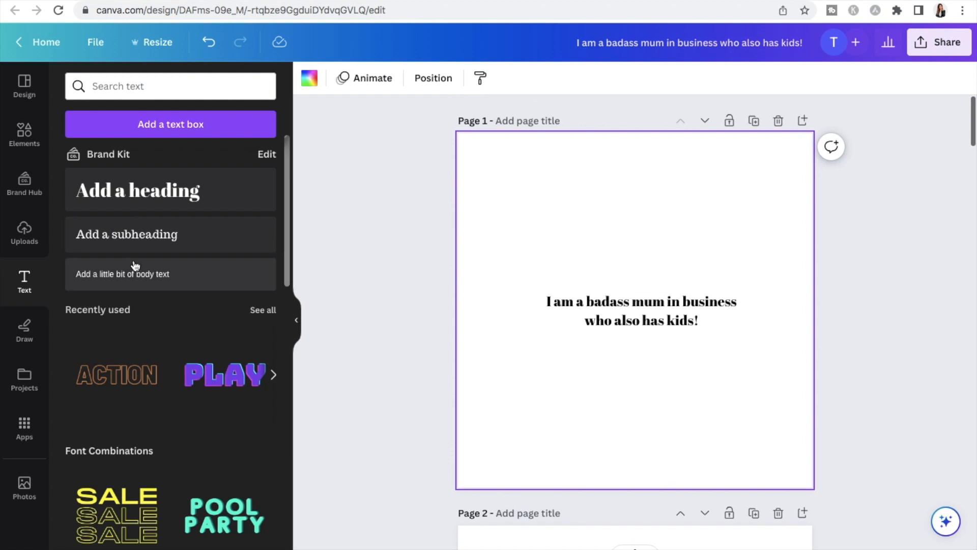
Browse the Instagram Post templates for design styles suited to the quote posts
{"action": "left_click", "coordinate": [24, 86]}
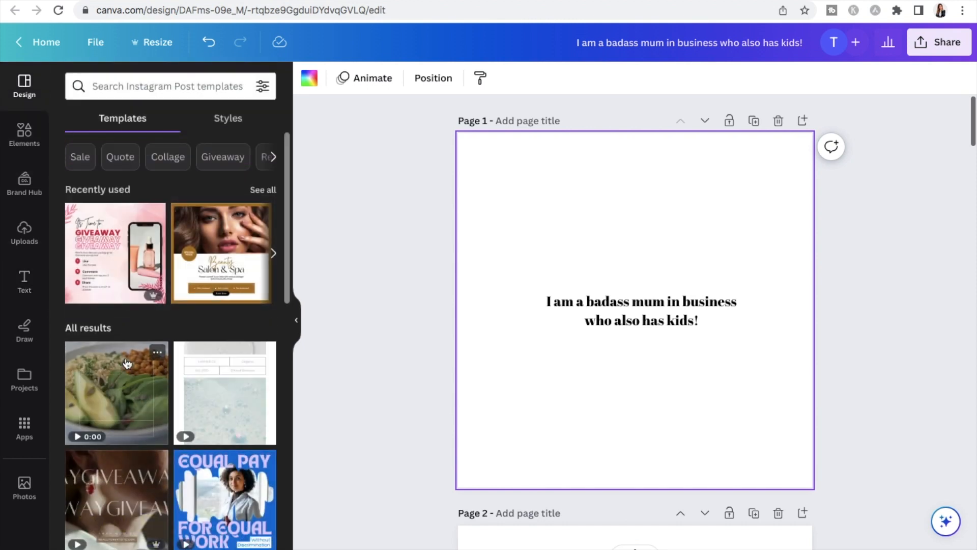
{"action": "scroll", "coordinate": [137, 230], "scroll_direction": "down", "scroll_amount": 2}
{"action": "scroll", "coordinate": [138, 230], "scroll_direction": "down", "scroll_amount": 6}
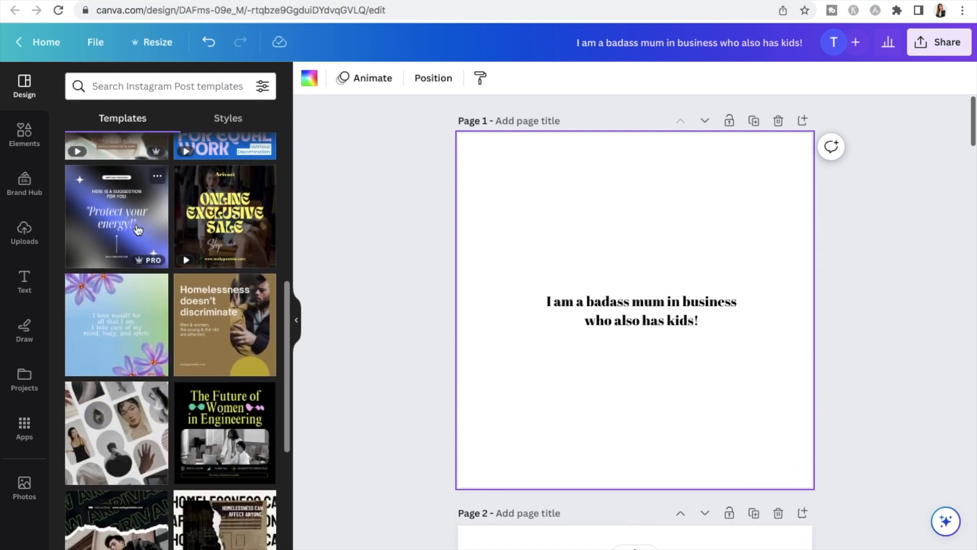
{"action": "scroll", "coordinate": [148, 258], "scroll_direction": "down", "scroll_amount": 3}
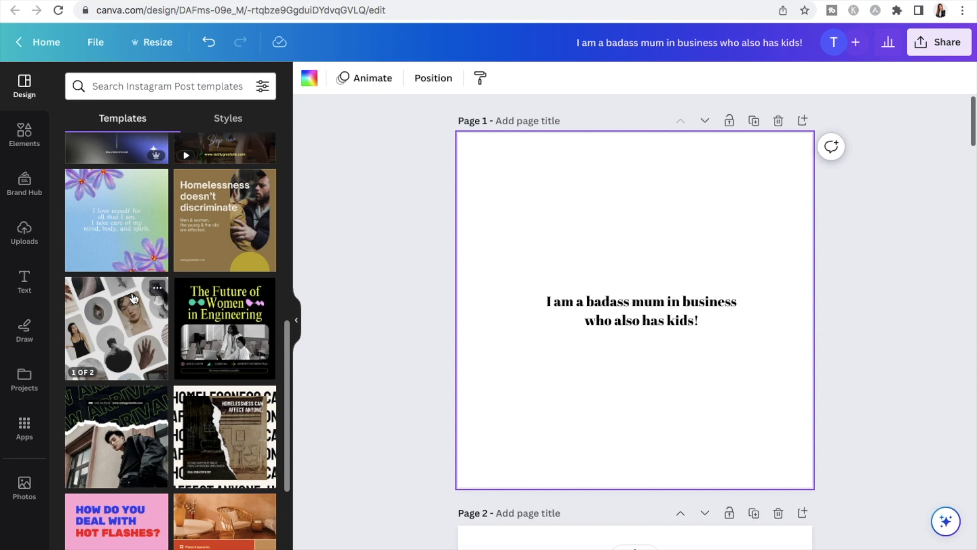
{"action": "scroll", "coordinate": [177, 243], "scroll_direction": "up", "scroll_amount": 6}
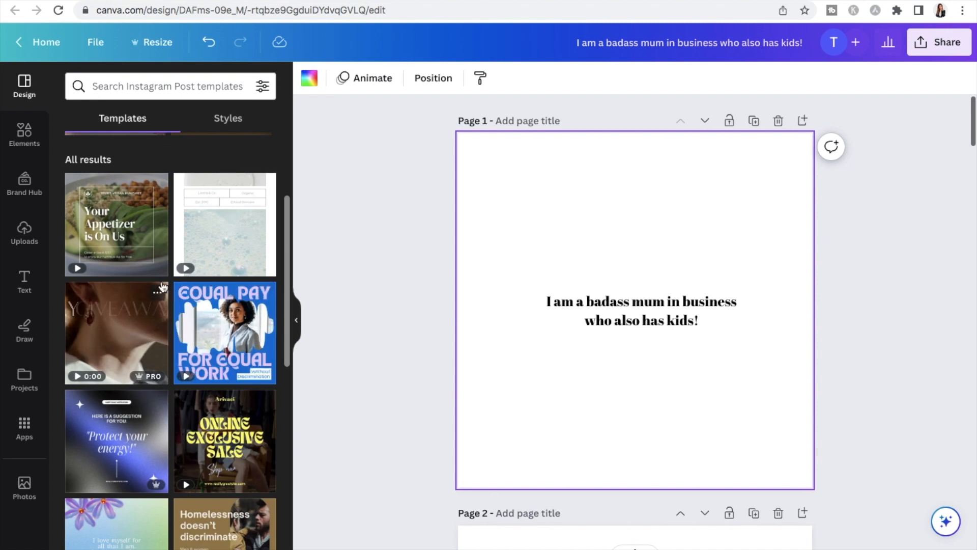
{"action": "scroll", "coordinate": [160, 285], "scroll_direction": "down", "scroll_amount": 3}
{"action": "scroll", "coordinate": [163, 287], "scroll_direction": "down", "scroll_amount": 6}
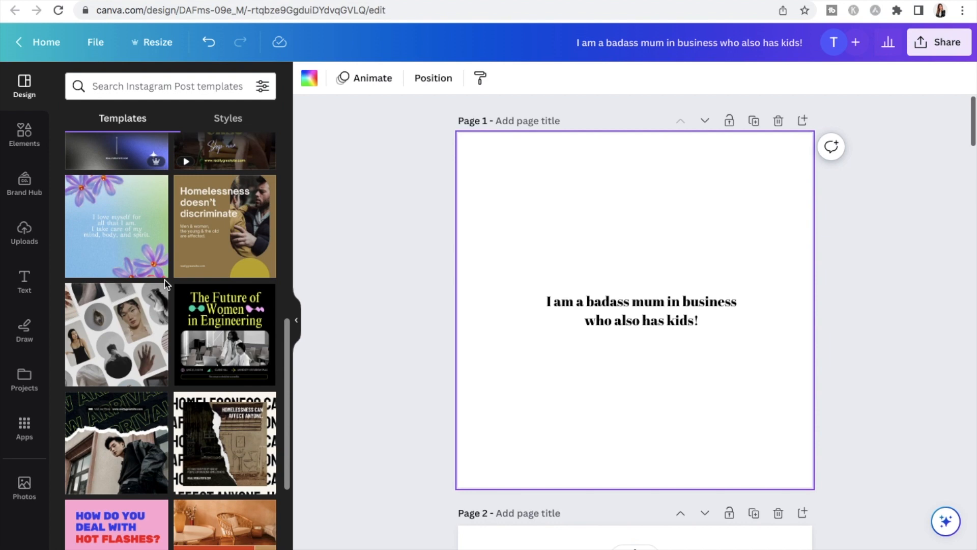
Look further through the suggested Instagram Post templates for layout and imagery ideas
{"action": "scroll", "coordinate": [166, 285], "scroll_direction": "down", "scroll_amount": 7}
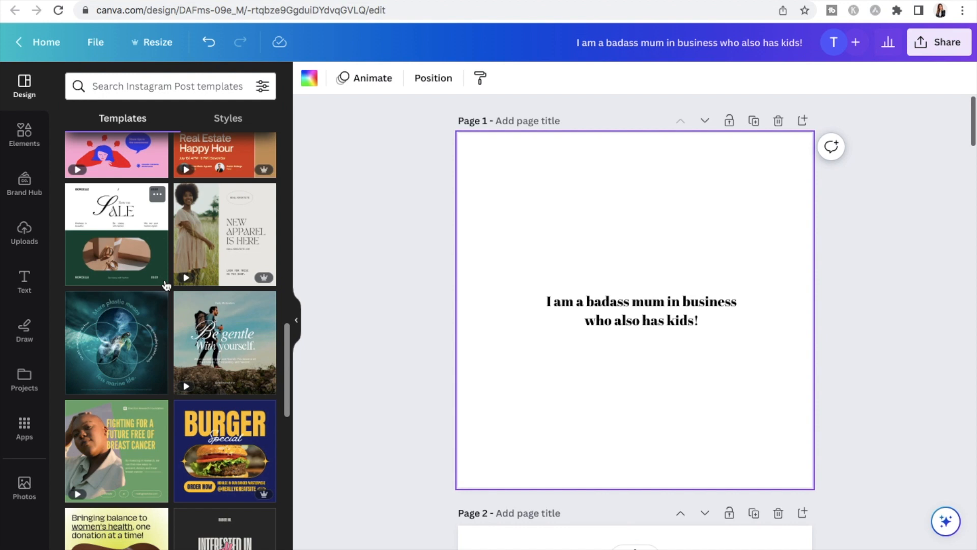
{"action": "scroll", "coordinate": [147, 295], "scroll_direction": "up", "scroll_amount": 1}
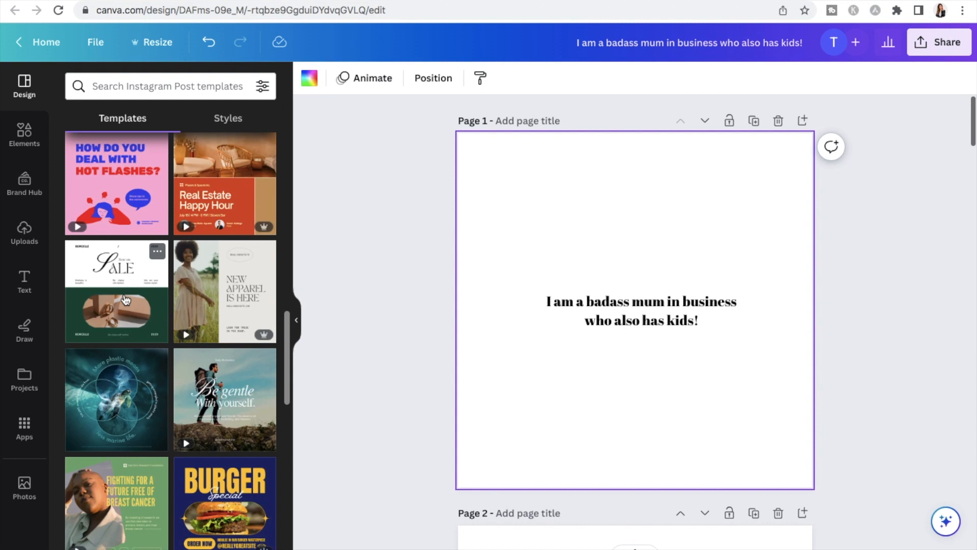
{"action": "scroll", "coordinate": [125, 299], "scroll_direction": "up", "scroll_amount": 5}
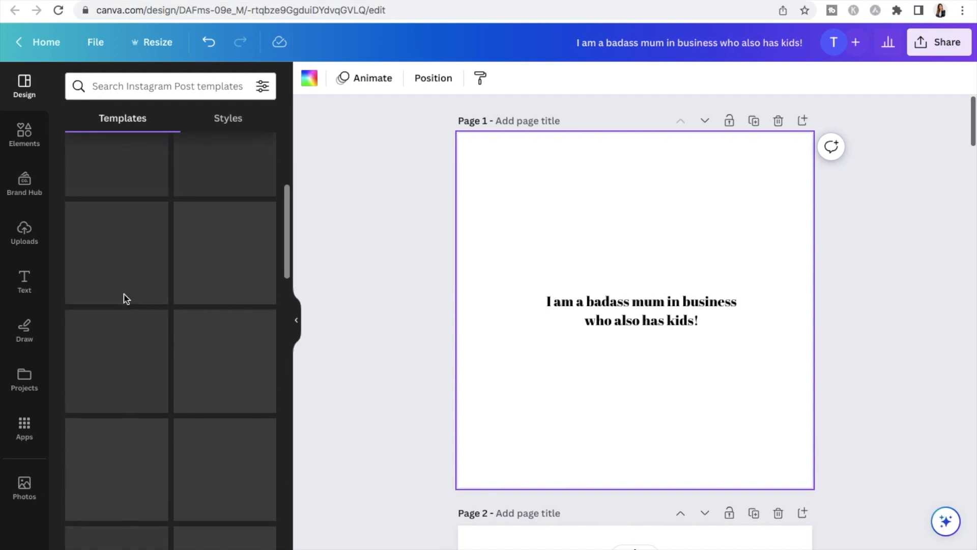
{"action": "scroll", "coordinate": [126, 299], "scroll_direction": "up", "scroll_amount": 1}
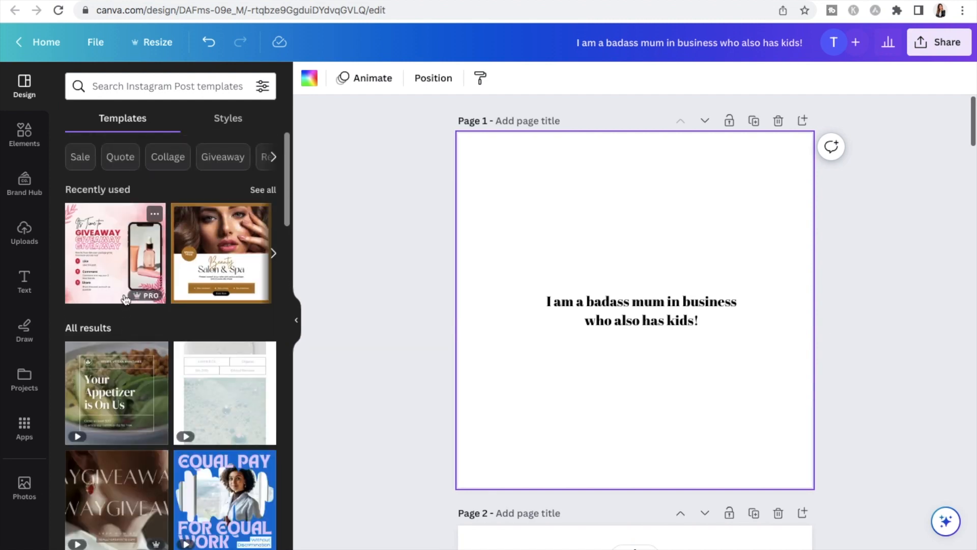
Search the Instagram Post templates for "business" and look through the designs for quote layouts and backgrounds
{"action": "left_click", "coordinate": [153, 86]}
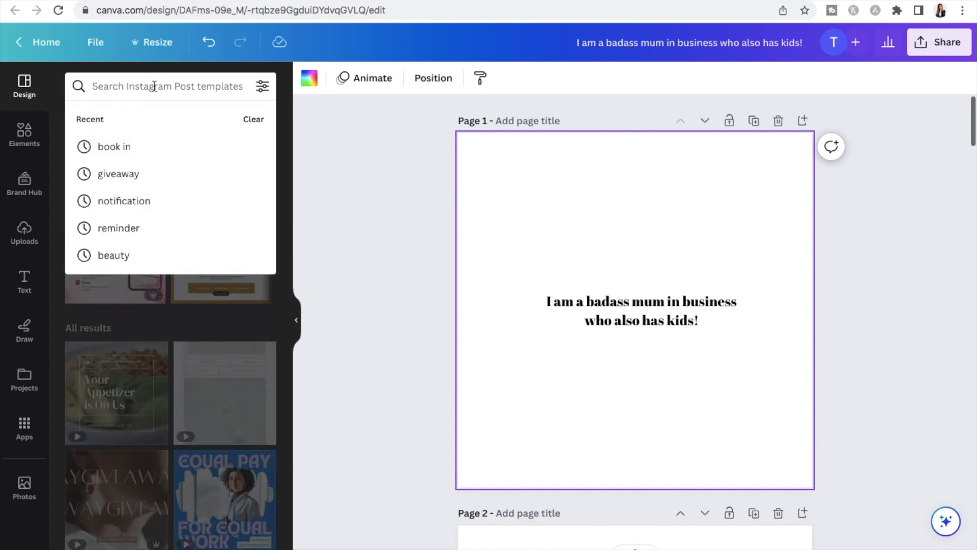
{"action": "type", "text": "business"}
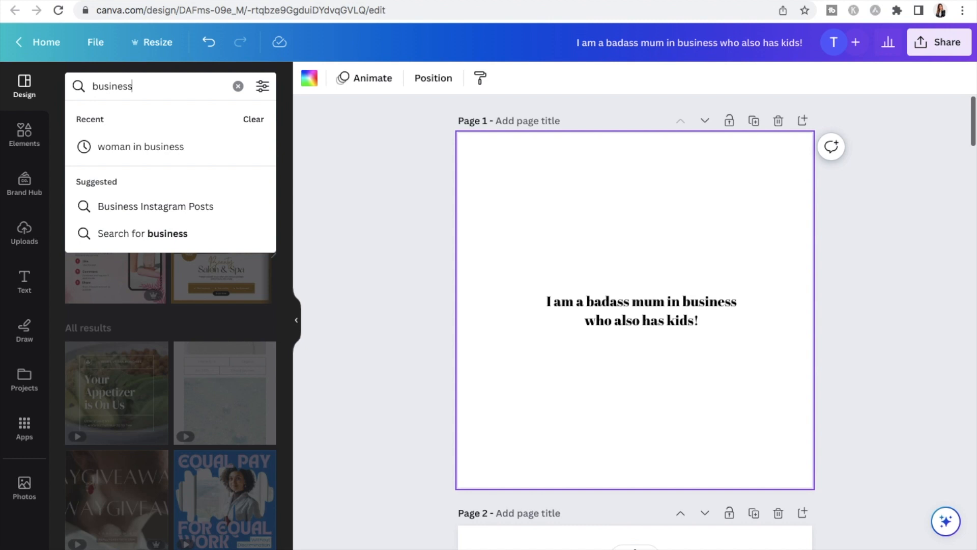
{"action": "key", "text": "Return"}
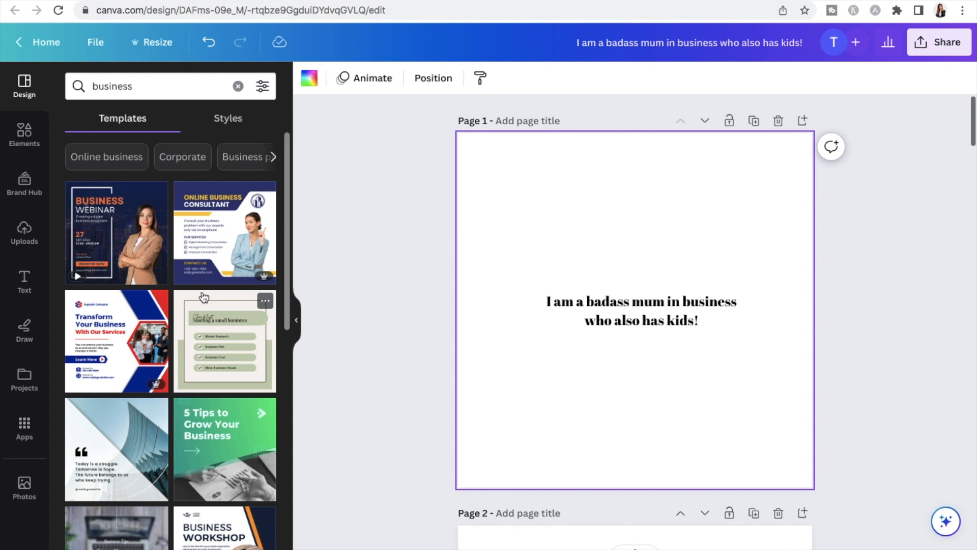
{"action": "scroll", "coordinate": [203, 295], "scroll_direction": "down", "scroll_amount": 2}
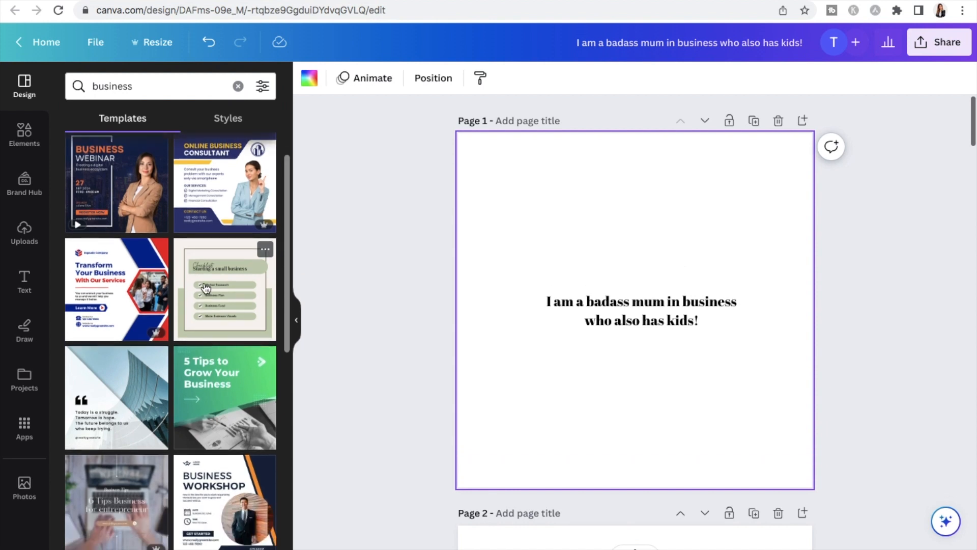
{"action": "scroll", "coordinate": [206, 289], "scroll_direction": "down", "scroll_amount": 4}
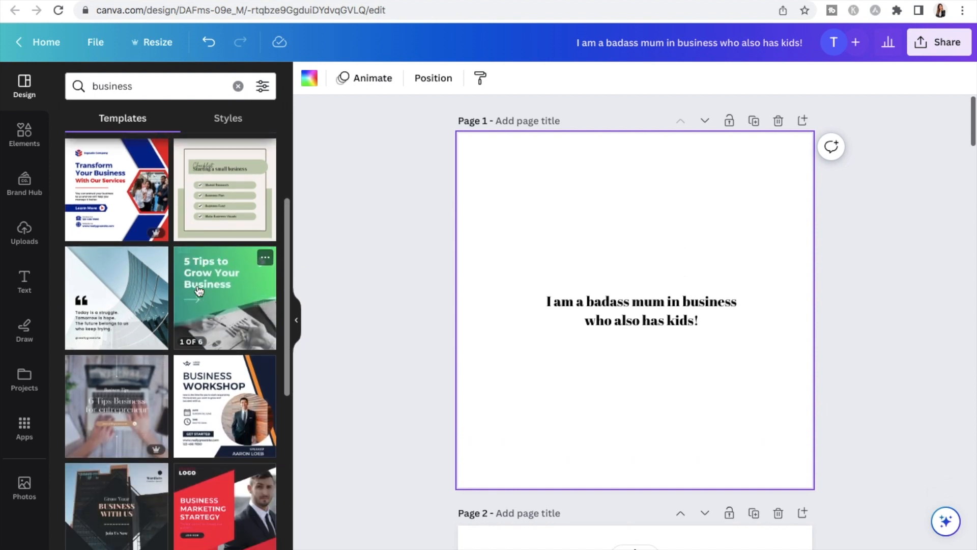
{"action": "scroll", "coordinate": [198, 290], "scroll_direction": "down", "scroll_amount": 9}
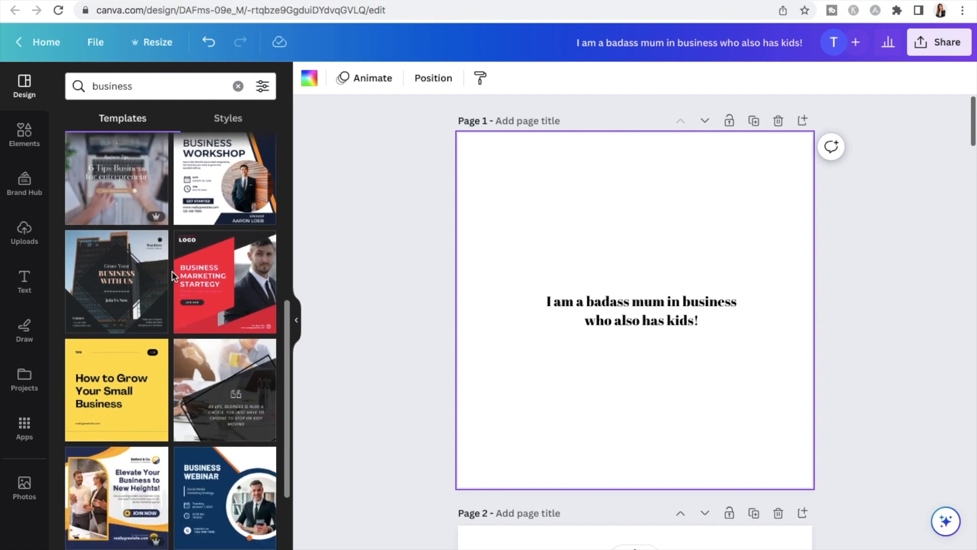
{"action": "scroll", "coordinate": [172, 272], "scroll_direction": "down", "scroll_amount": 20}
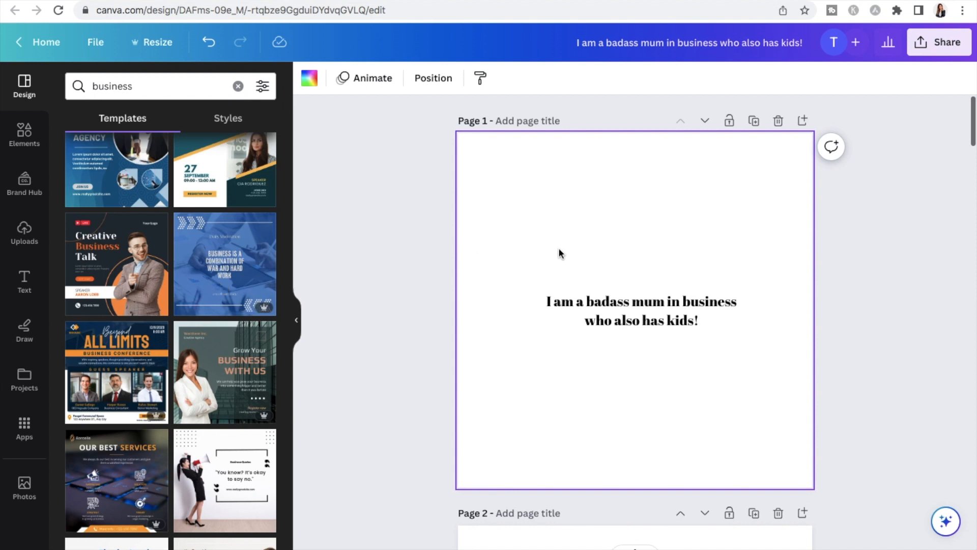
Search the design elements for "sunset" to find background imagery
{"action": "left_click", "coordinate": [29, 136]}
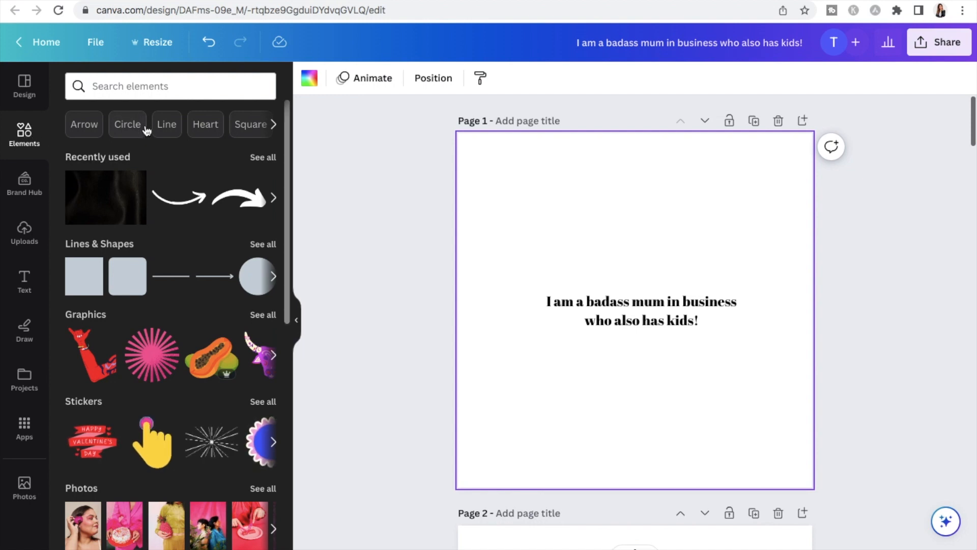
{"action": "left_click", "coordinate": [154, 92]}
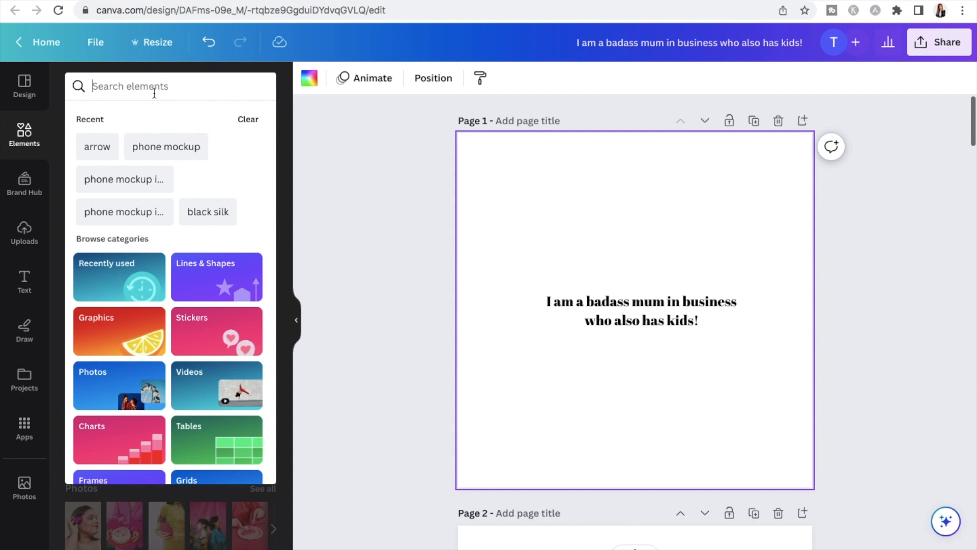
{"action": "type", "text": "sunset"}
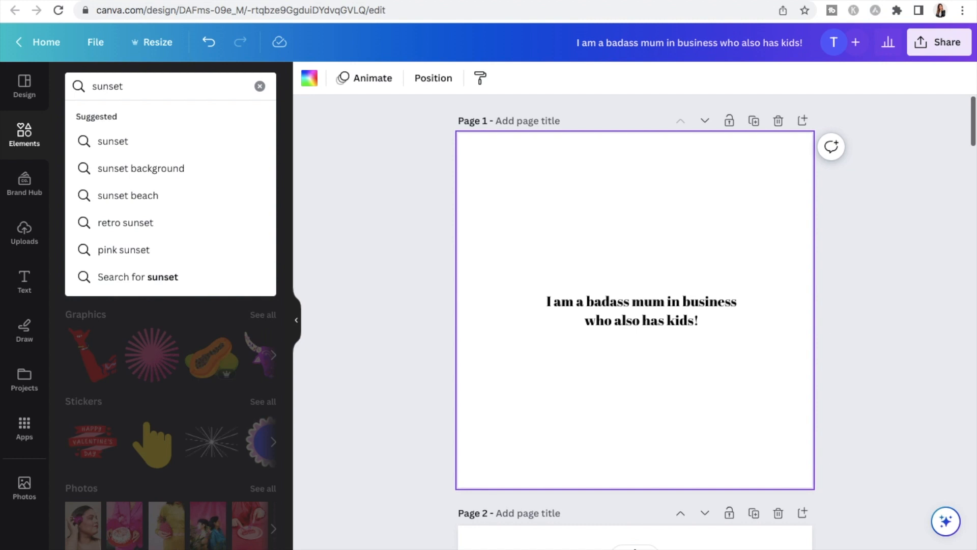
{"action": "key", "text": "Return"}
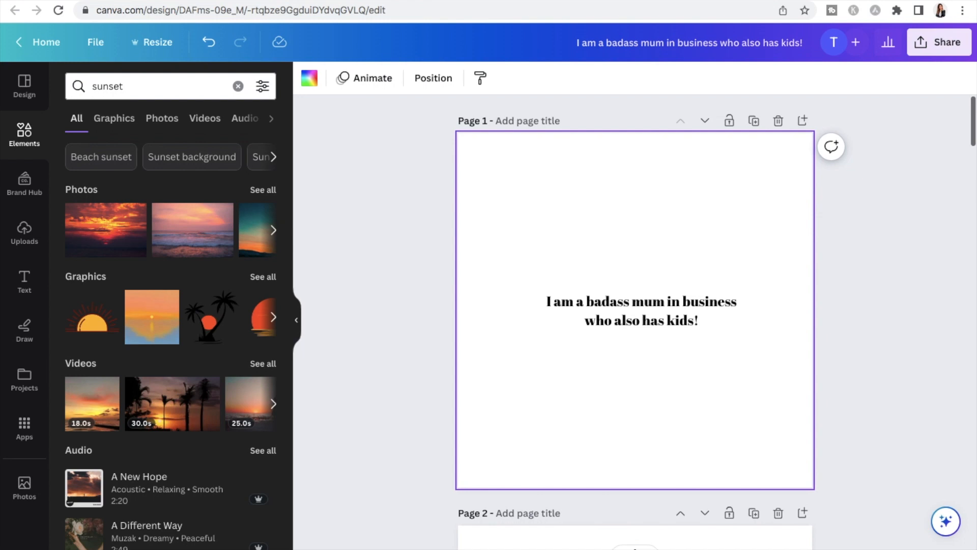
Limit the sunset results to free content and show all the matching photos
{"action": "left_click", "coordinate": [264, 92]}
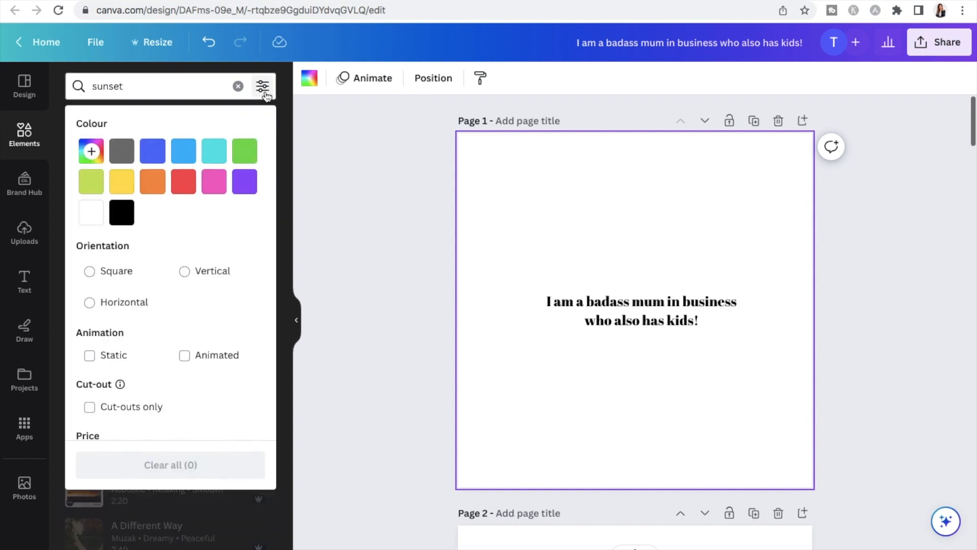
{"action": "scroll", "coordinate": [179, 285], "scroll_direction": "down", "scroll_amount": 1}
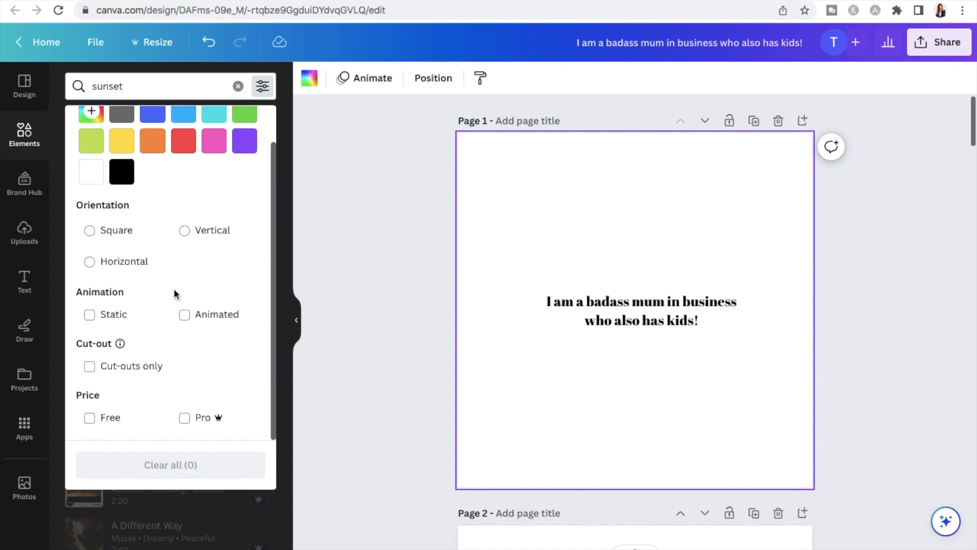
{"action": "left_click", "coordinate": [91, 420]}
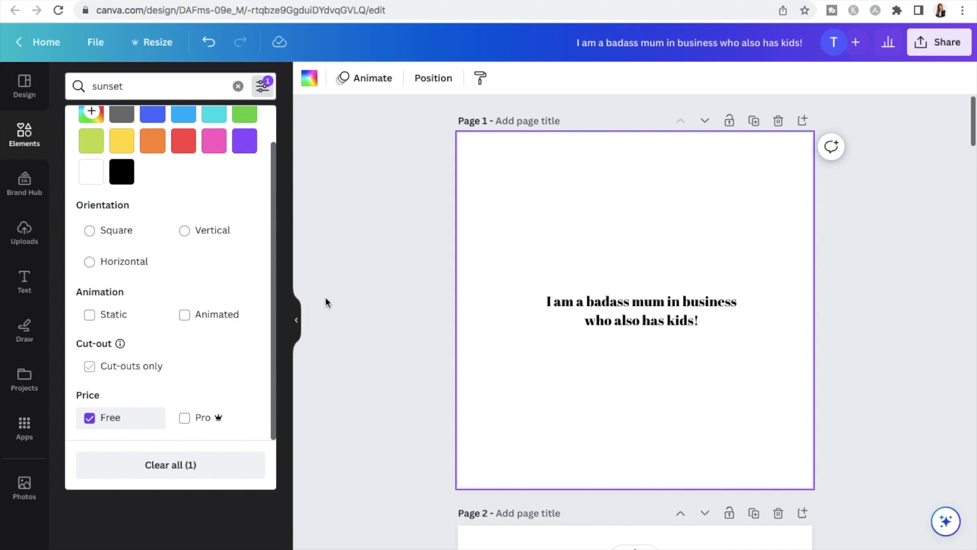
{"action": "left_click", "coordinate": [358, 254]}
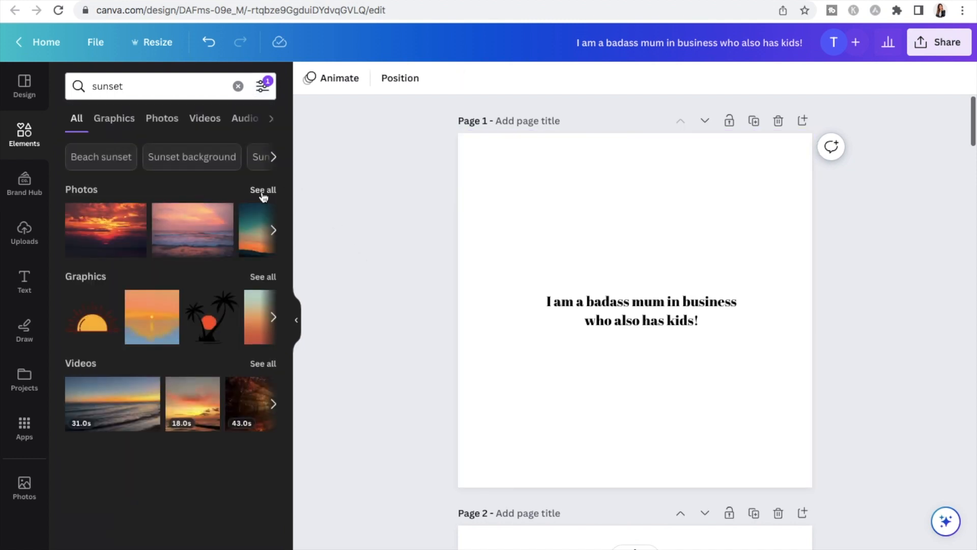
{"action": "left_click", "coordinate": [261, 192]}
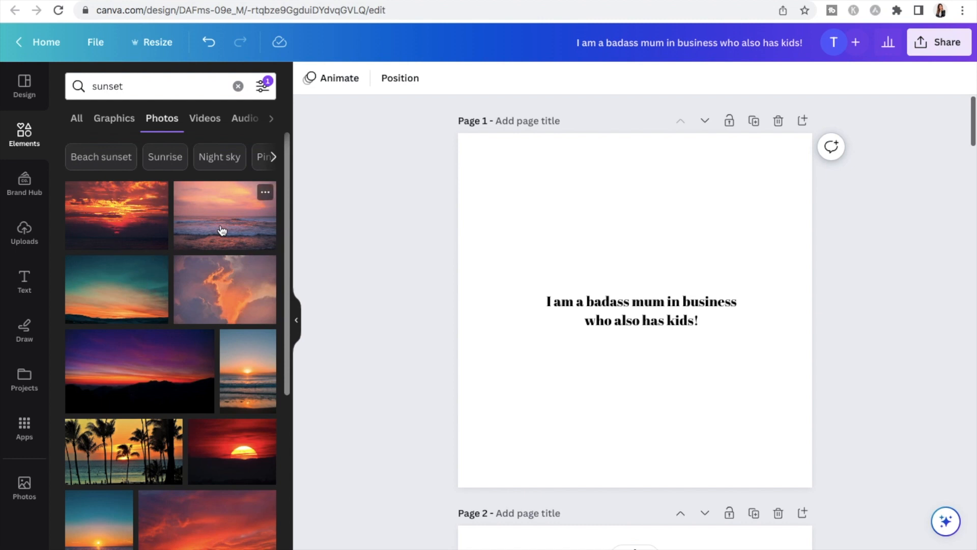
Place the pink sunset-over-ocean-waves photo on page 1 and set it as the page background
{"action": "left_click_drag", "start_coordinate": [224, 214], "coordinate": [603, 288]}
{"action": "left_click_drag", "start_coordinate": [555, 211], "coordinate": [551, 182]}
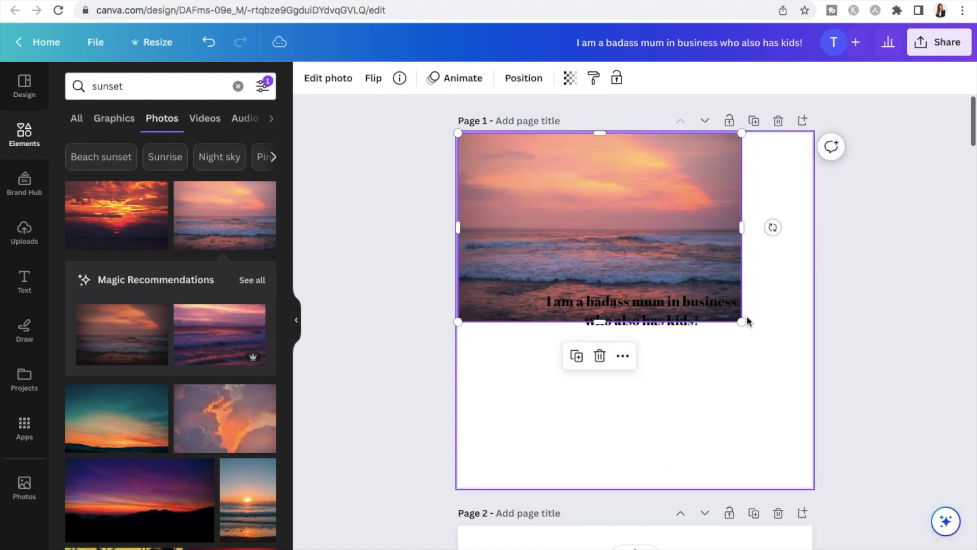
{"action": "left_click_drag", "start_coordinate": [742, 321], "coordinate": [782, 304]}
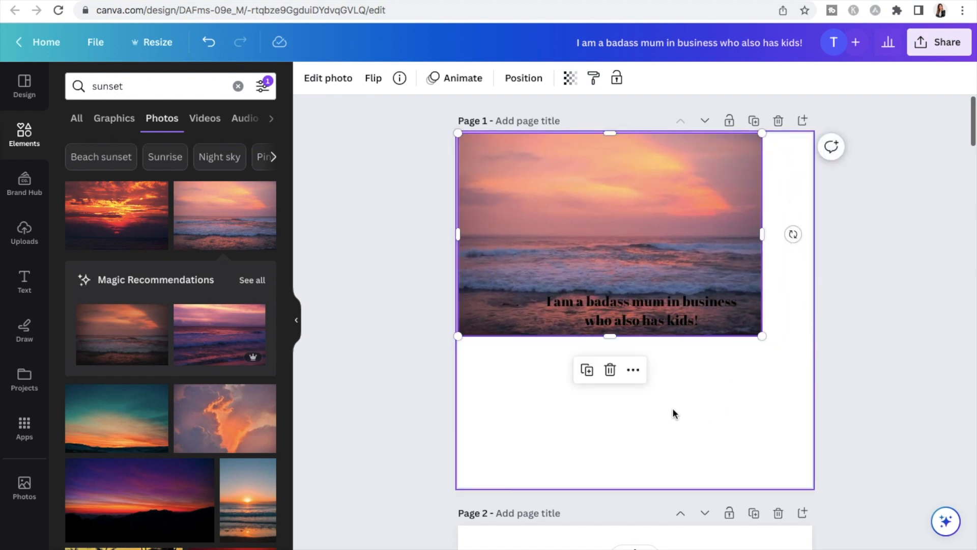
{"action": "left_click", "coordinate": [634, 370]}
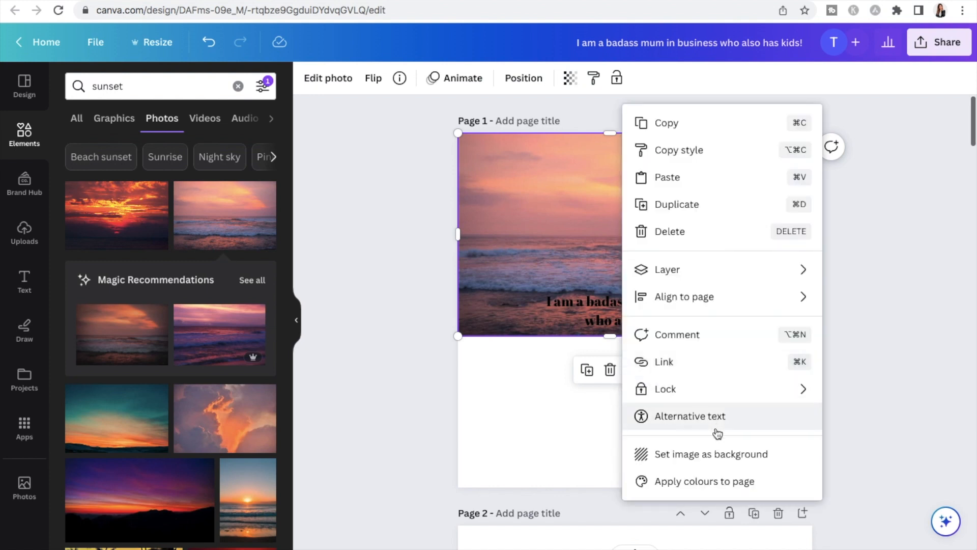
{"action": "left_click", "coordinate": [698, 454]}
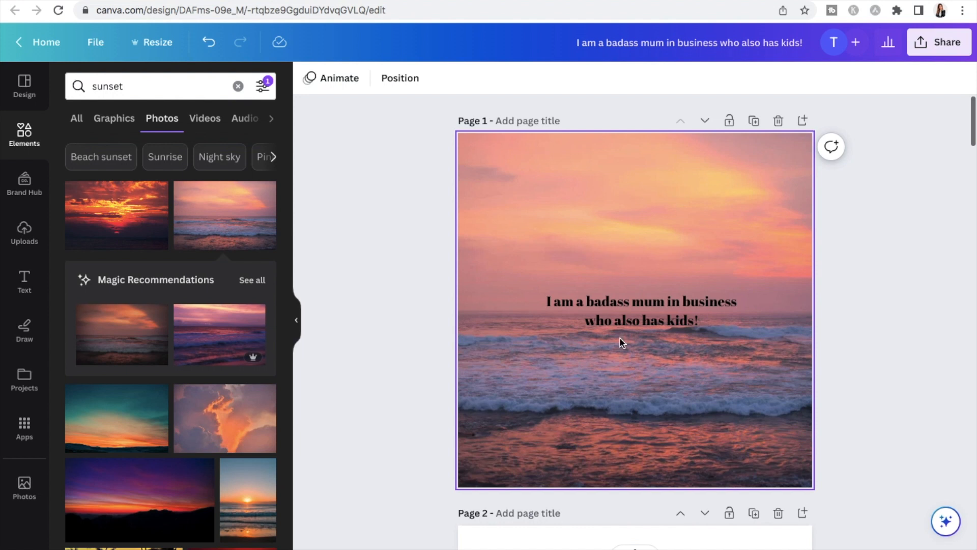
Move the page 1 heading up into the sky area and change all its text to the Playfair Display font
{"action": "left_click", "coordinate": [643, 326]}
{"action": "left_click_drag", "start_coordinate": [655, 359], "coordinate": [653, 318]}
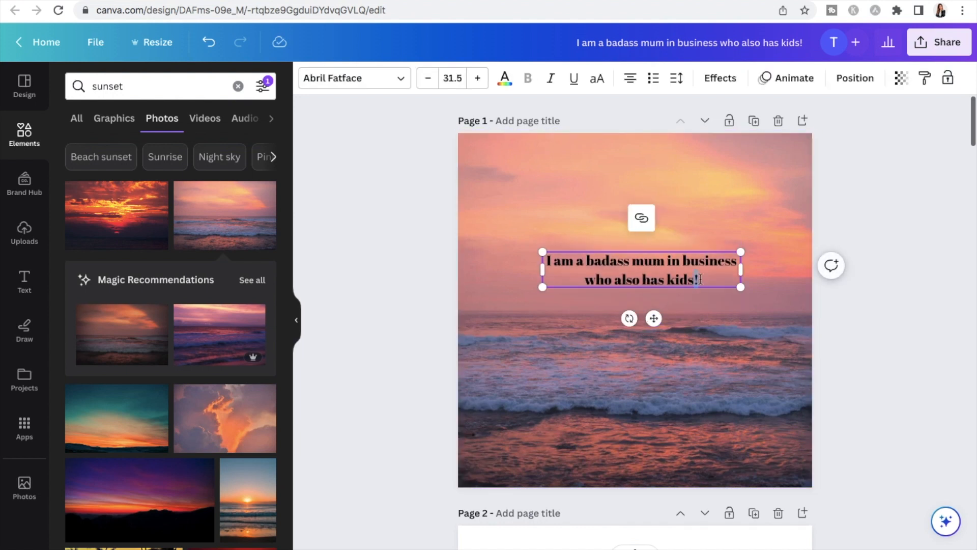
{"action": "left_click", "coordinate": [698, 308]}
{"action": "left_click", "coordinate": [698, 279]}
{"action": "left_click", "coordinate": [698, 279]}
{"action": "left_click_drag", "start_coordinate": [699, 279], "coordinate": [548, 260]}
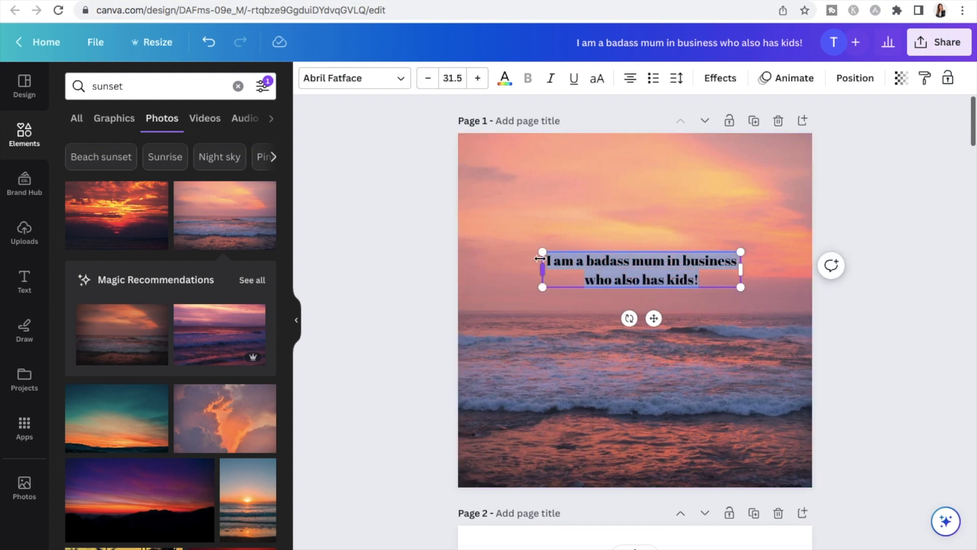
{"action": "left_click", "coordinate": [400, 83]}
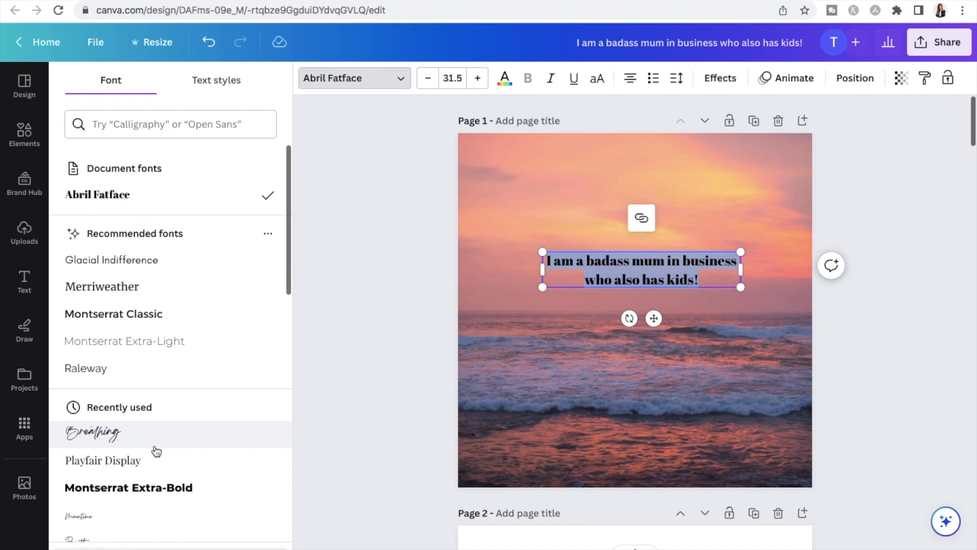
{"action": "left_click", "coordinate": [153, 463]}
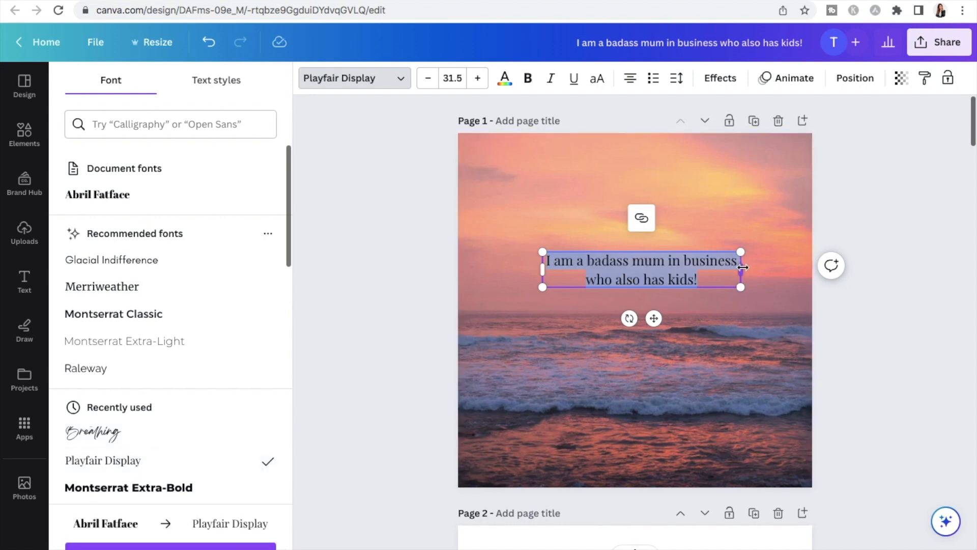
Narrow the page 1 heading, move it down over the horizon and increase its font size to 44.5
{"action": "left_click_drag", "start_coordinate": [743, 267], "coordinate": [719, 270]}
{"action": "left_click_drag", "start_coordinate": [643, 318], "coordinate": [656, 354]}
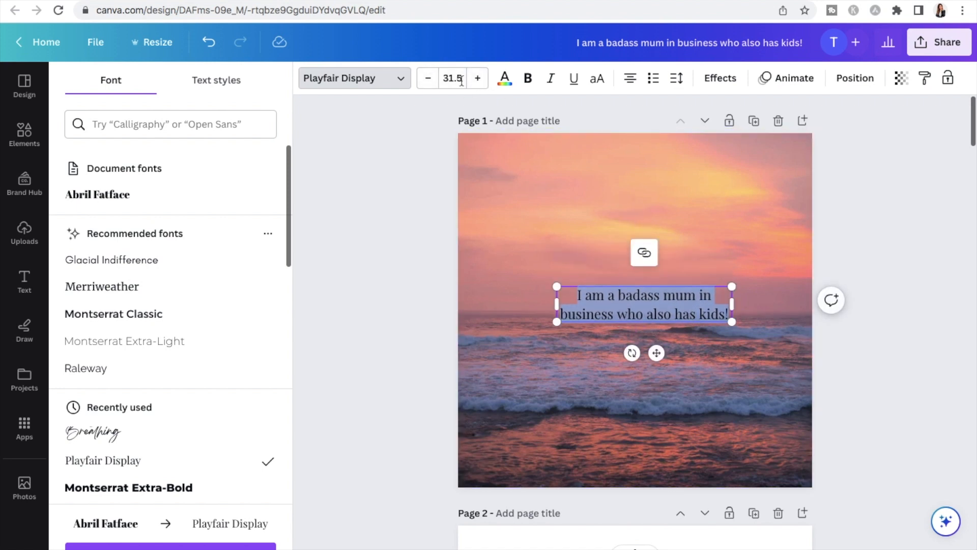
{"action": "left_click", "coordinate": [482, 84]}
{"action": "triple_click", "coordinate": [482, 85]}
{"action": "triple_click", "coordinate": [482, 85]}
{"action": "triple_click", "coordinate": [482, 84]}
{"action": "double_click", "coordinate": [482, 85]}
{"action": "left_click", "coordinate": [482, 84]}
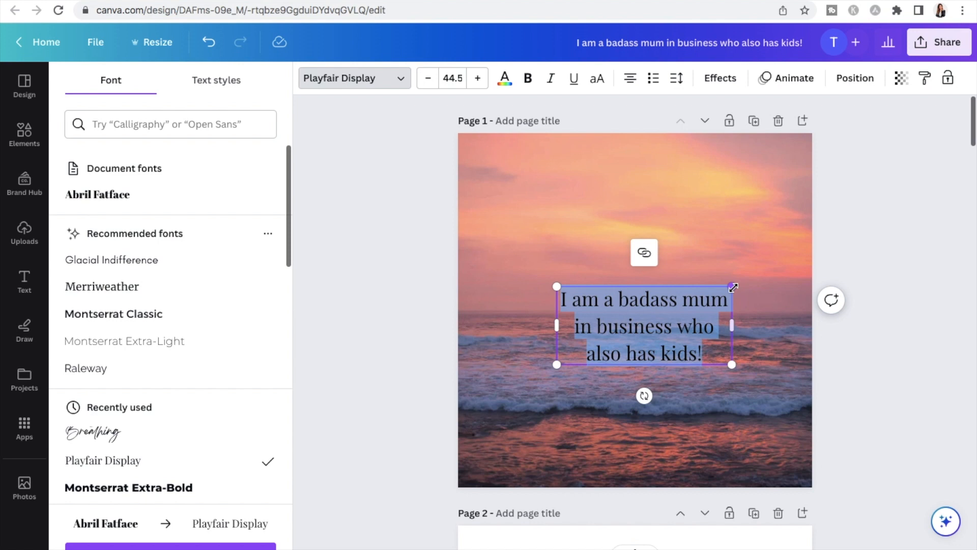
Scale the page 1 heading up to about 630 by 280 and centre it horizontally, slightly above the page's middle
{"action": "left_click_drag", "start_coordinate": [733, 287], "coordinate": [763, 267]}
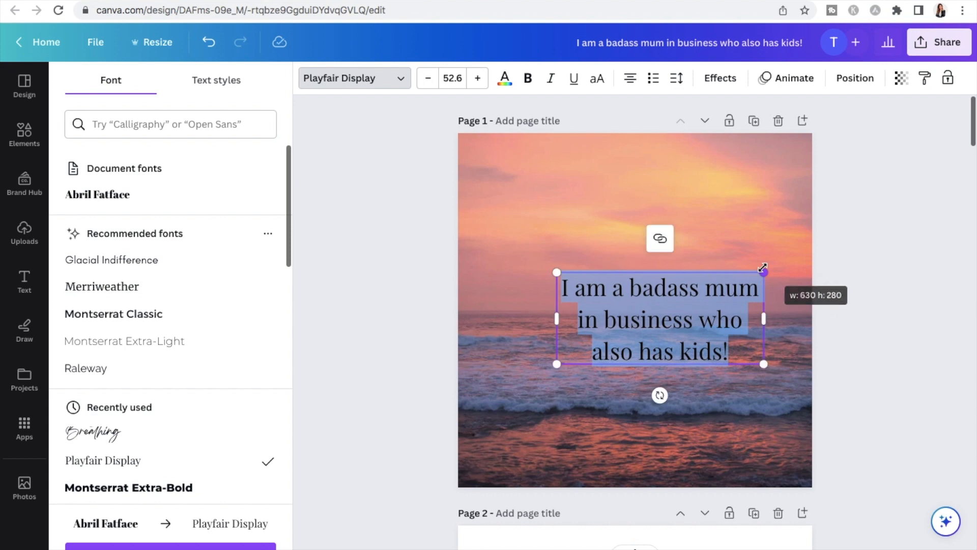
{"action": "left_click_drag", "start_coordinate": [699, 324], "coordinate": [663, 276]}
{"action": "left_click", "coordinate": [894, 197]}
{"action": "left_click", "coordinate": [718, 223]}
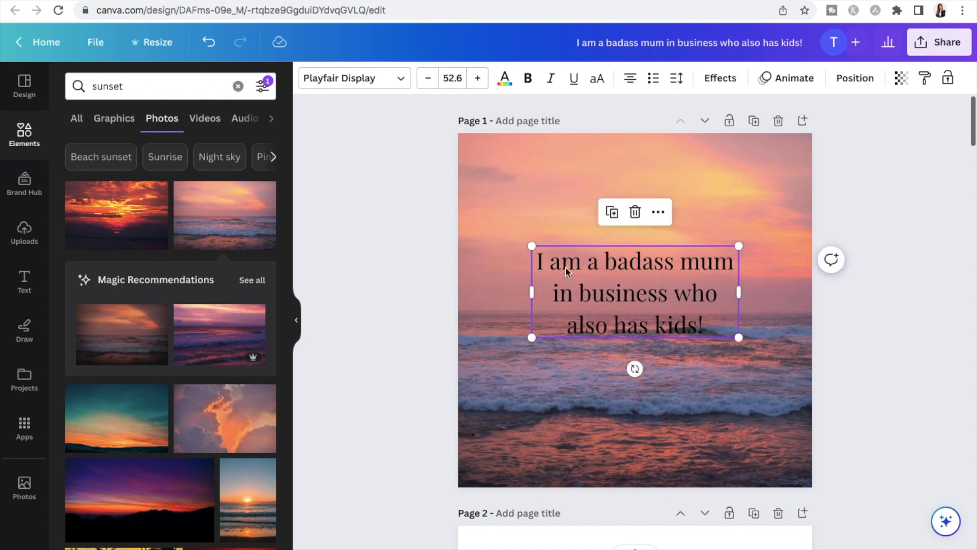
Recolour all of the page 1 heading text with the white brand colour
{"action": "left_click", "coordinate": [540, 261]}
{"action": "left_click_drag", "start_coordinate": [540, 261], "coordinate": [709, 321]}
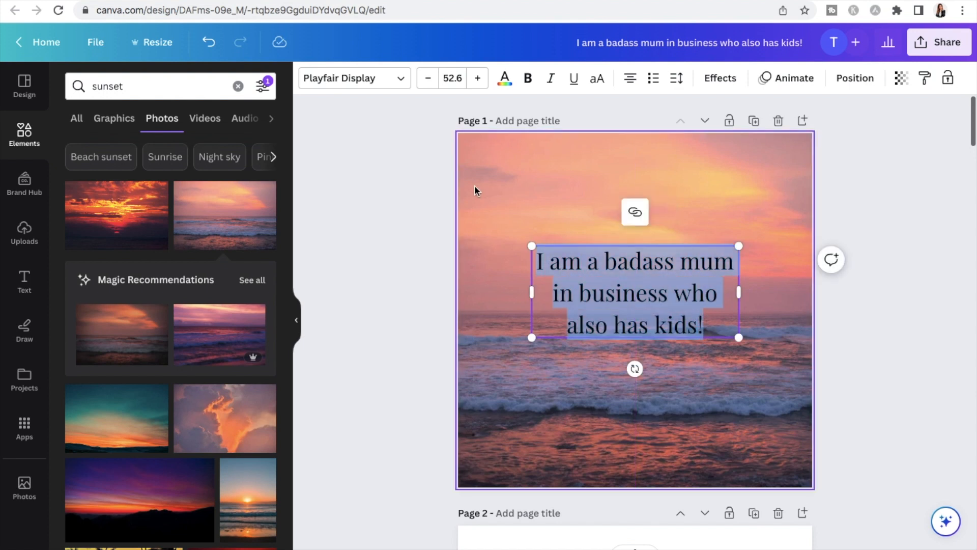
{"action": "left_click", "coordinate": [505, 80]}
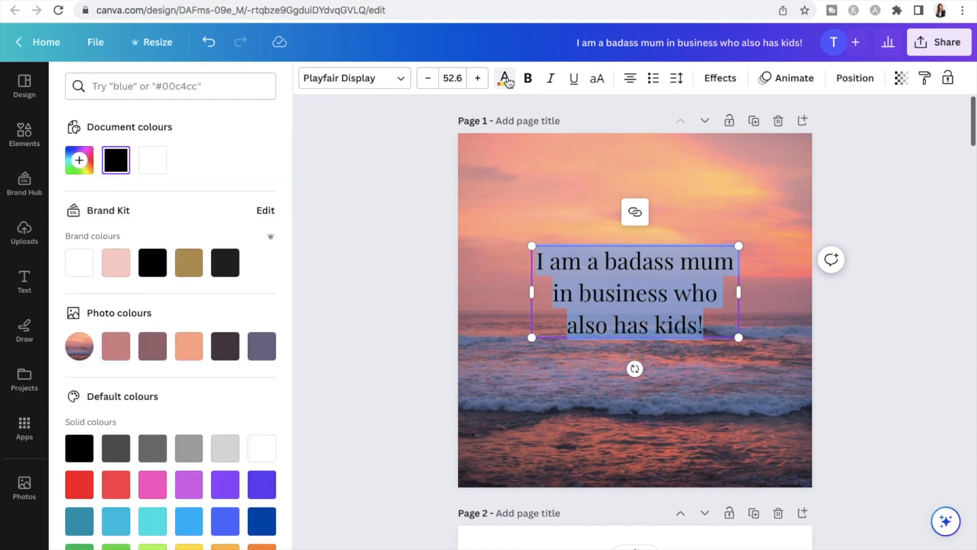
{"action": "left_click", "coordinate": [79, 263]}
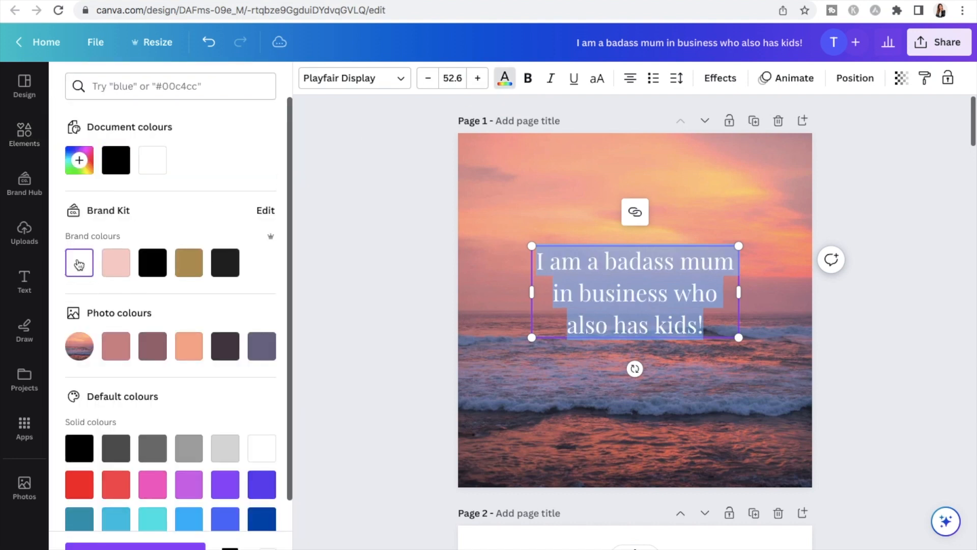
{"action": "left_click", "coordinate": [764, 402]}
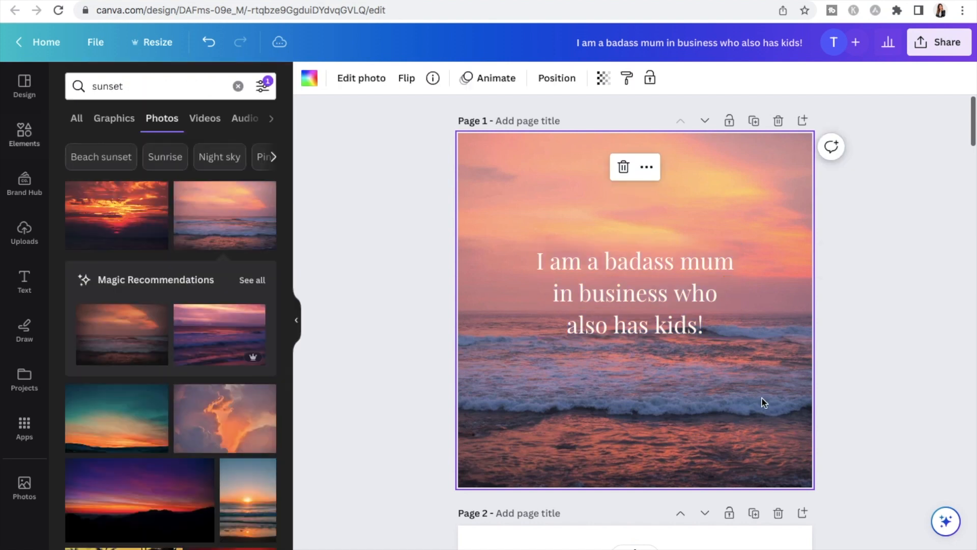
{"action": "left_click", "coordinate": [693, 331]}
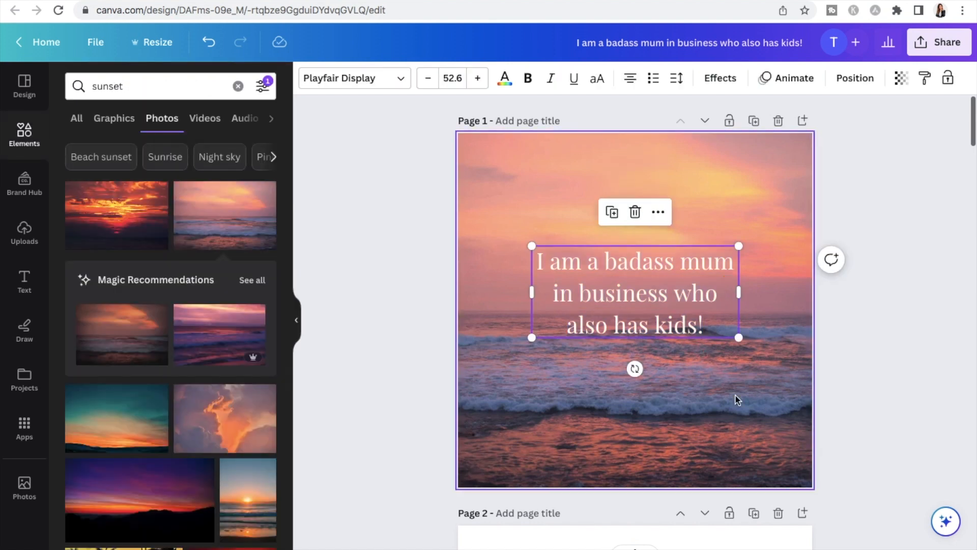
{"action": "left_click", "coordinate": [735, 399]}
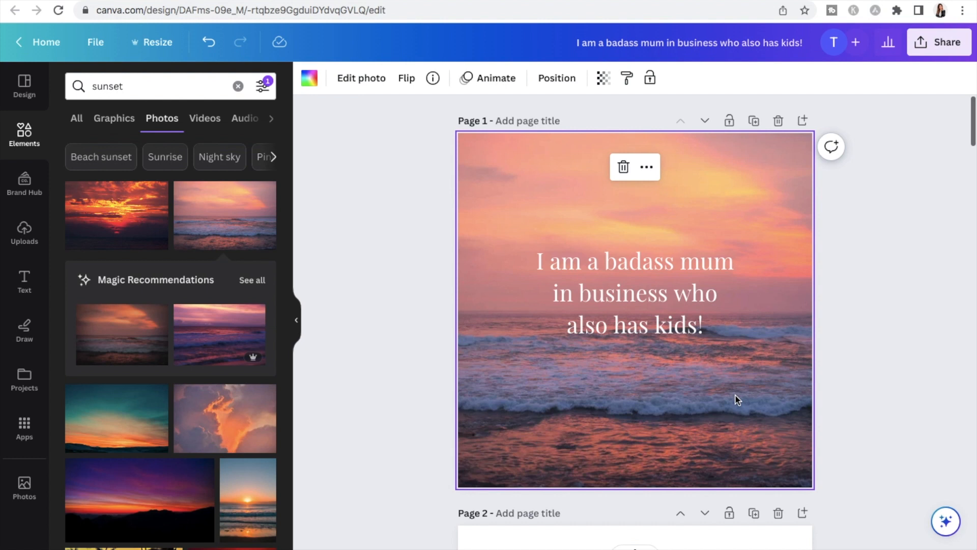
Add a rounded square from the lines and shapes collection to page 1
{"action": "left_click", "coordinate": [24, 134]}
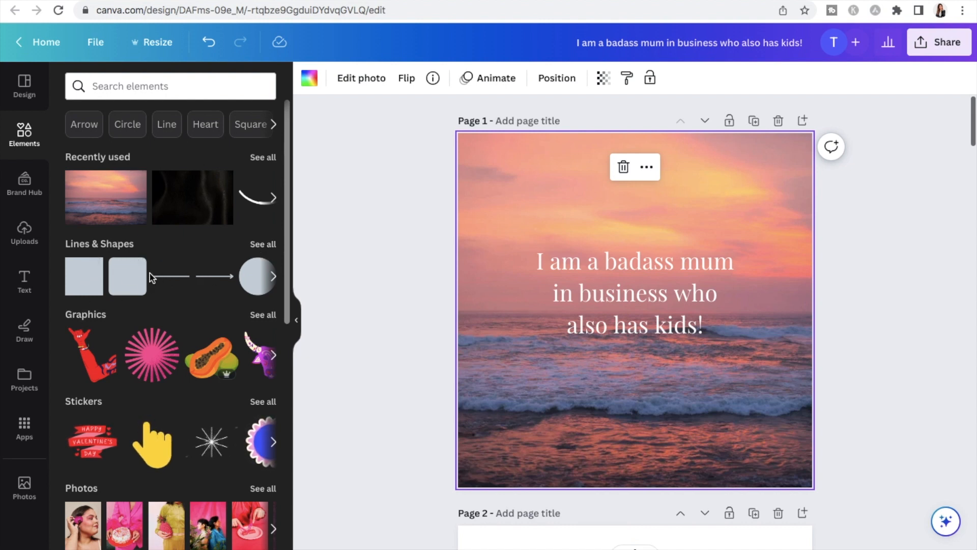
{"action": "left_click", "coordinate": [261, 246]}
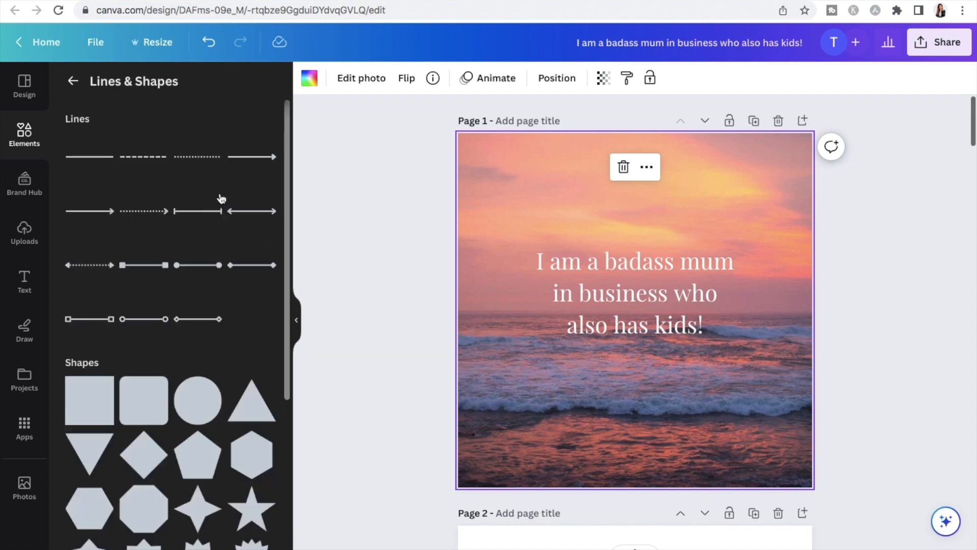
{"action": "scroll", "coordinate": [221, 198], "scroll_direction": "down", "scroll_amount": 2}
{"action": "scroll", "coordinate": [221, 199], "scroll_direction": "down", "scroll_amount": 10}
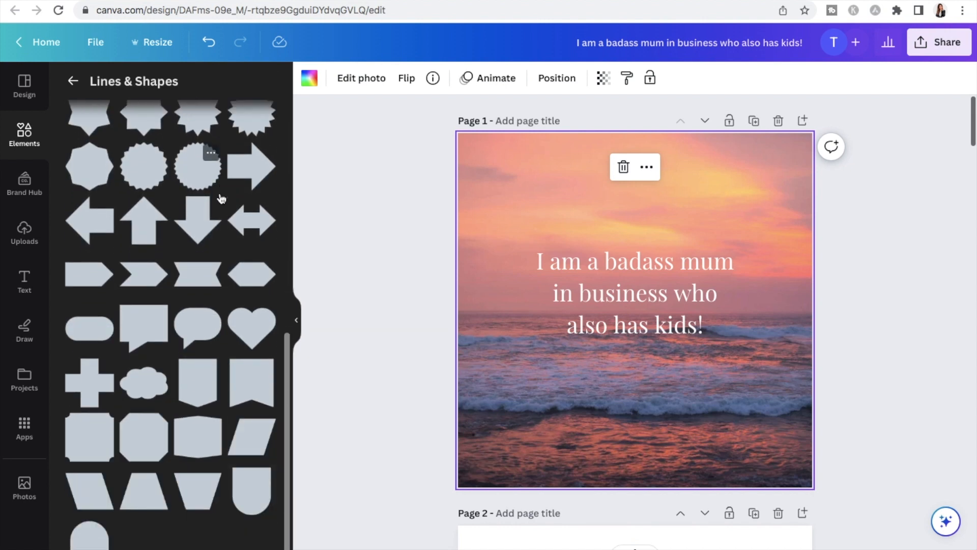
{"action": "scroll", "coordinate": [221, 199], "scroll_direction": "up", "scroll_amount": 6}
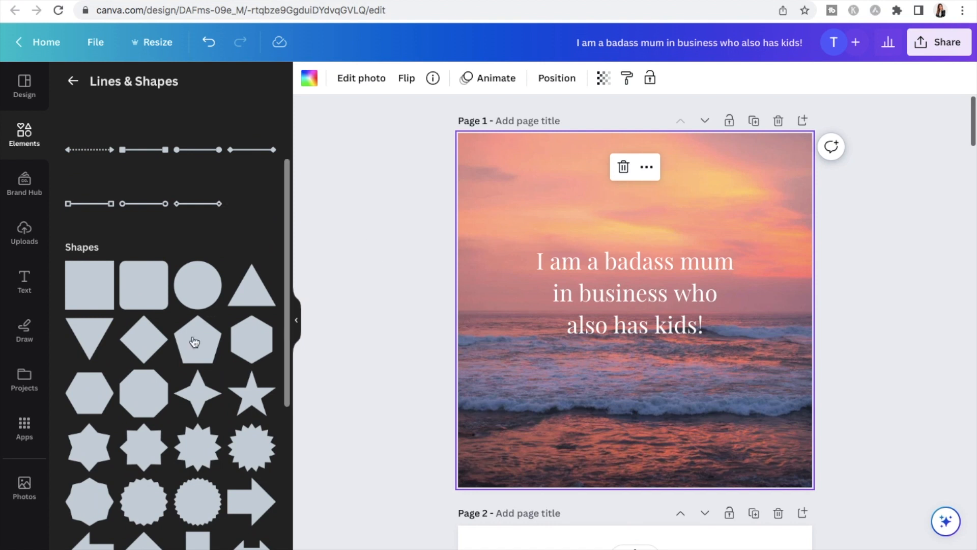
{"action": "left_click", "coordinate": [142, 299]}
Move the rounded square over the start of the page 1 heading and widen it to about 742 px so it covers the heading
{"action": "left_click_drag", "start_coordinate": [630, 299], "coordinate": [563, 279]}
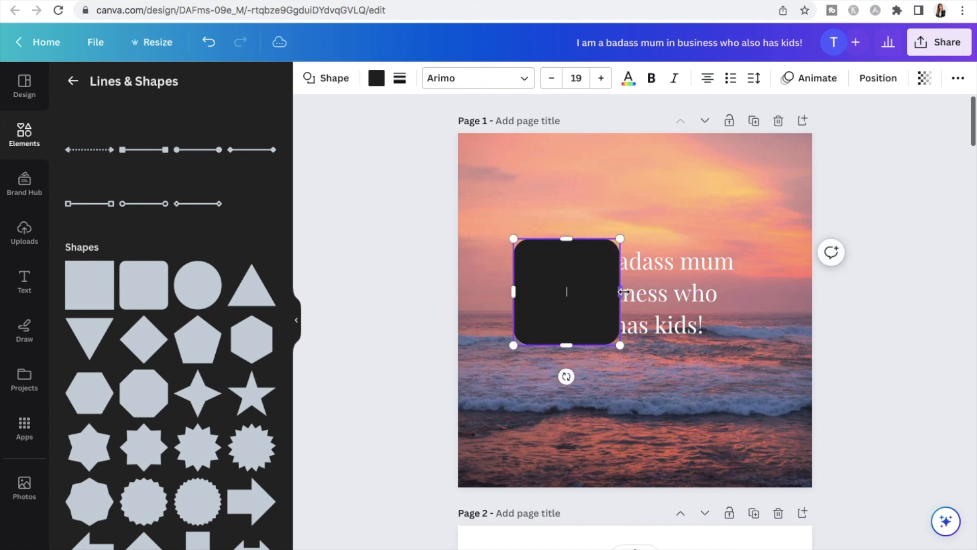
{"action": "left_click_drag", "start_coordinate": [617, 293], "coordinate": [760, 306]}
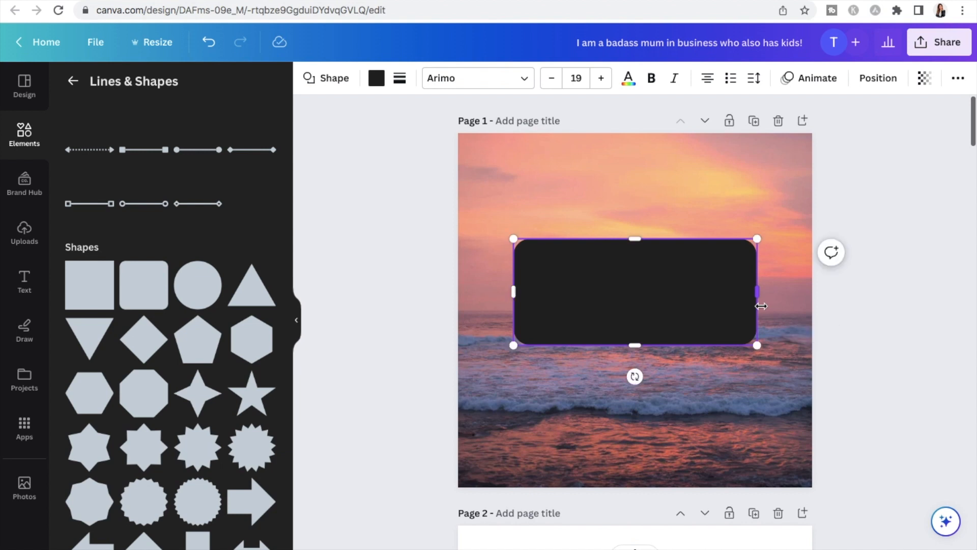
{"action": "left_click", "coordinate": [697, 398]}
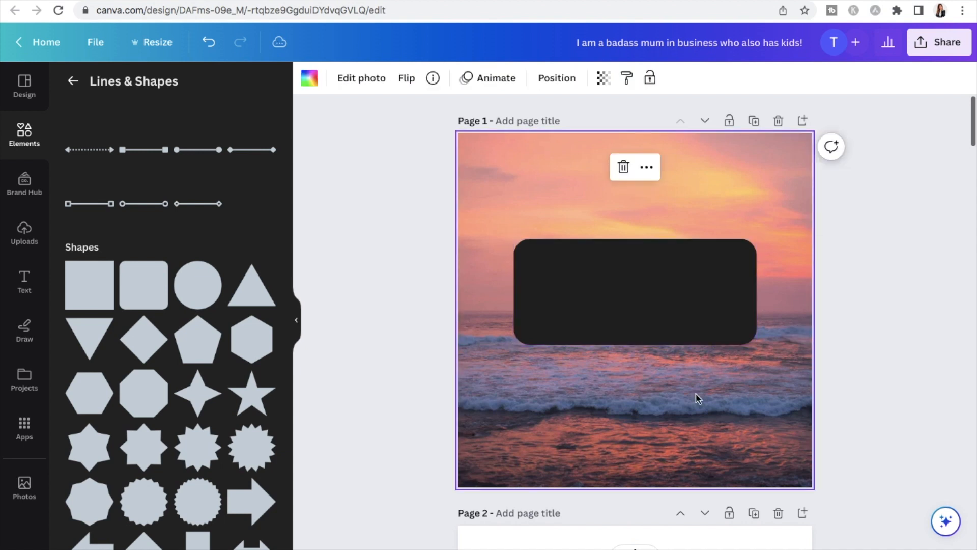
Send the dark rounded rectangle on page 1 backward one layer, behind the heading text
{"action": "left_click", "coordinate": [706, 283]}
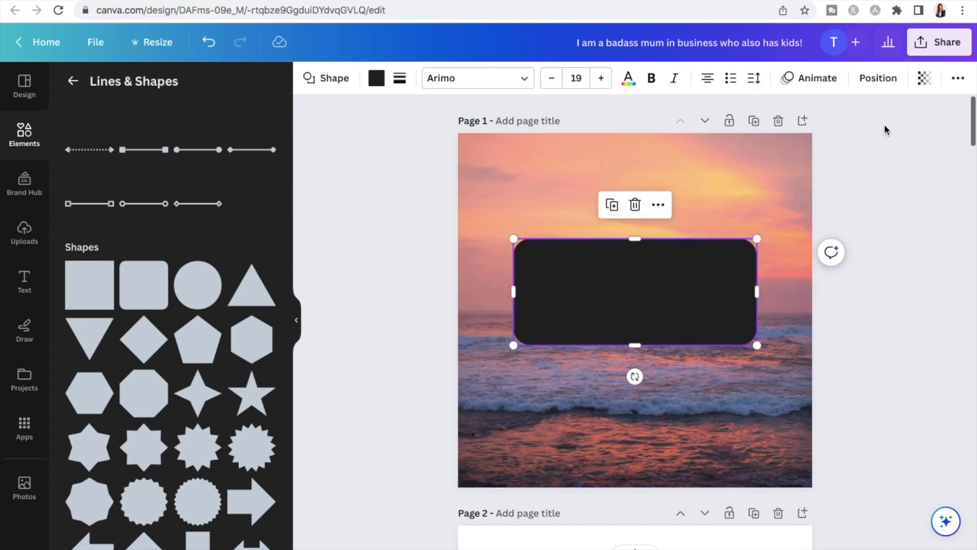
{"action": "left_click", "coordinate": [875, 84]}
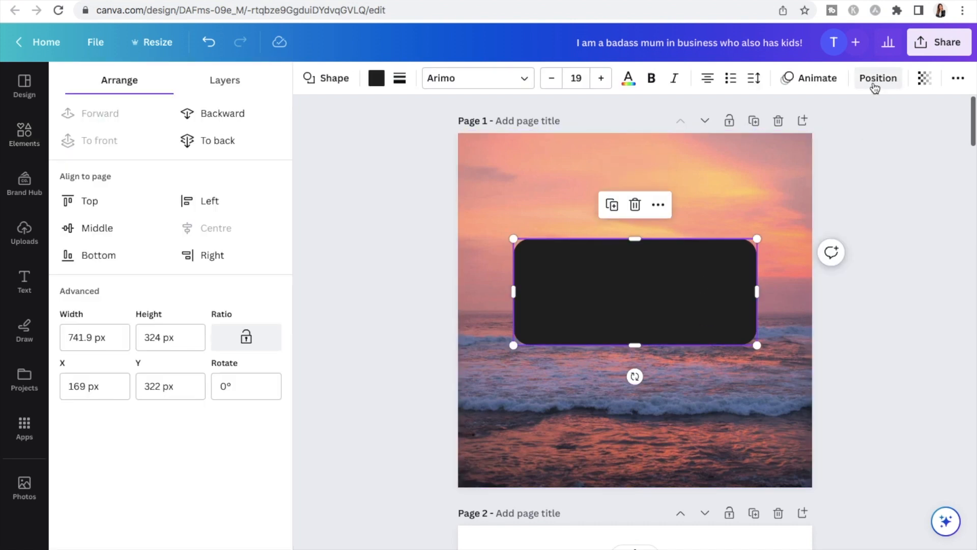
{"action": "left_click", "coordinate": [218, 117]}
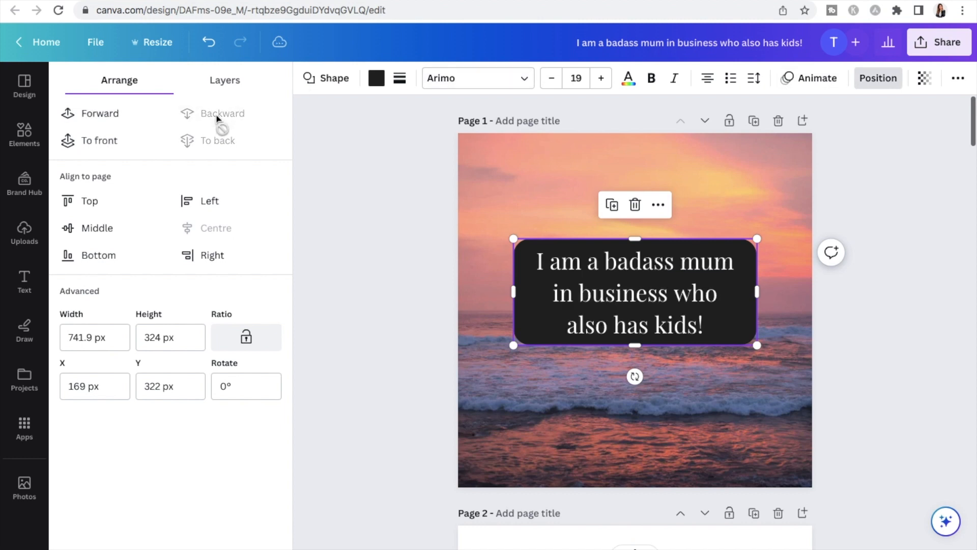
{"action": "left_click", "coordinate": [562, 191]}
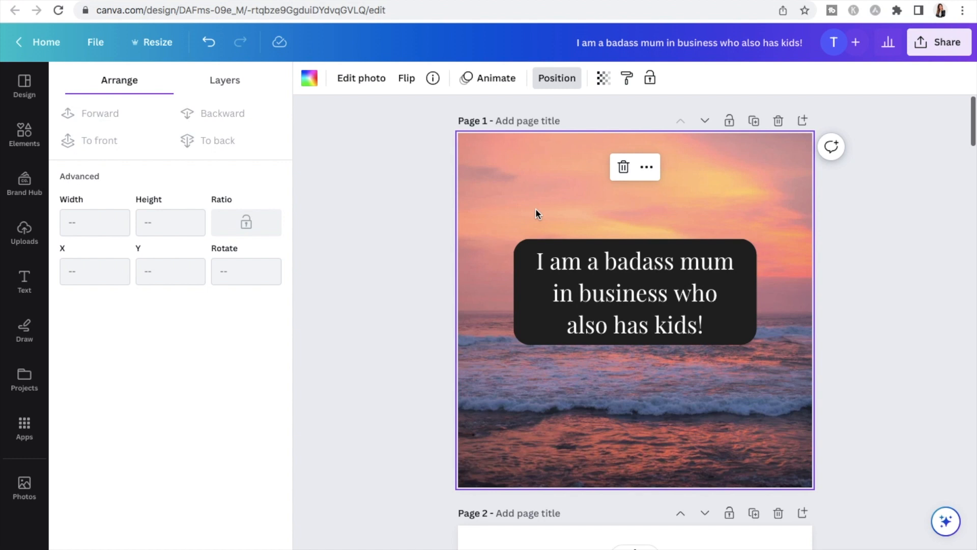
Select the page 1 heading and its rounded rectangle together and move them down to the vertical middle of the page
{"action": "left_click_drag", "start_coordinate": [520, 209], "coordinate": [746, 377]}
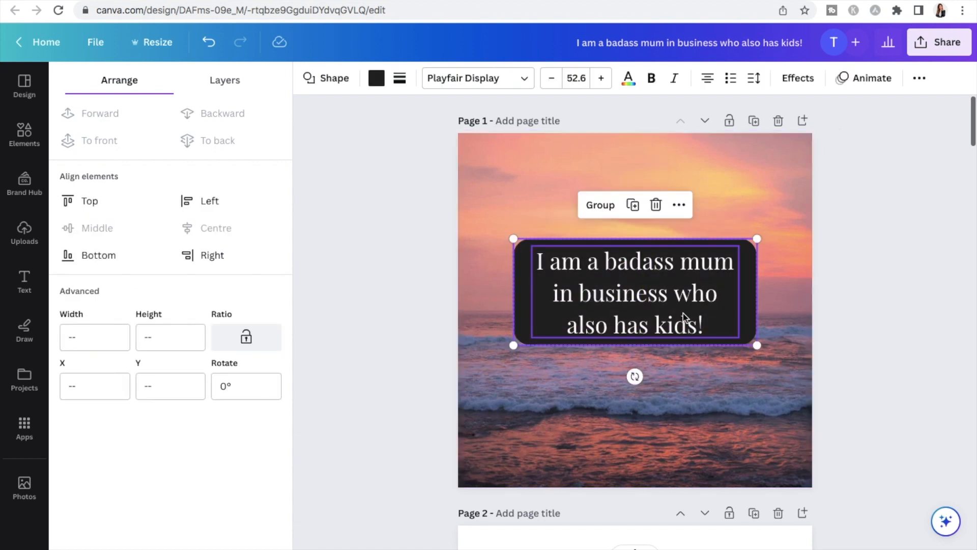
{"action": "mouse_move", "coordinate": [685, 285]}
{"action": "left_mouse_down"}
{"action": "mouse_move", "coordinate": [734, 309]}
{"action": "mouse_move", "coordinate": [692, 312]}
{"action": "mouse_move", "coordinate": [683, 303]}
{"action": "mouse_move", "coordinate": [699, 301]}
{"action": "mouse_move", "coordinate": [688, 304]}
{"action": "left_mouse_up"}
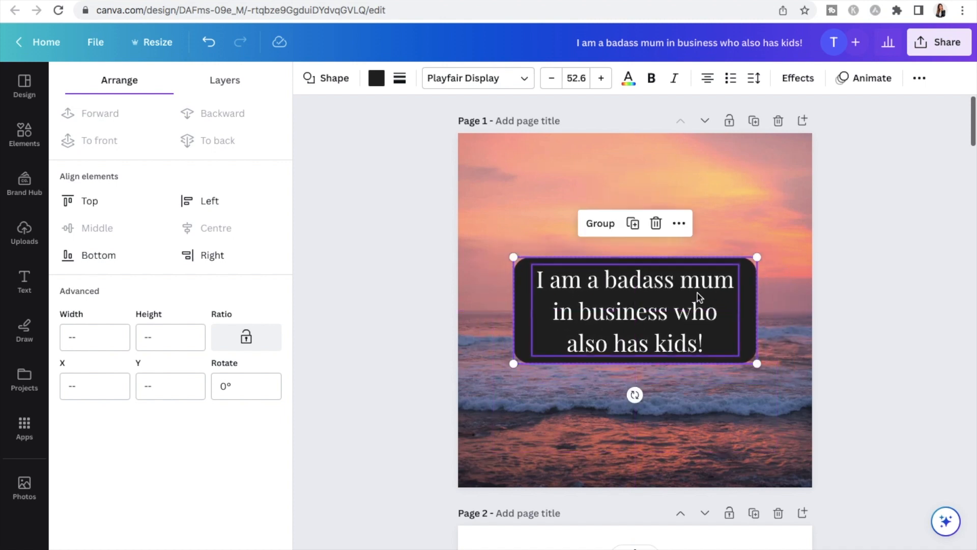
{"action": "left_click", "coordinate": [749, 212]}
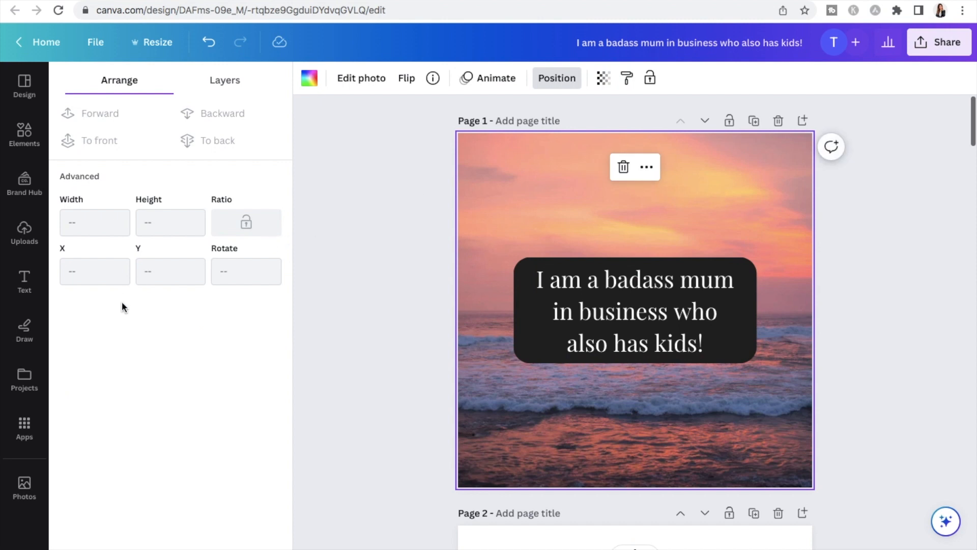
Search the elements for "stars" and show all matching graphics
{"action": "left_click", "coordinate": [28, 147]}
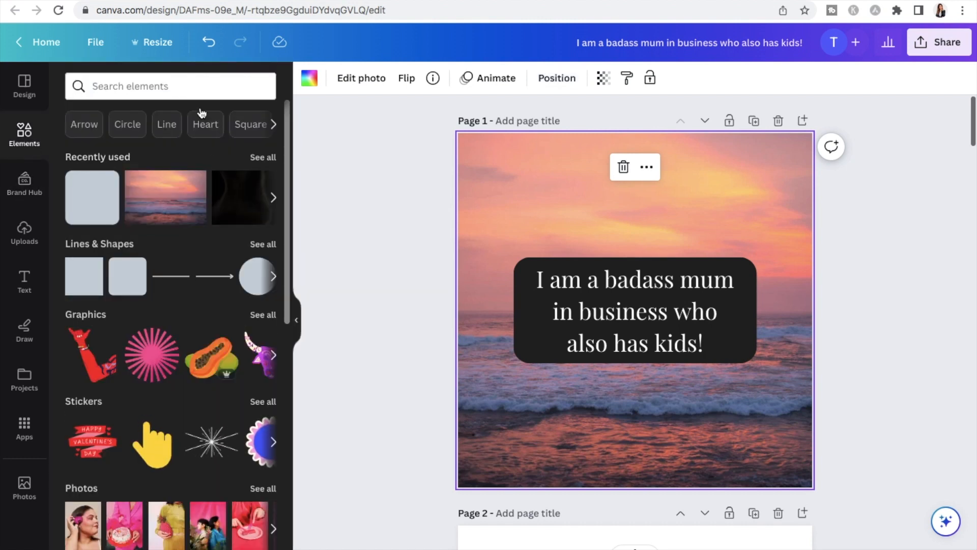
{"action": "left_click", "coordinate": [175, 86]}
{"action": "type", "text": "stars"}
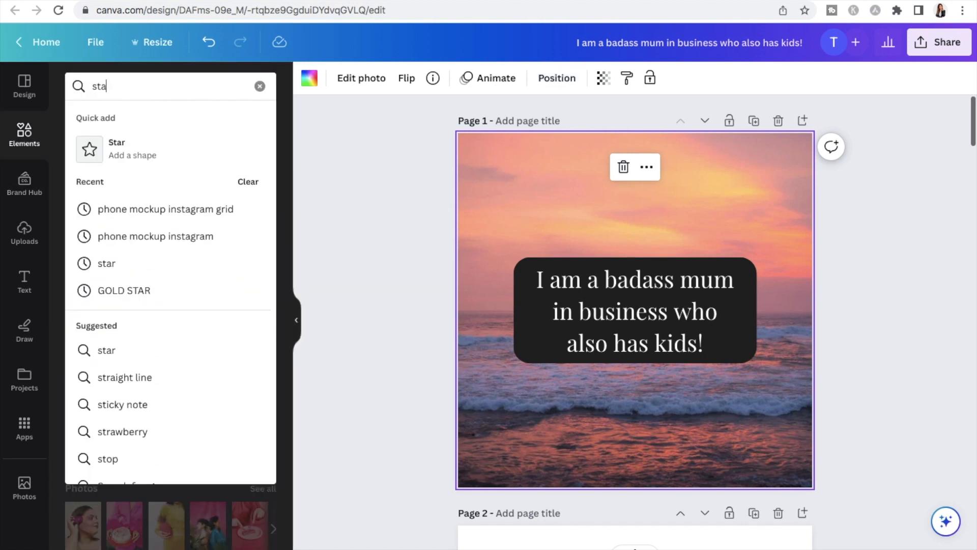
{"action": "key", "text": "Return"}
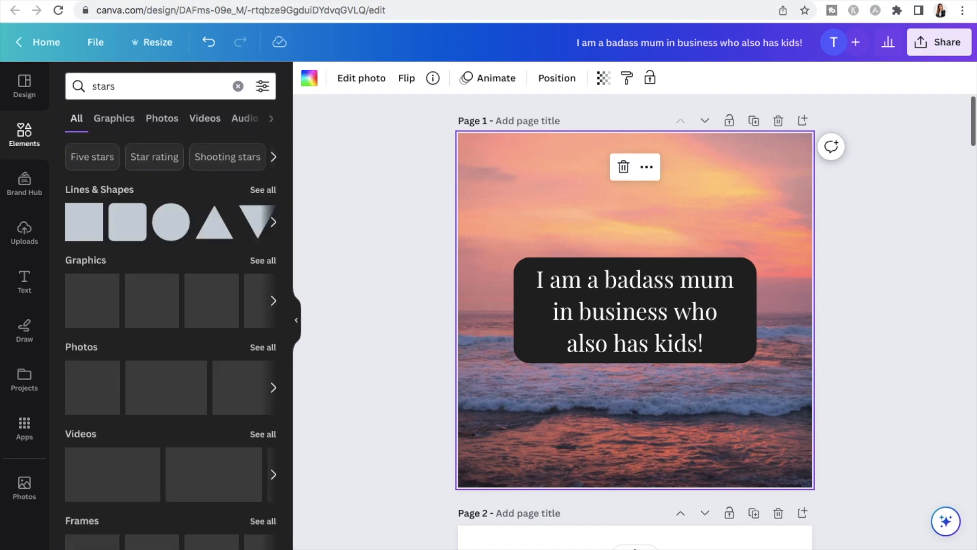
{"action": "left_click", "coordinate": [260, 261]}
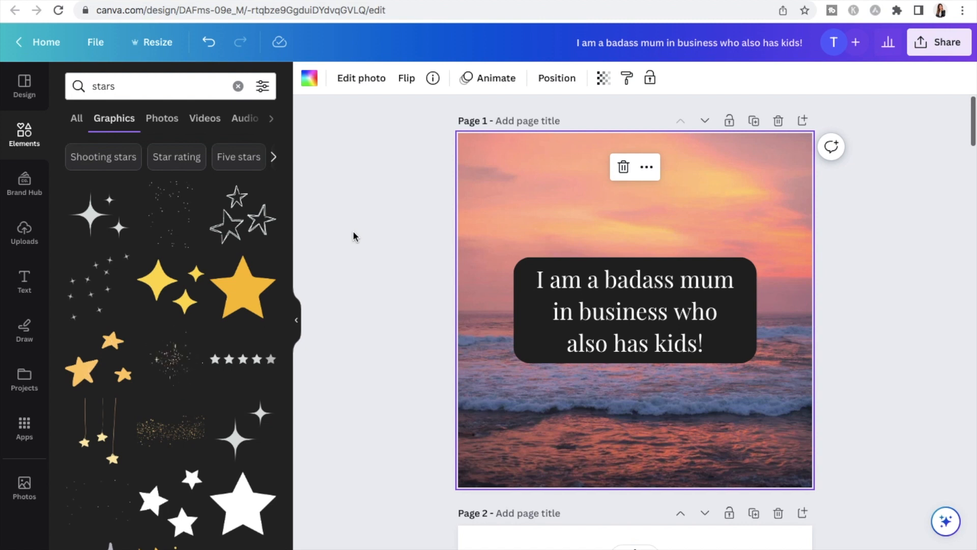
Add the graphic of three four-pointed sparkles, scale it down and place it in the upper-left corner of page 1
{"action": "scroll", "coordinate": [226, 297], "scroll_direction": "down", "scroll_amount": 6}
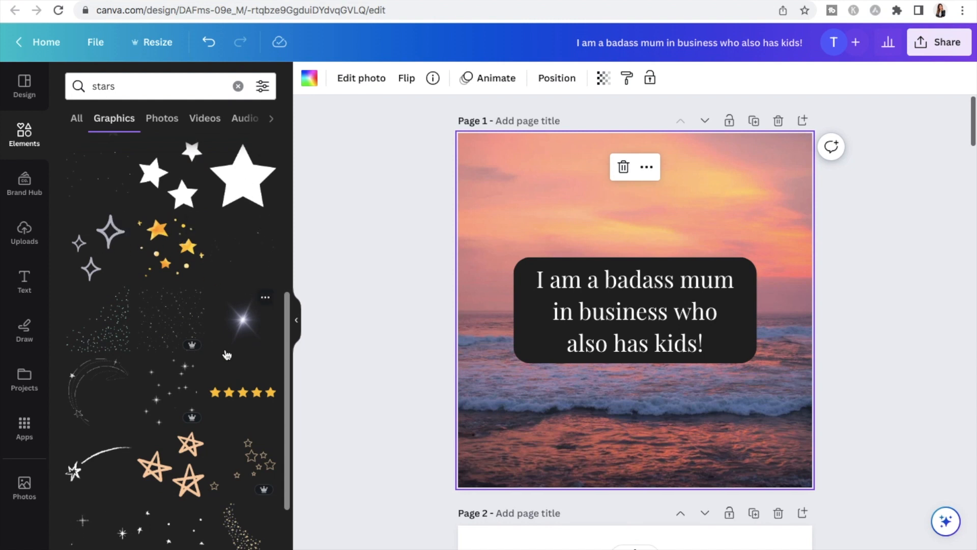
{"action": "scroll", "coordinate": [342, 342], "scroll_direction": "down", "scroll_amount": 2}
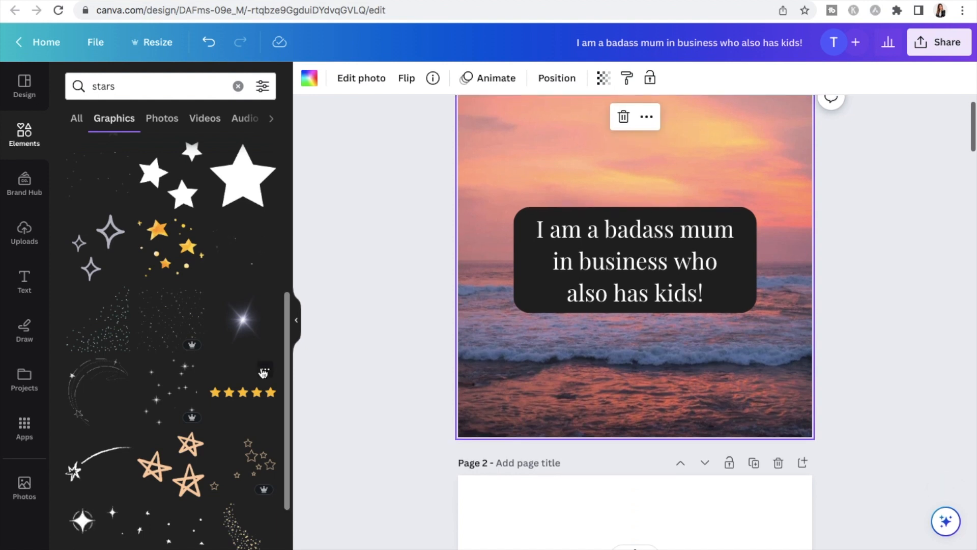
{"action": "scroll", "coordinate": [275, 376], "scroll_direction": "down", "scroll_amount": 2}
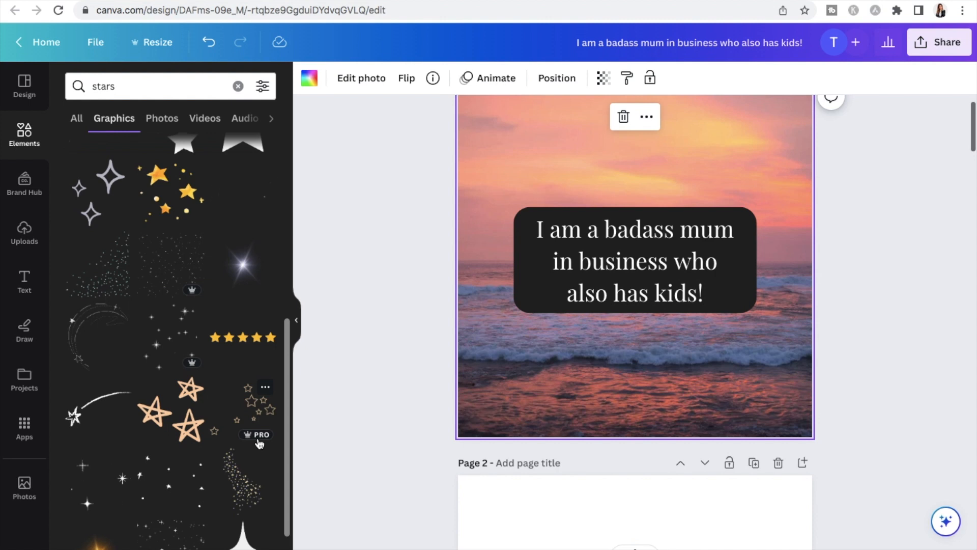
{"action": "scroll", "coordinate": [249, 402], "scroll_direction": "down", "scroll_amount": 3}
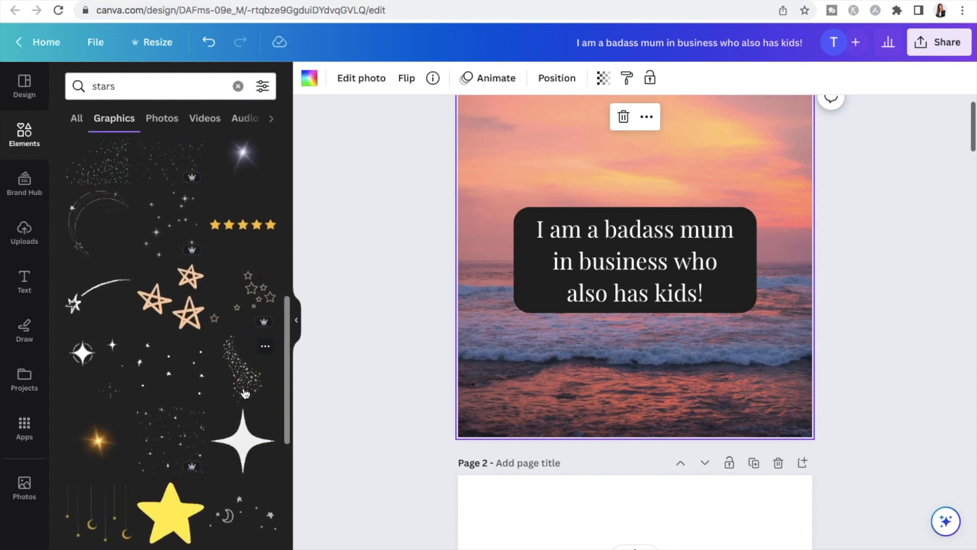
{"action": "scroll", "coordinate": [245, 393], "scroll_direction": "up", "scroll_amount": 8}
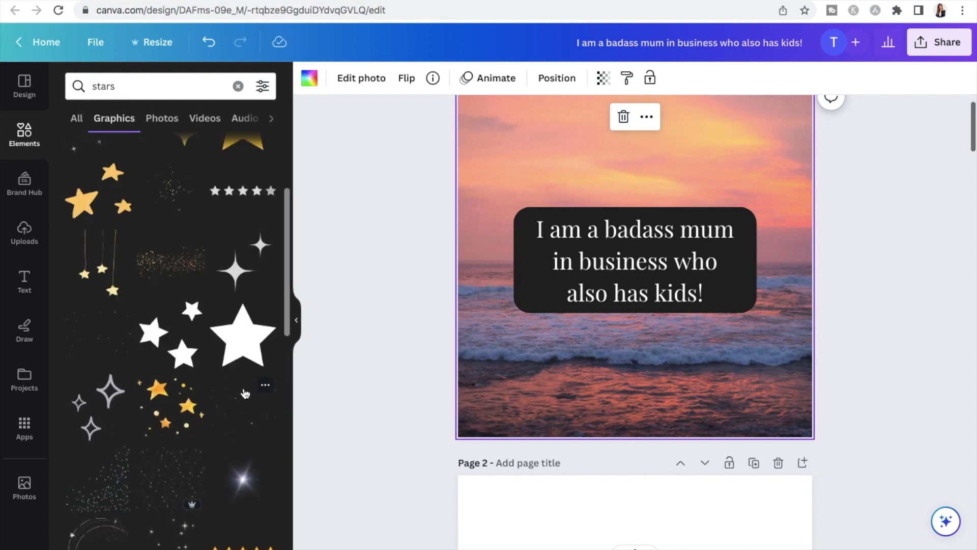
{"action": "scroll", "coordinate": [203, 375], "scroll_direction": "up", "scroll_amount": 4}
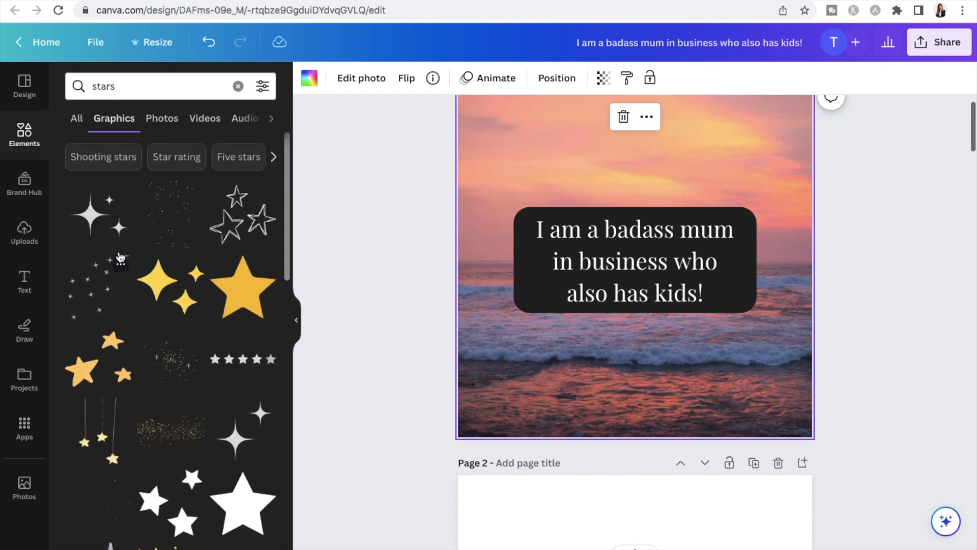
{"action": "left_click", "coordinate": [97, 214]}
{"action": "left_click_drag", "start_coordinate": [623, 249], "coordinate": [503, 96]}
{"action": "left_click_drag", "start_coordinate": [617, 206], "coordinate": [555, 156]}
{"action": "left_click", "coordinate": [749, 162]}
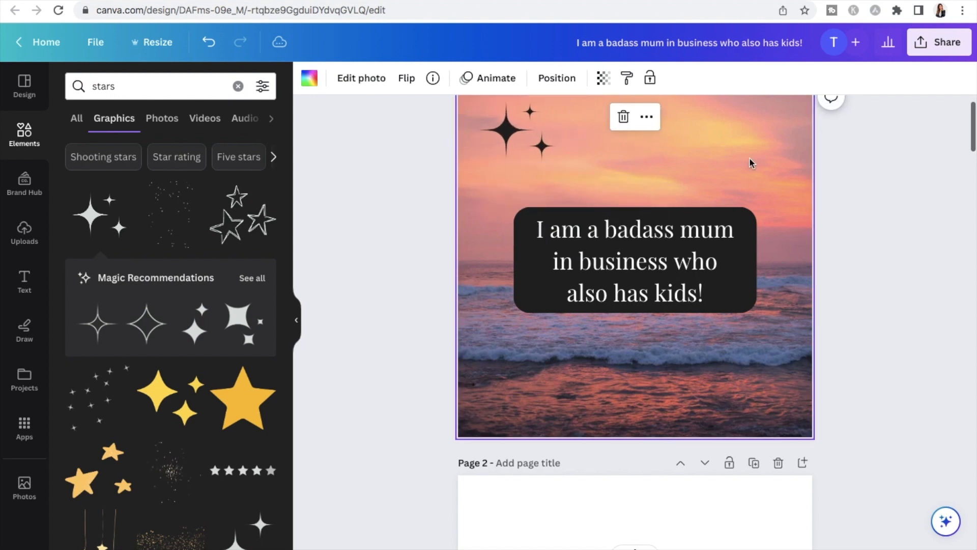
{"action": "scroll", "coordinate": [749, 162], "scroll_direction": "up", "scroll_amount": 2}
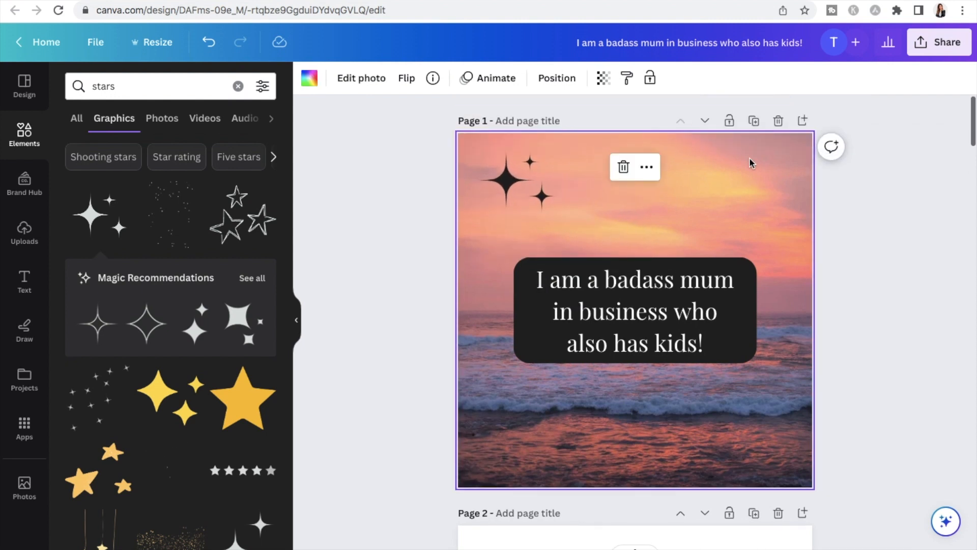
Duplicate the sparkle graphic and move the copy to the lower-right corner of page 1
{"action": "left_click", "coordinate": [506, 168]}
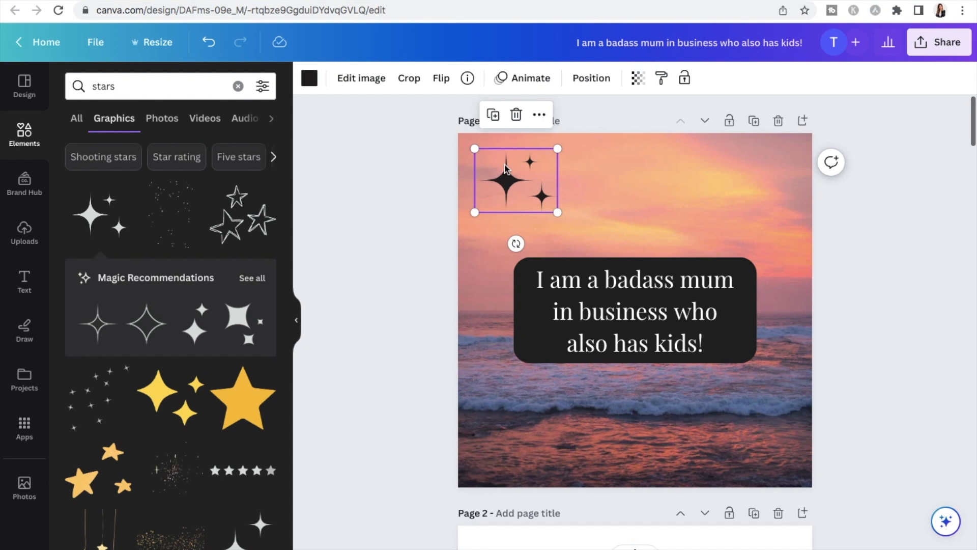
{"action": "left_click", "coordinate": [584, 178]}
{"action": "left_click", "coordinate": [496, 184]}
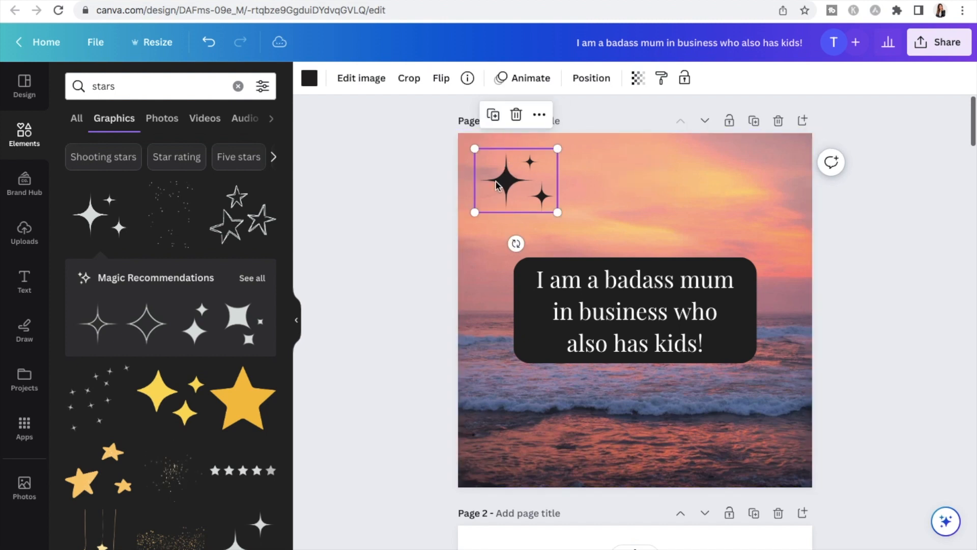
{"action": "left_click", "coordinate": [495, 117]}
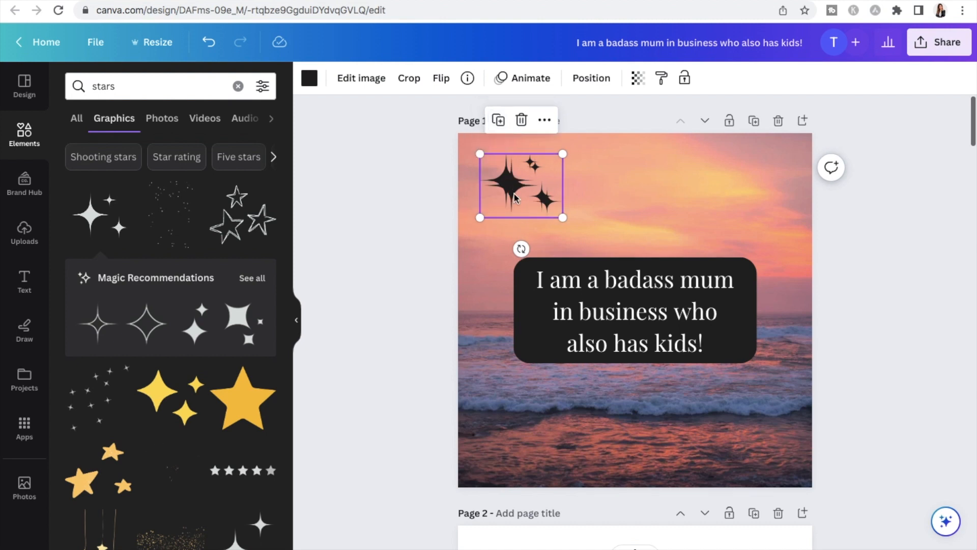
{"action": "left_click_drag", "start_coordinate": [589, 190], "coordinate": [757, 436]}
{"action": "left_click", "coordinate": [883, 347]}
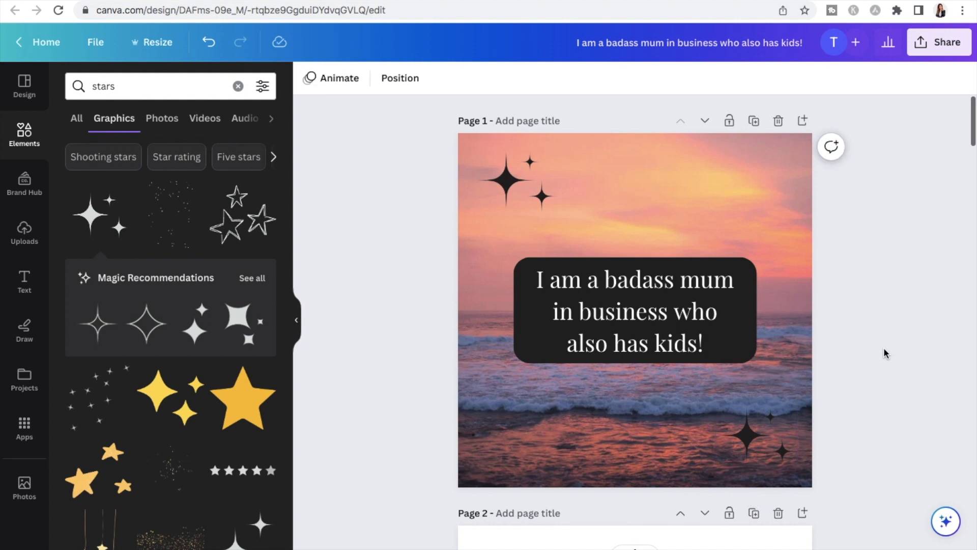
Change the "building my empire while raising kids" text on page 2 to the white brand colour
{"action": "scroll", "coordinate": [883, 347], "scroll_direction": "down", "scroll_amount": 7}
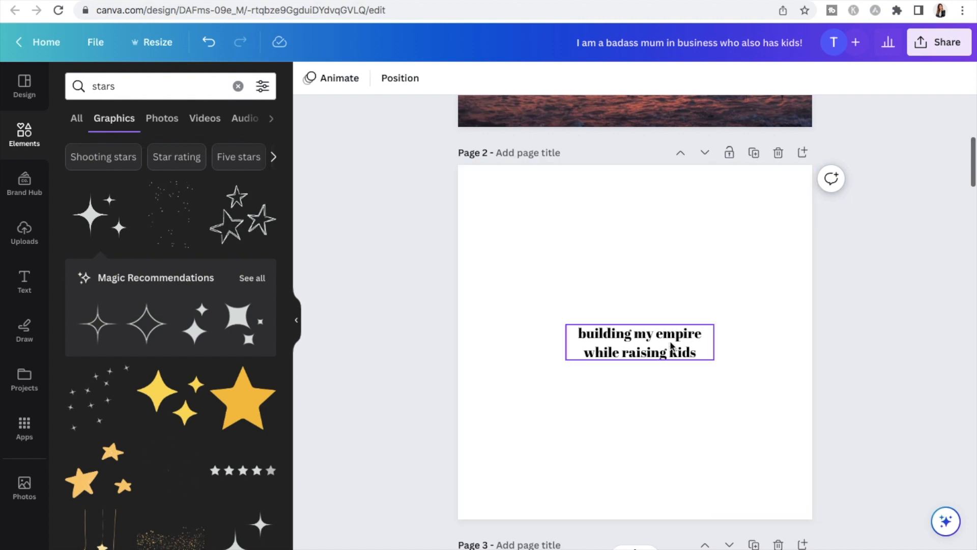
{"action": "left_click", "coordinate": [572, 274]}
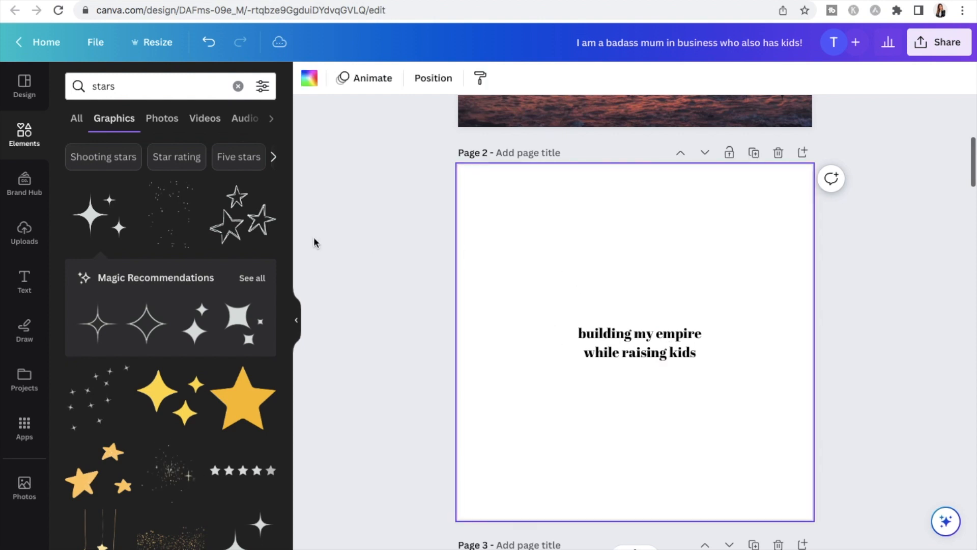
{"action": "left_click", "coordinate": [602, 338]}
{"action": "left_click", "coordinate": [506, 78]}
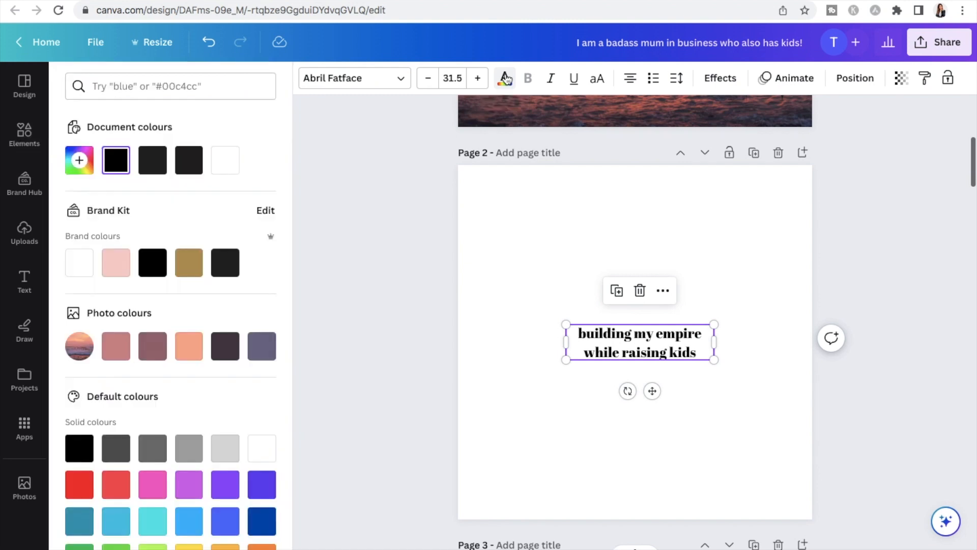
{"action": "left_click", "coordinate": [80, 261]}
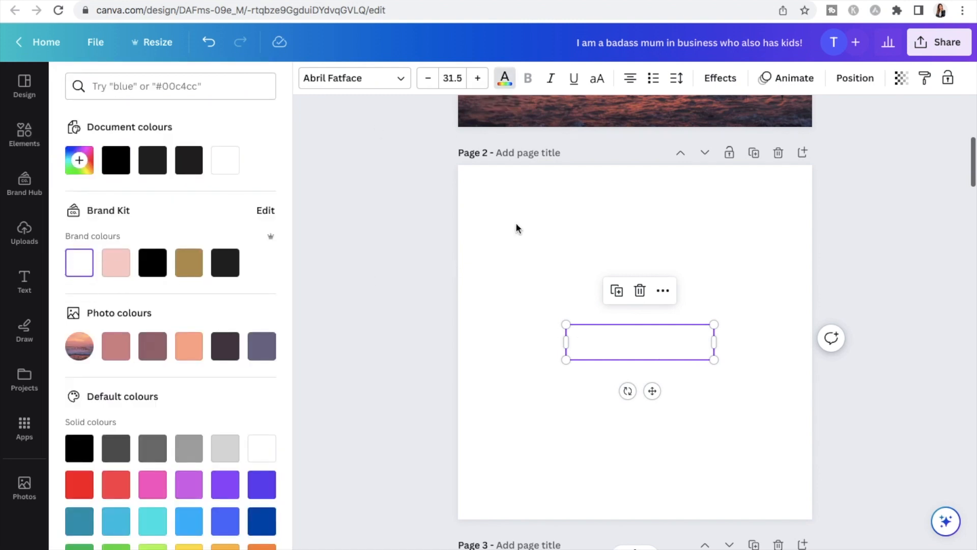
Fill the page 2 background with the dark mauve colour taken from the sunset photo
{"action": "left_click", "coordinate": [549, 210]}
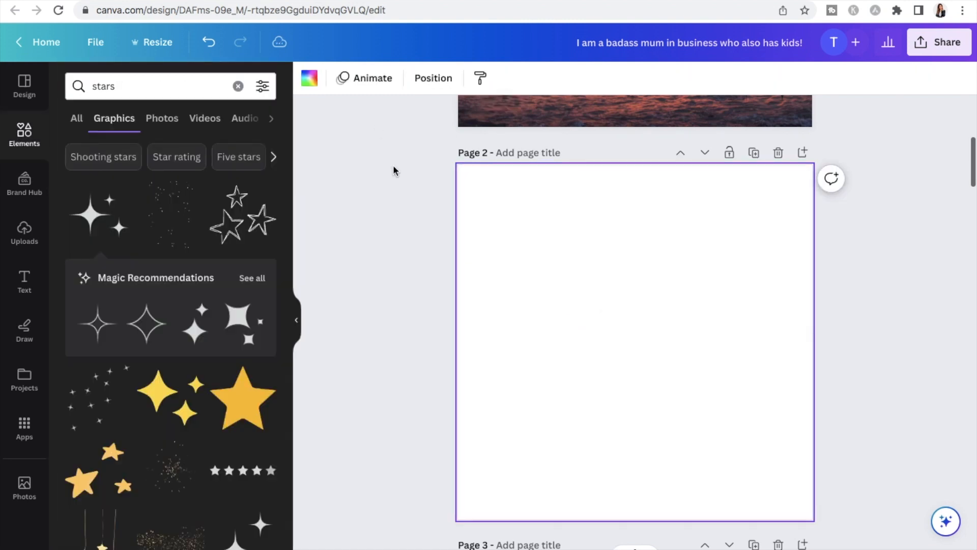
{"action": "left_click", "coordinate": [311, 81]}
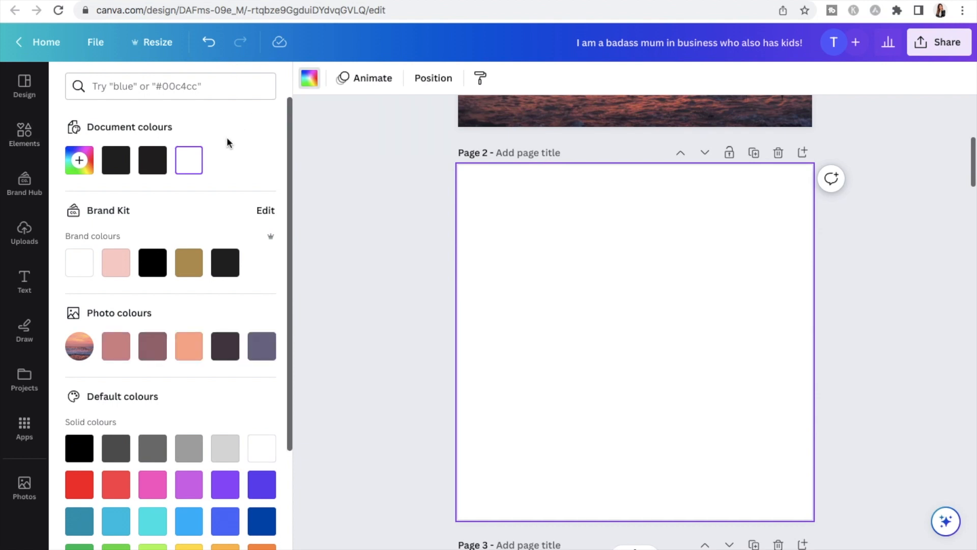
{"action": "left_click", "coordinate": [152, 345]}
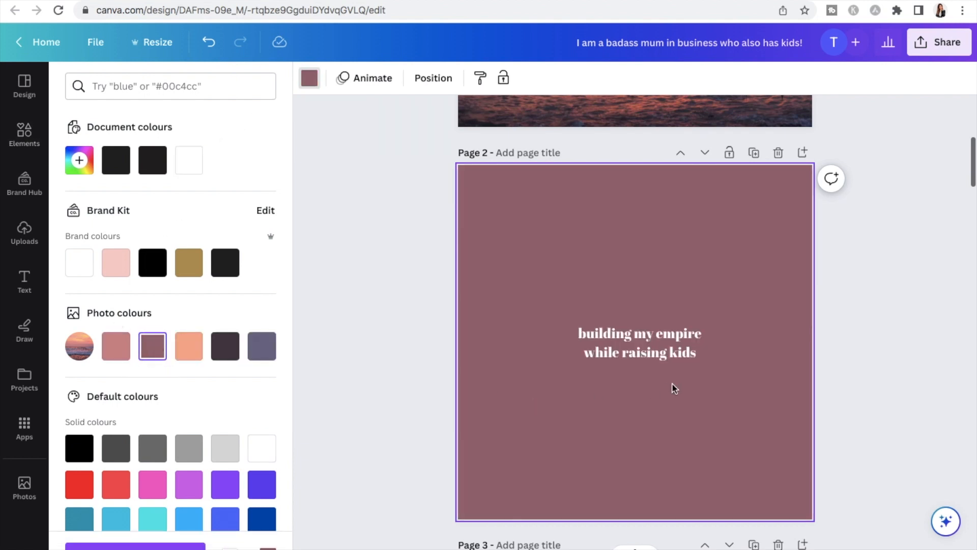
{"action": "left_click", "coordinate": [672, 354]}
{"action": "left_click", "coordinate": [599, 434]}
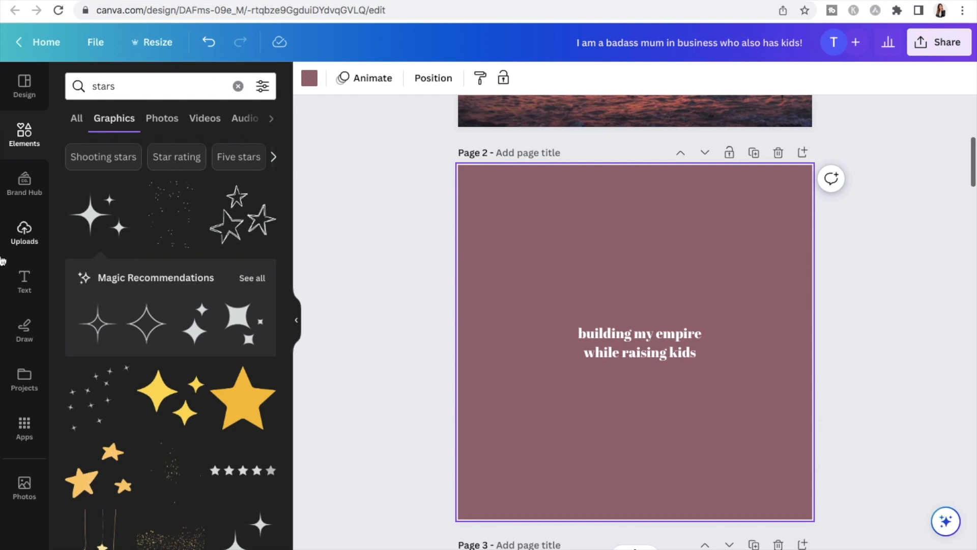
Clear the "stars" search and show all frames in the elements library
{"action": "left_click", "coordinate": [238, 86]}
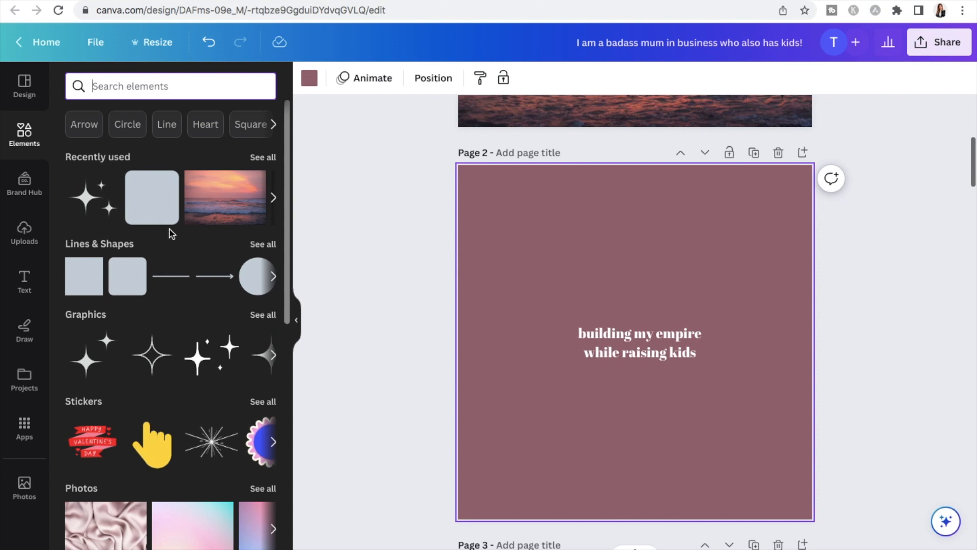
{"action": "scroll", "coordinate": [172, 234], "scroll_direction": "down", "scroll_amount": 2}
{"action": "scroll", "coordinate": [171, 234], "scroll_direction": "down", "scroll_amount": 10}
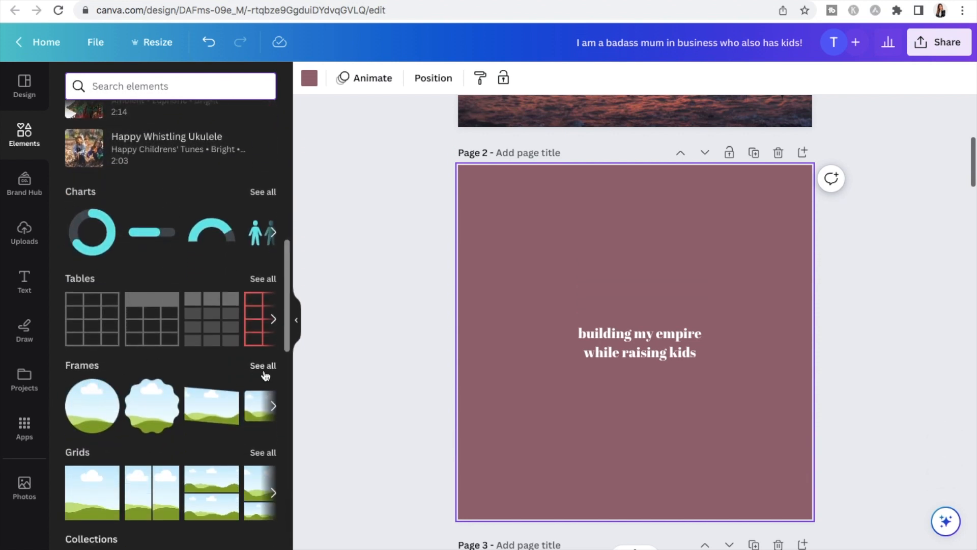
{"action": "left_click", "coordinate": [264, 371]}
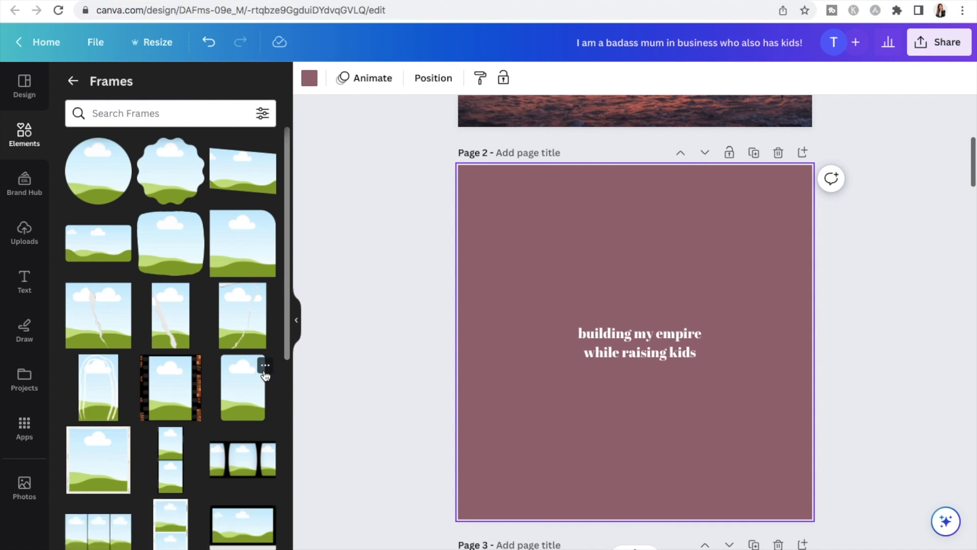
Move the page 2 quote up to the upper part of the page and place a circular frame centred below it
{"action": "left_click_drag", "start_coordinate": [571, 353], "coordinate": [573, 262]}
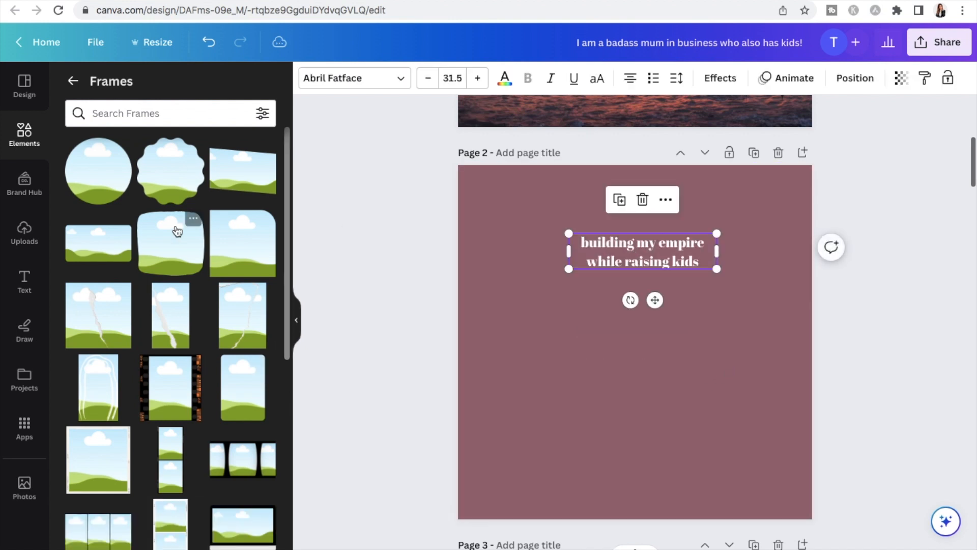
{"action": "left_click", "coordinate": [109, 174]}
{"action": "left_click_drag", "start_coordinate": [664, 365], "coordinate": [667, 412]}
{"action": "left_click_drag", "start_coordinate": [661, 255], "coordinate": [647, 245]}
{"action": "left_click_drag", "start_coordinate": [663, 362], "coordinate": [663, 340]}
{"action": "left_click", "coordinate": [777, 334]}
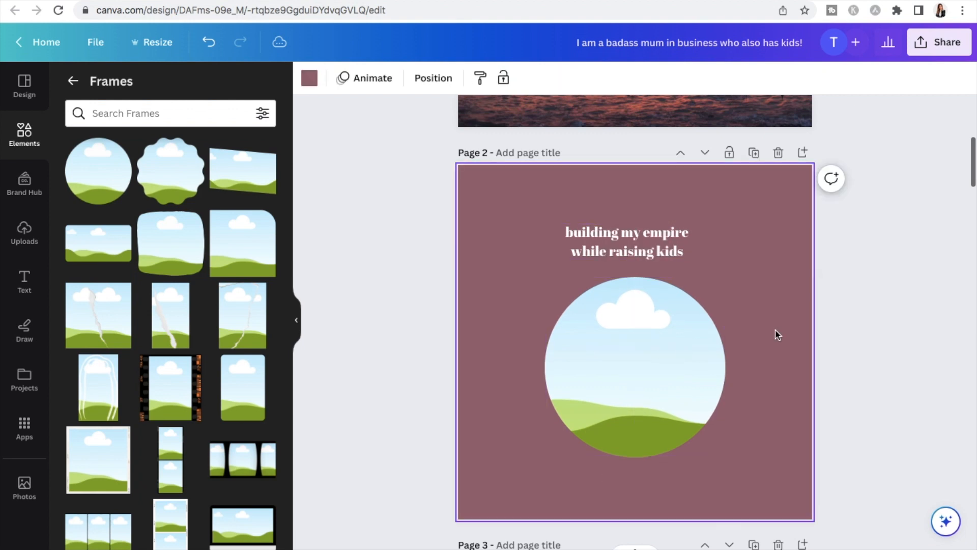
Search the element photos for "boss mum" and fill the circular frame with the photo of a mother lifting her baby
{"action": "left_click", "coordinate": [26, 133]}
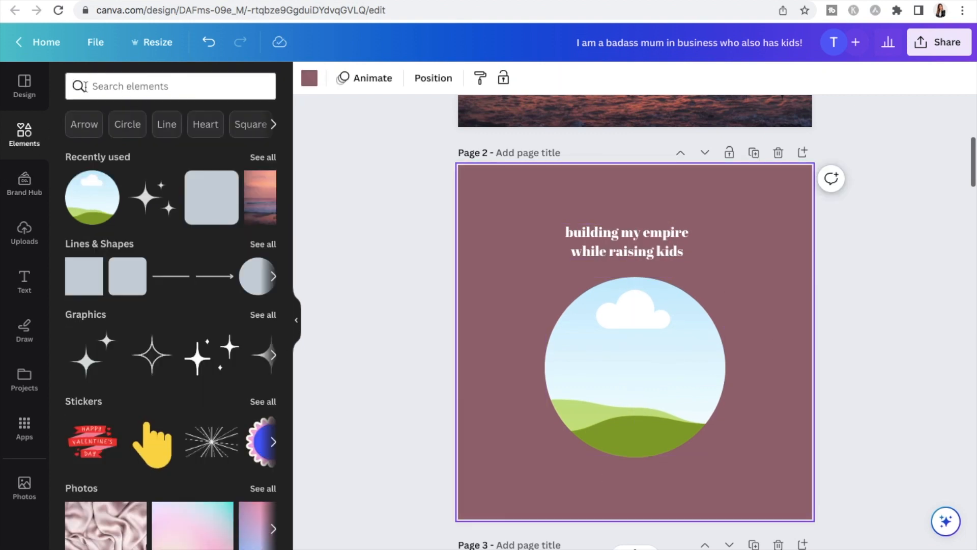
{"action": "left_click", "coordinate": [108, 91]}
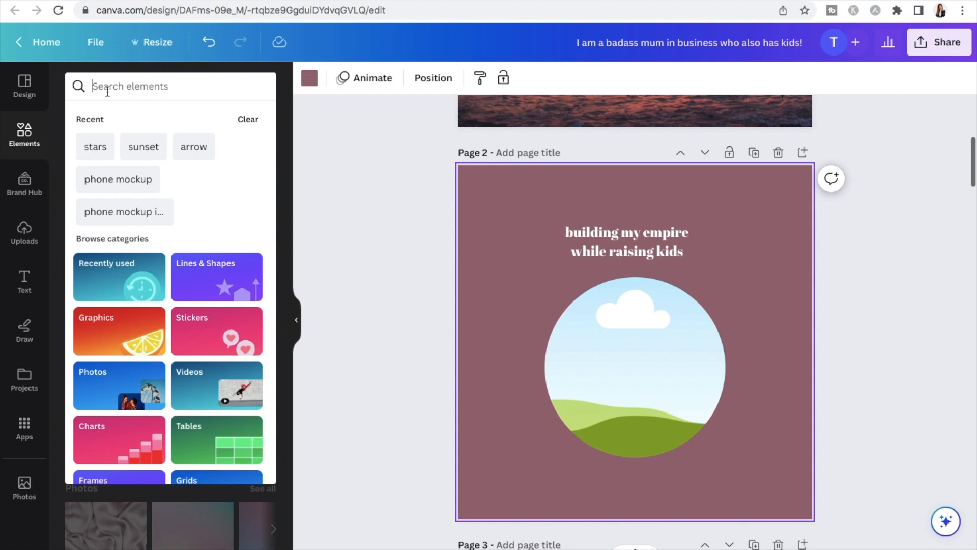
{"action": "type", "text": "boss mum"}
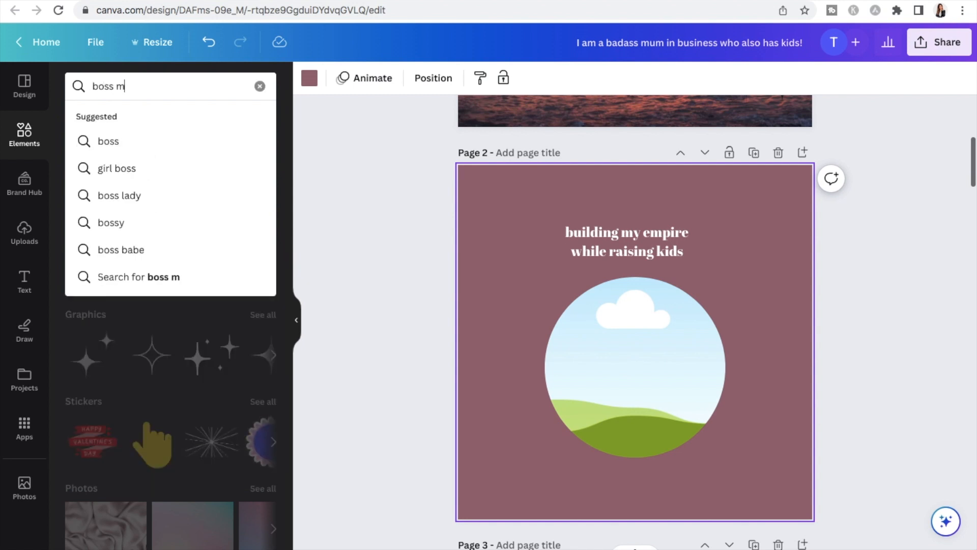
{"action": "key", "text": "Return"}
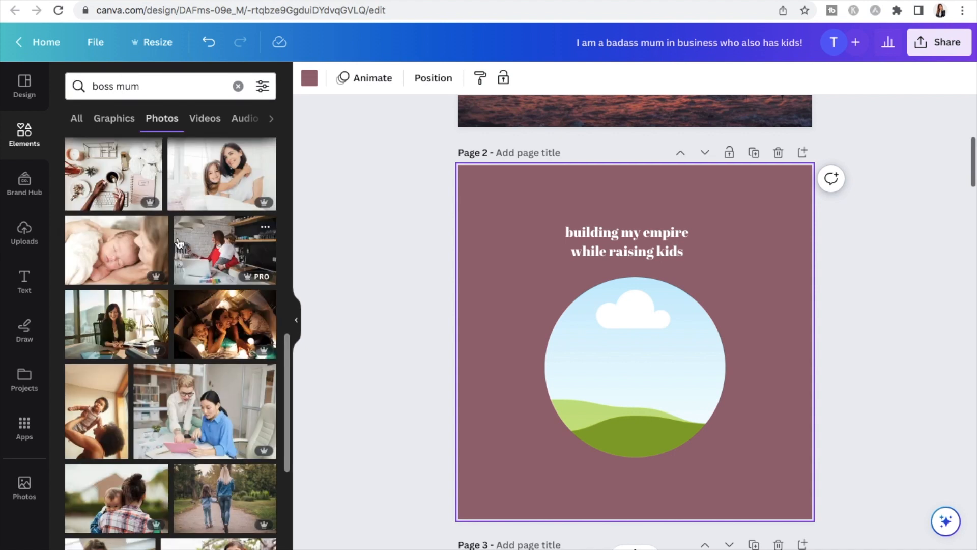
{"action": "left_click", "coordinate": [92, 439]}
{"action": "left_click_drag", "start_coordinate": [664, 418], "coordinate": [642, 363]}
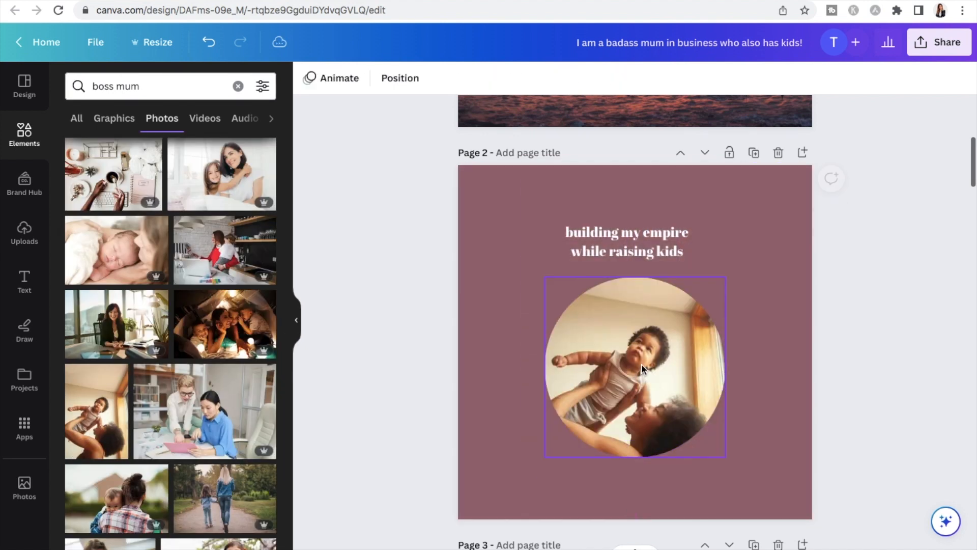
{"action": "double_click", "coordinate": [661, 359]}
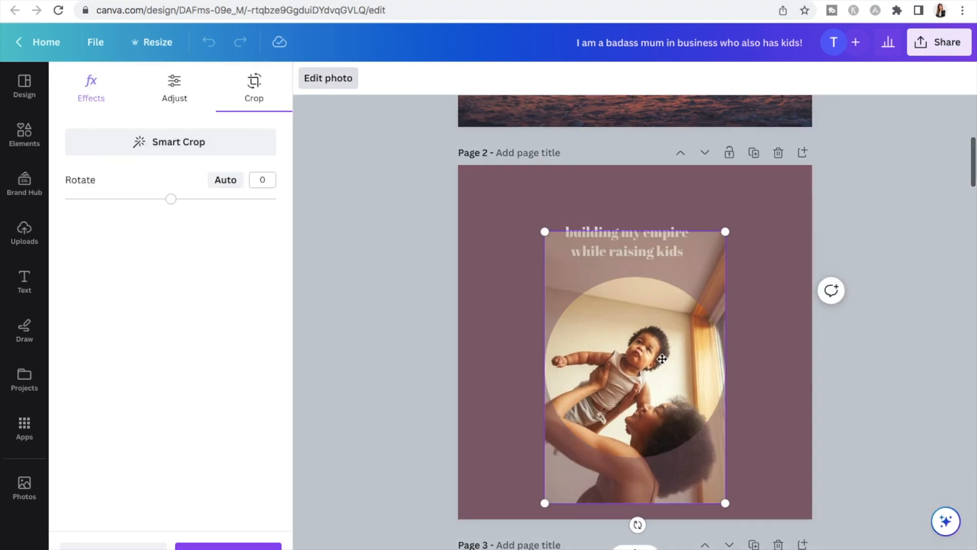
{"action": "left_click", "coordinate": [859, 321]}
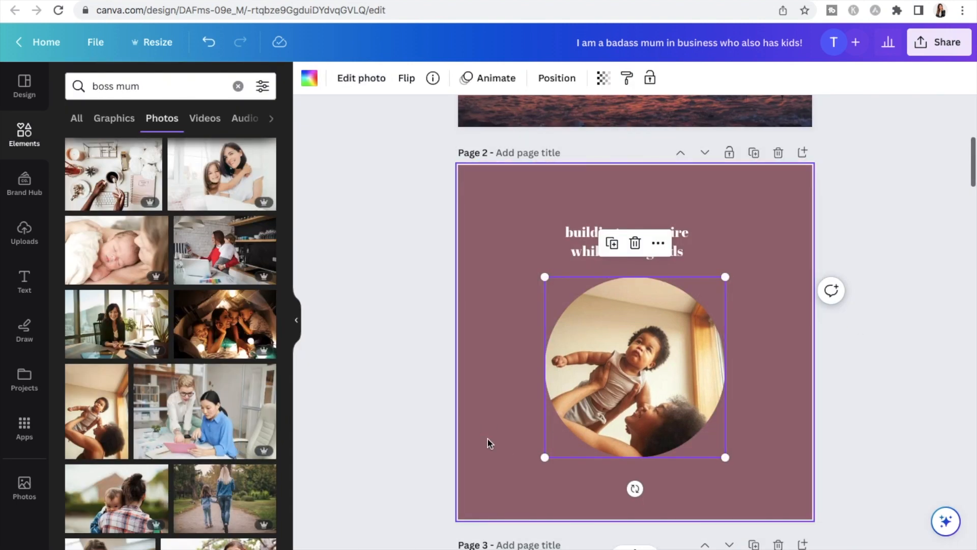
{"action": "left_click", "coordinate": [764, 394]}
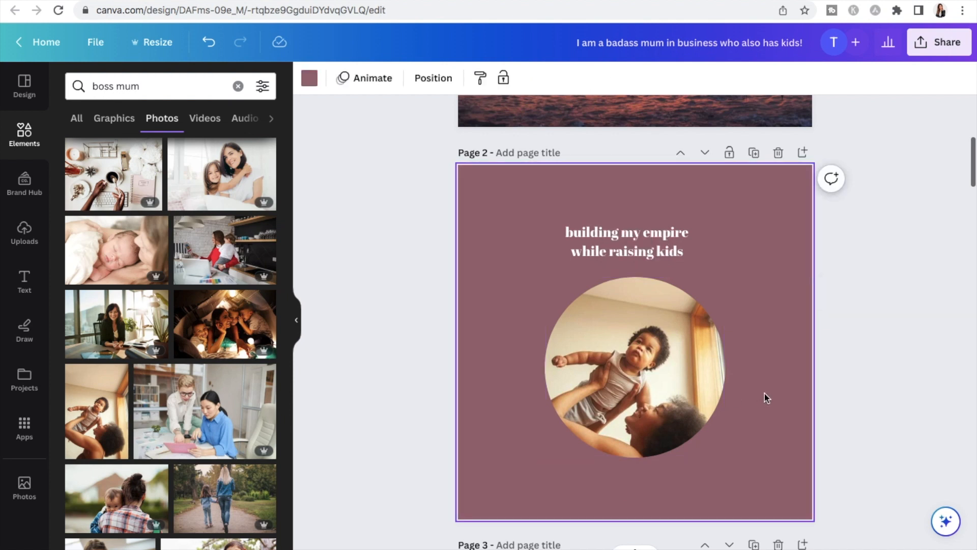
Shift the photo upward inside the circular frame so that both mother and baby fit in the circle
{"action": "double_click", "coordinate": [683, 357]}
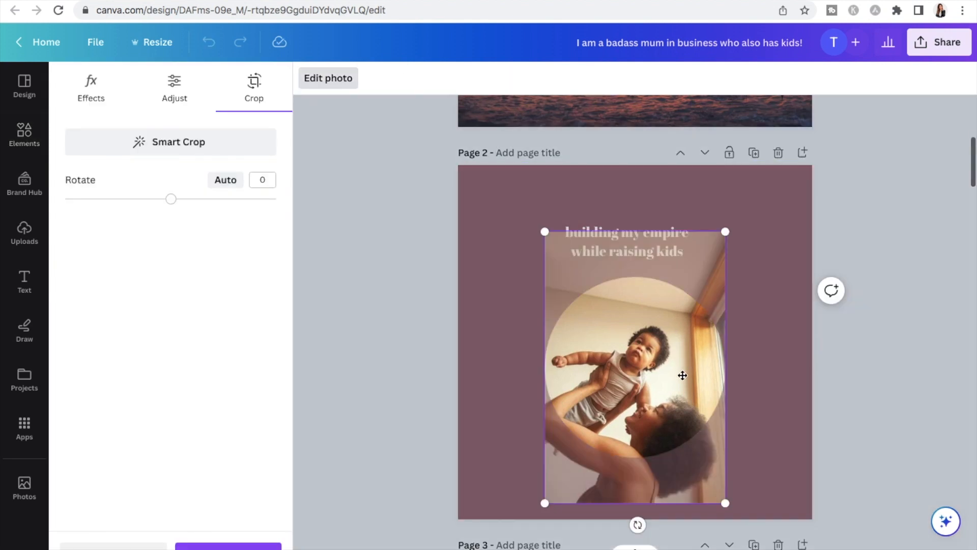
{"action": "left_click_drag", "start_coordinate": [682, 375], "coordinate": [689, 326]}
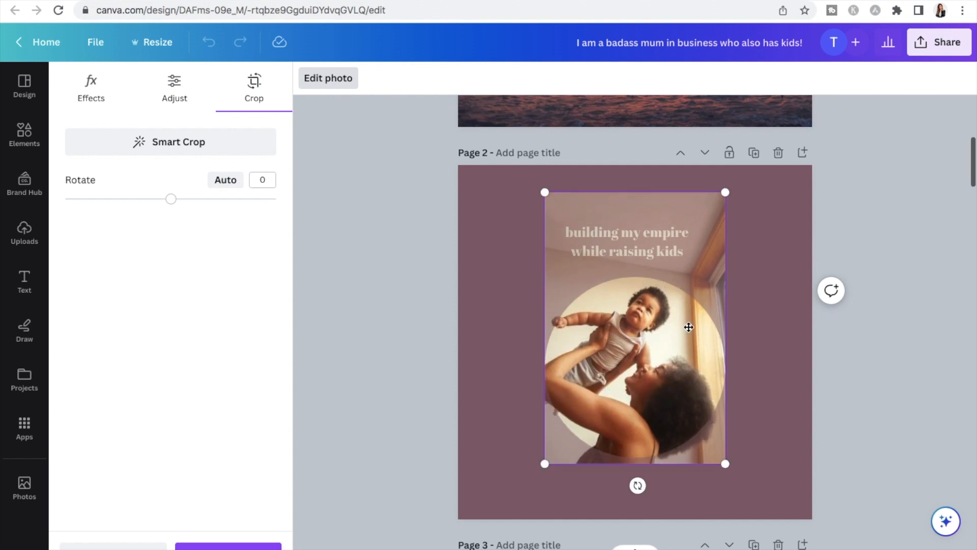
{"action": "left_click", "coordinate": [265, 547]}
Set the font of the page 2 quote to Breathing
{"action": "left_click", "coordinate": [627, 241]}
{"action": "left_click", "coordinate": [399, 79]}
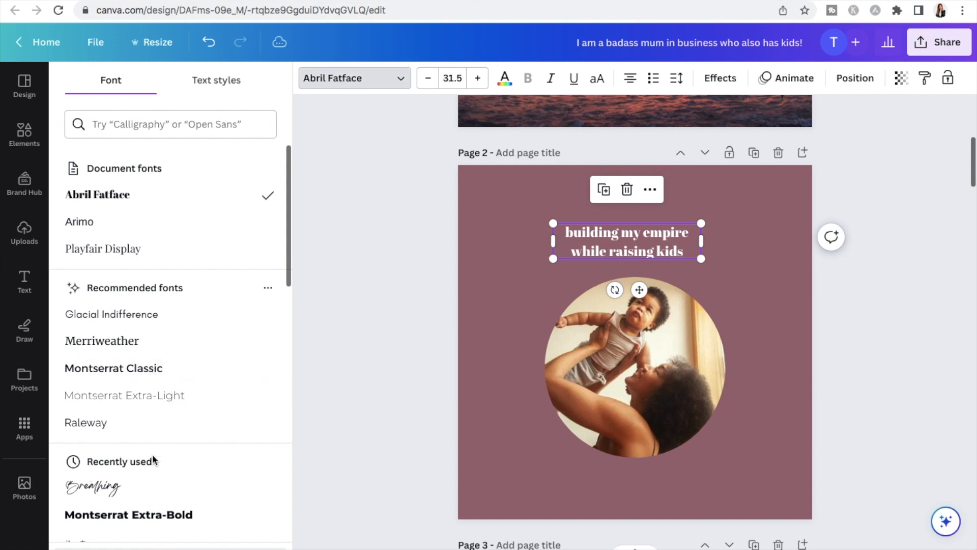
{"action": "left_click", "coordinate": [97, 486]}
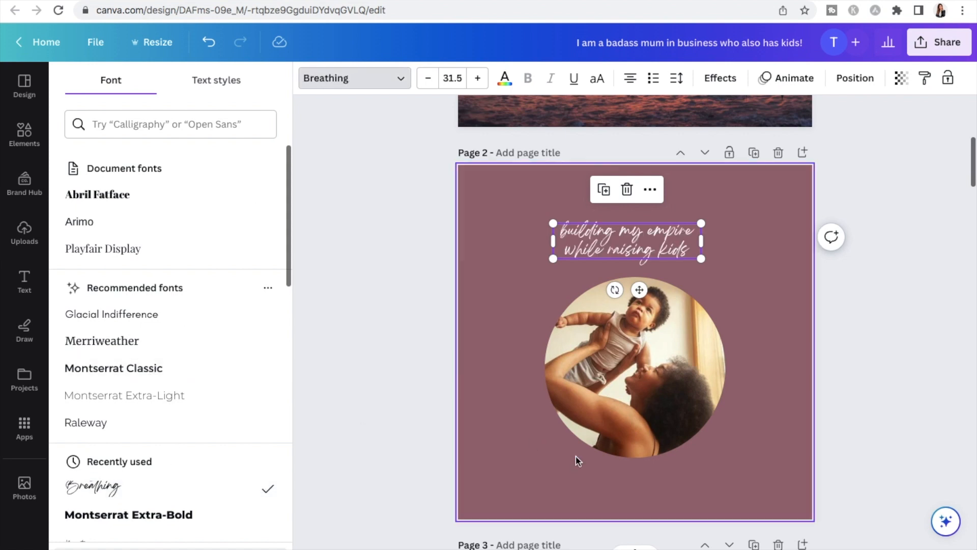
Enlarge the page 2 quote to font size 57.3 and centre it horizontally above the circular photo
{"action": "left_click_drag", "start_coordinate": [702, 258], "coordinate": [752, 270]}
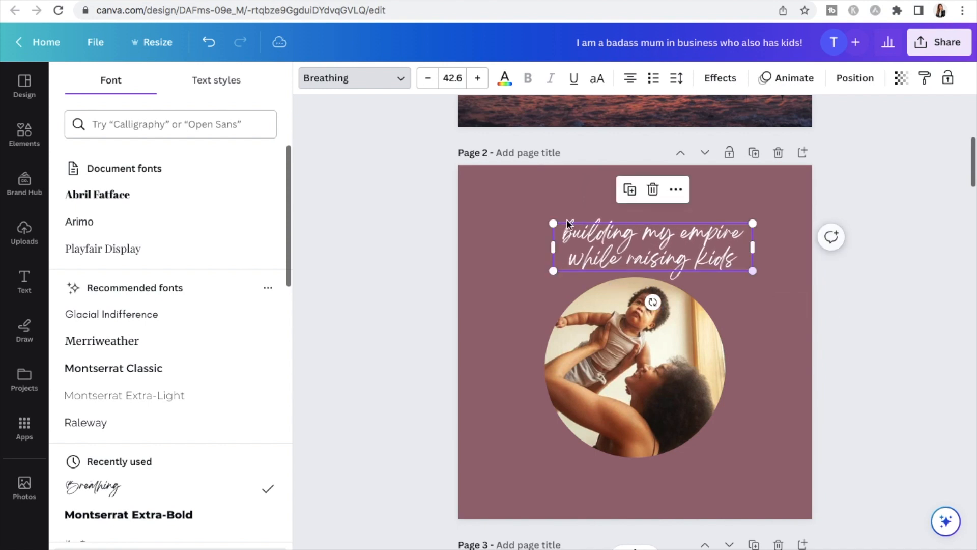
{"action": "left_click_drag", "start_coordinate": [553, 216], "coordinate": [487, 203]}
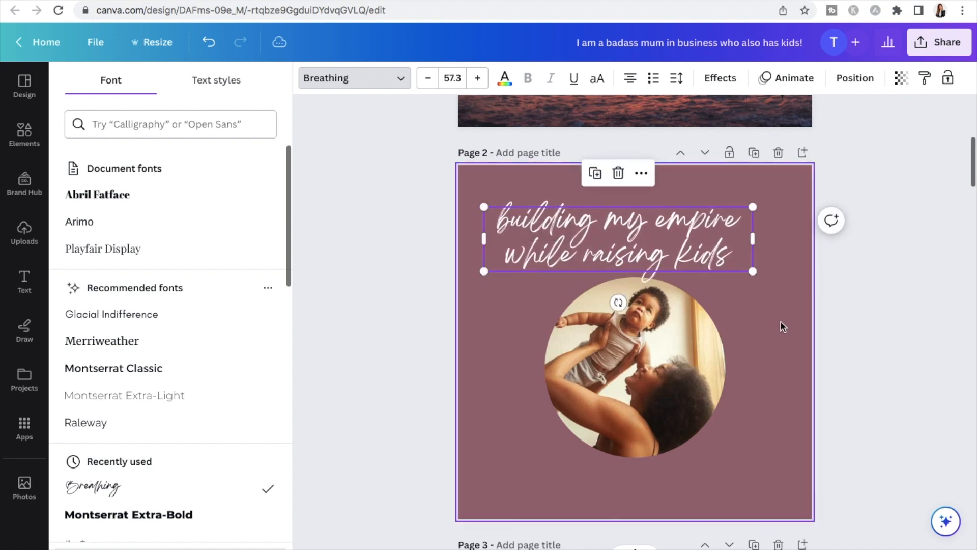
{"action": "left_click", "coordinate": [780, 322]}
{"action": "left_click_drag", "start_coordinate": [711, 238], "coordinate": [728, 231]}
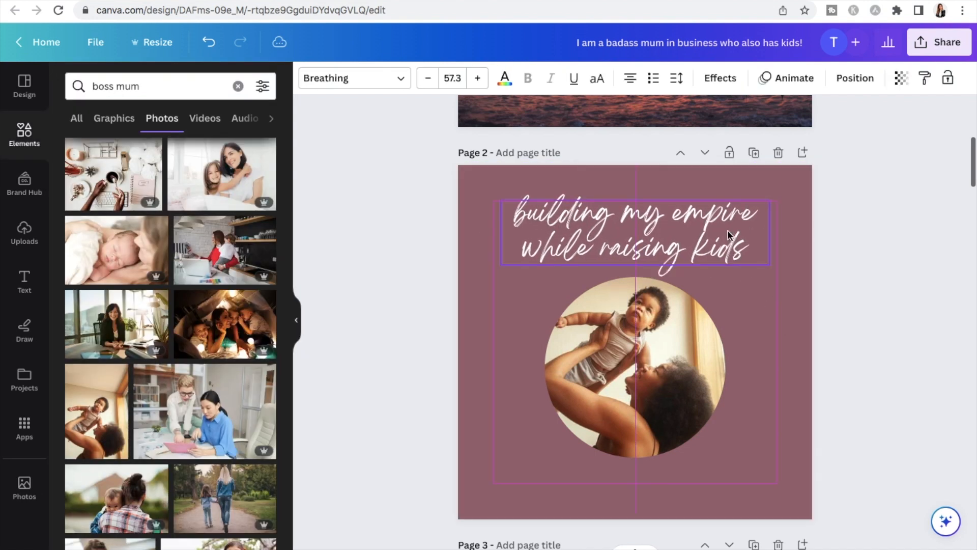
{"action": "left_click", "coordinate": [775, 361]}
Search the elements for "flowers" and show all matching graphics
{"action": "left_click", "coordinate": [28, 151]}
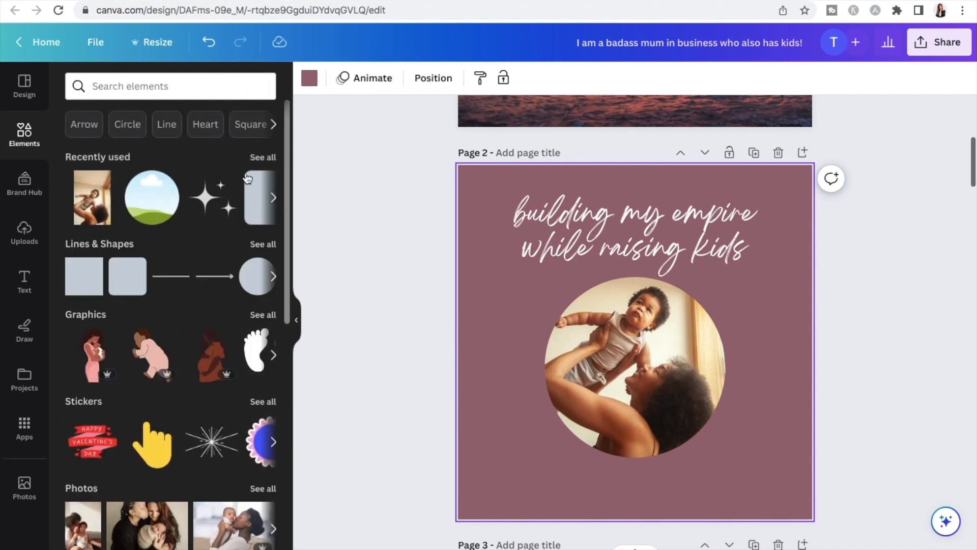
{"action": "left_click", "coordinate": [189, 87]}
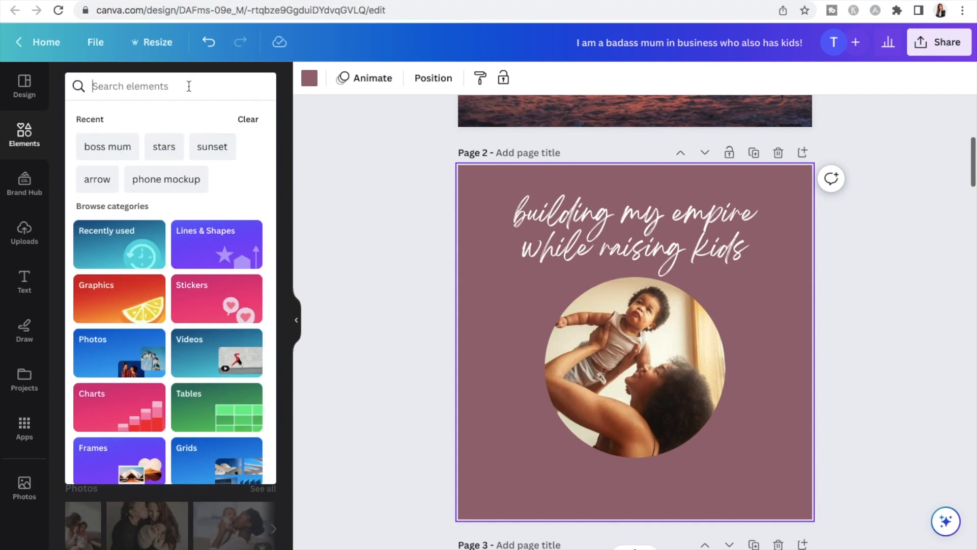
{"action": "type", "text": "flowers"}
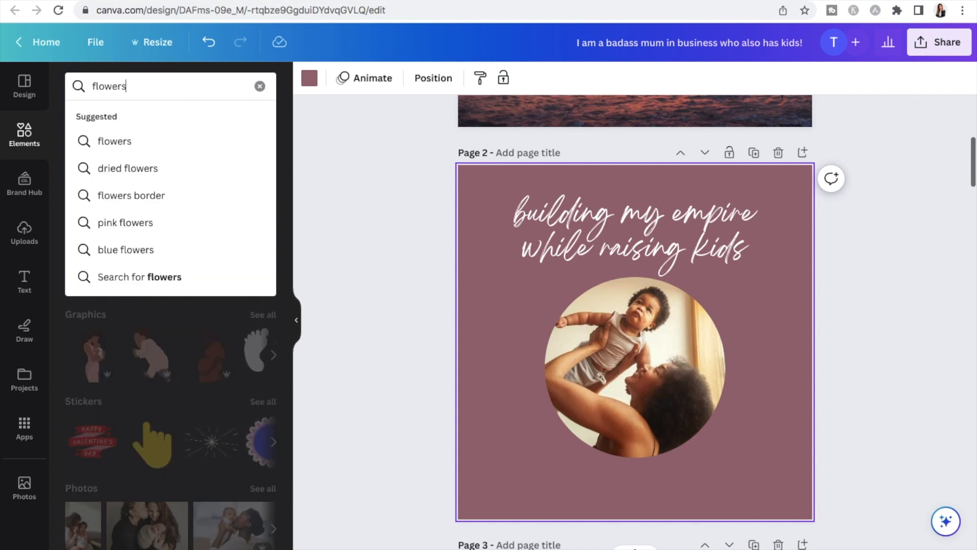
{"action": "key", "text": "Return"}
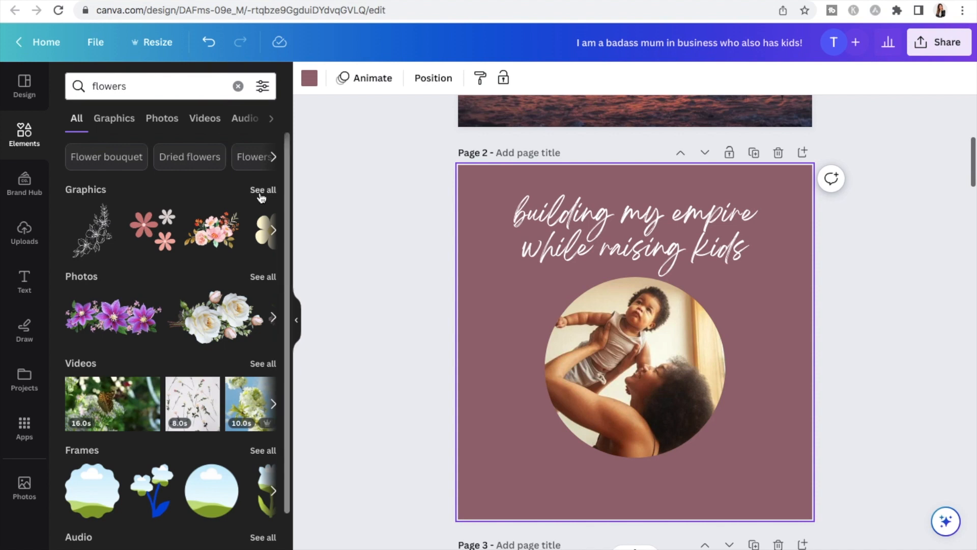
{"action": "left_click", "coordinate": [260, 195]}
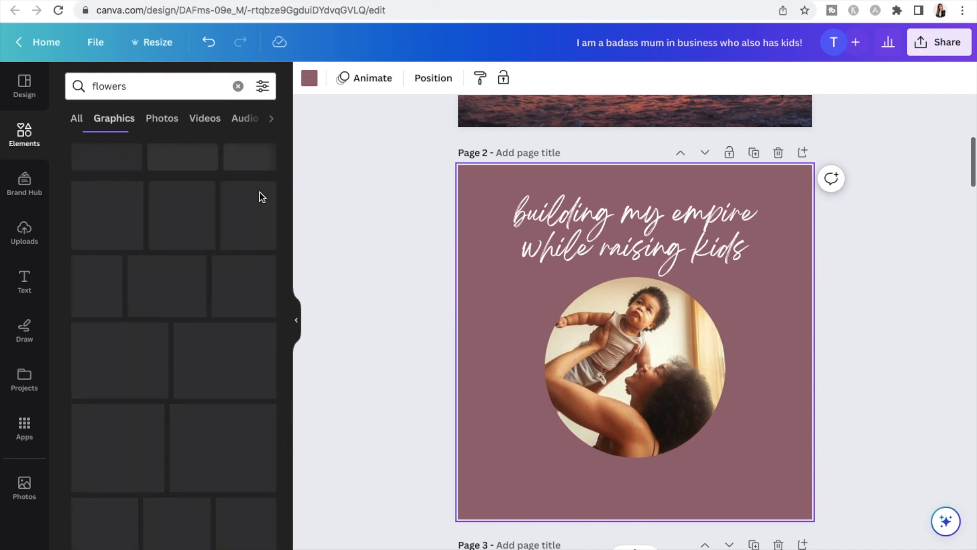
Add the line-drawn three-bloom flower graphic to page 2's lower left corner beside the circular photo and colour it white
{"action": "scroll", "coordinate": [129, 232], "scroll_direction": "down", "scroll_amount": 8}
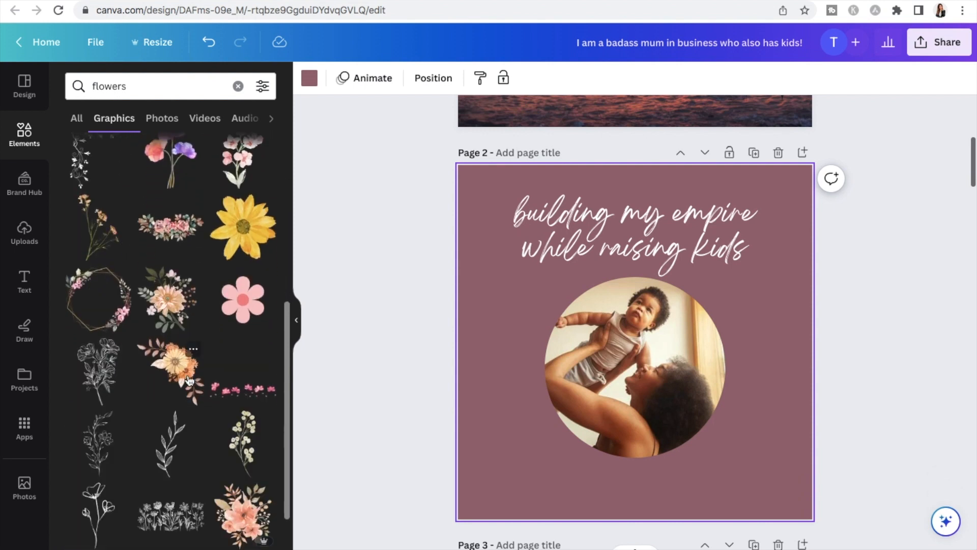
{"action": "left_click", "coordinate": [99, 511]}
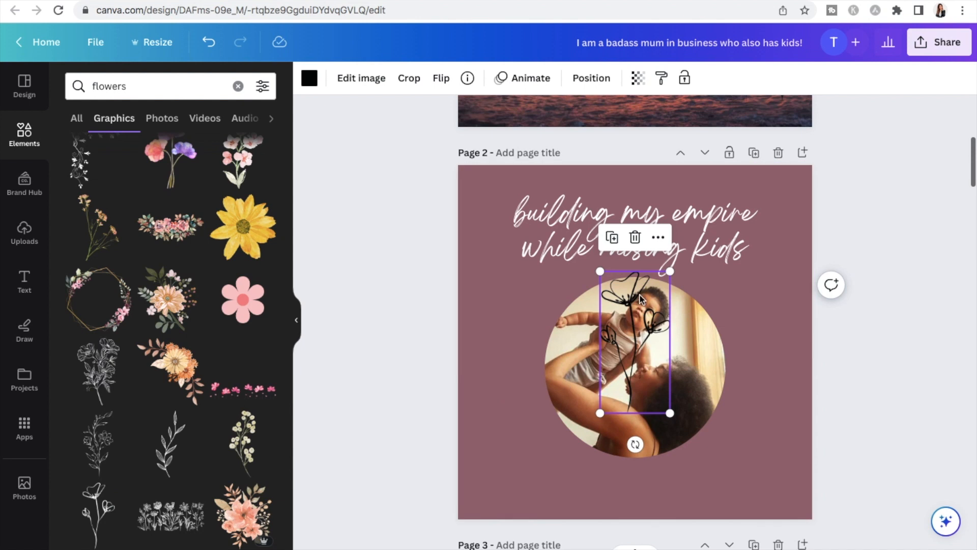
{"action": "left_click_drag", "start_coordinate": [631, 298], "coordinate": [506, 403]}
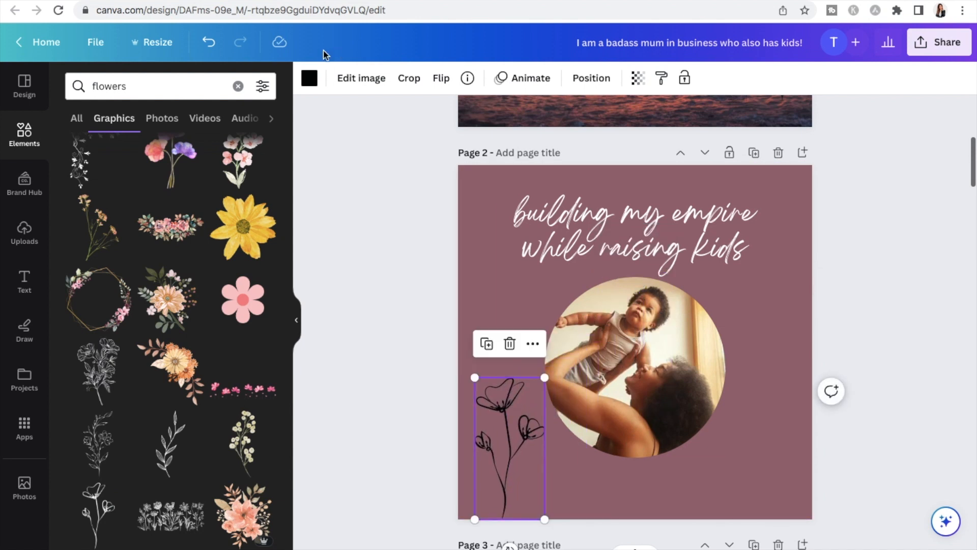
{"action": "left_click", "coordinate": [310, 87]}
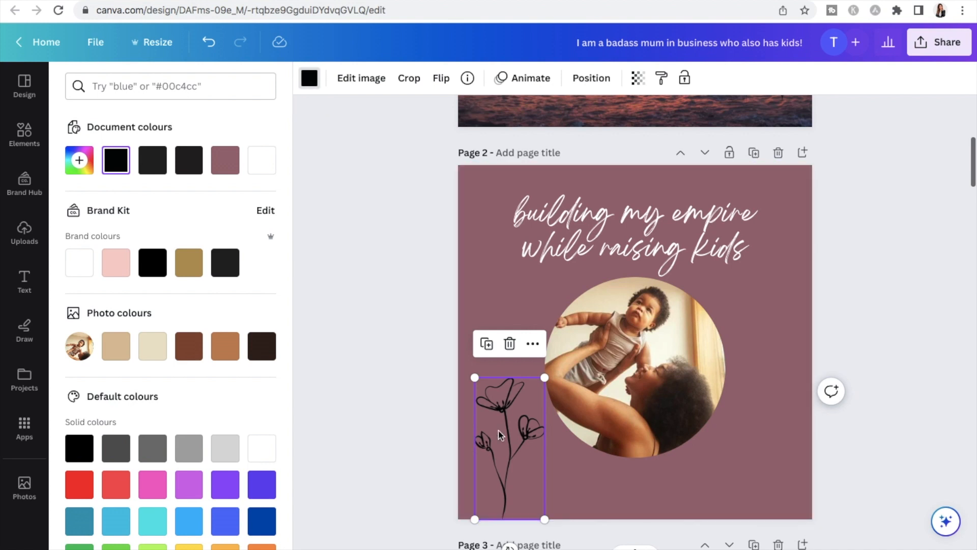
{"action": "left_click", "coordinate": [263, 161]}
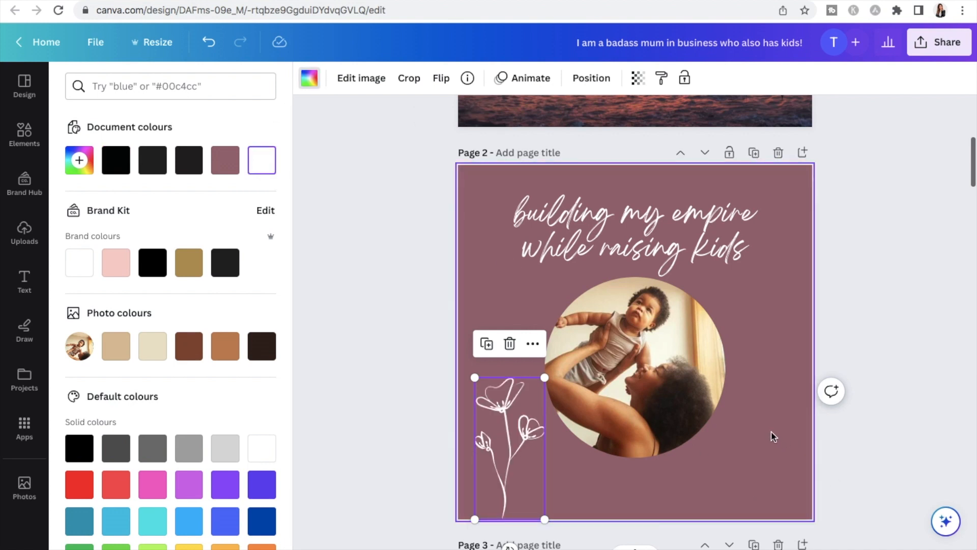
{"action": "left_click", "coordinate": [774, 436]}
Select the blank page 3 and search the elements for "laptop"
{"action": "scroll", "coordinate": [712, 422], "scroll_direction": "down", "scroll_amount": 6}
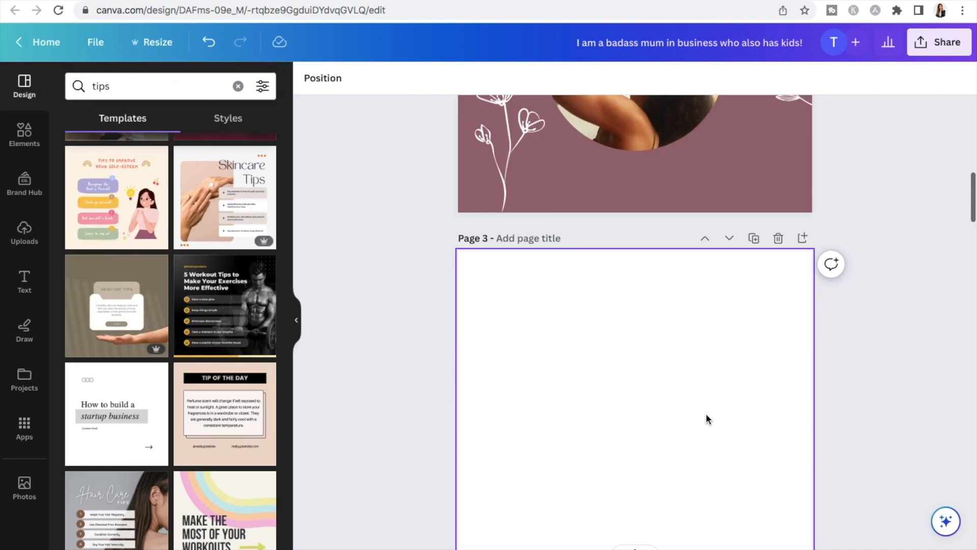
{"action": "left_click", "coordinate": [706, 418]}
{"action": "left_click", "coordinate": [238, 86]}
{"action": "left_click", "coordinate": [24, 133]}
{"action": "left_click", "coordinate": [237, 87]}
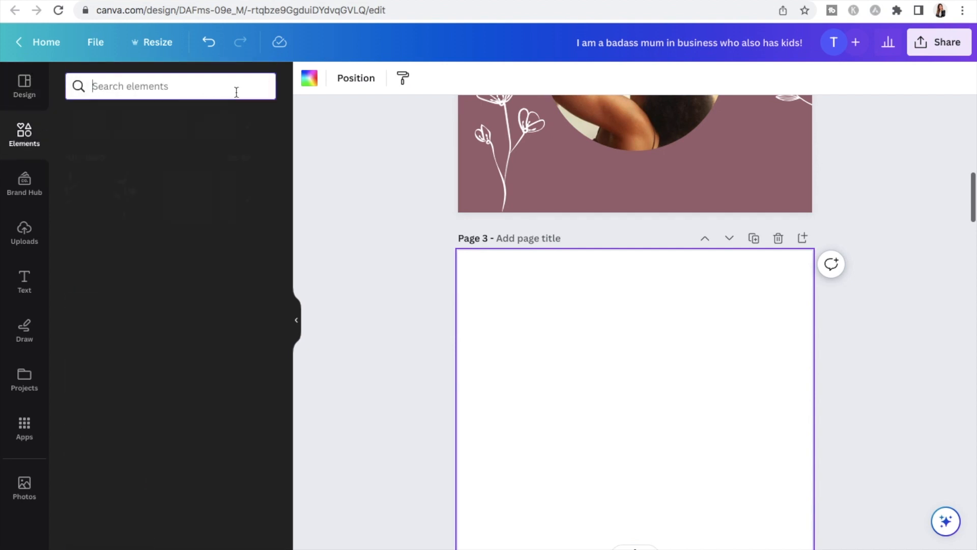
{"action": "type", "text": "bo"}
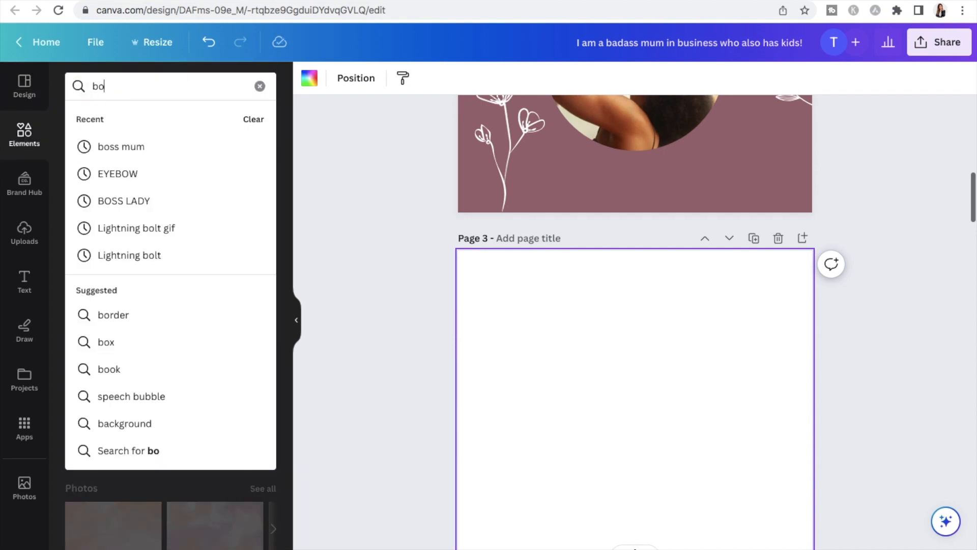
{"action": "key", "text": "BackSpace"}
{"action": "key", "text": "BackSpace"}
{"action": "type", "text": "laptop"}
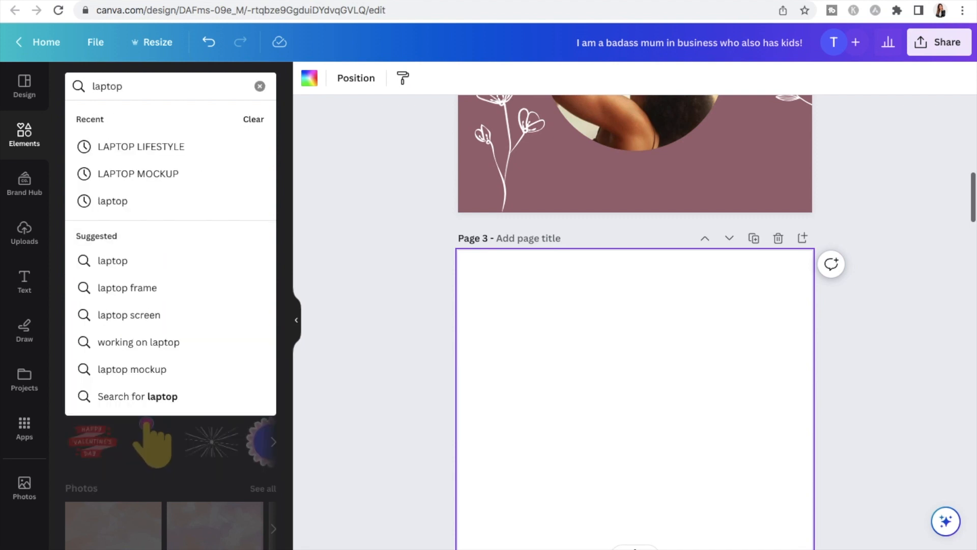
{"action": "key", "text": "Return"}
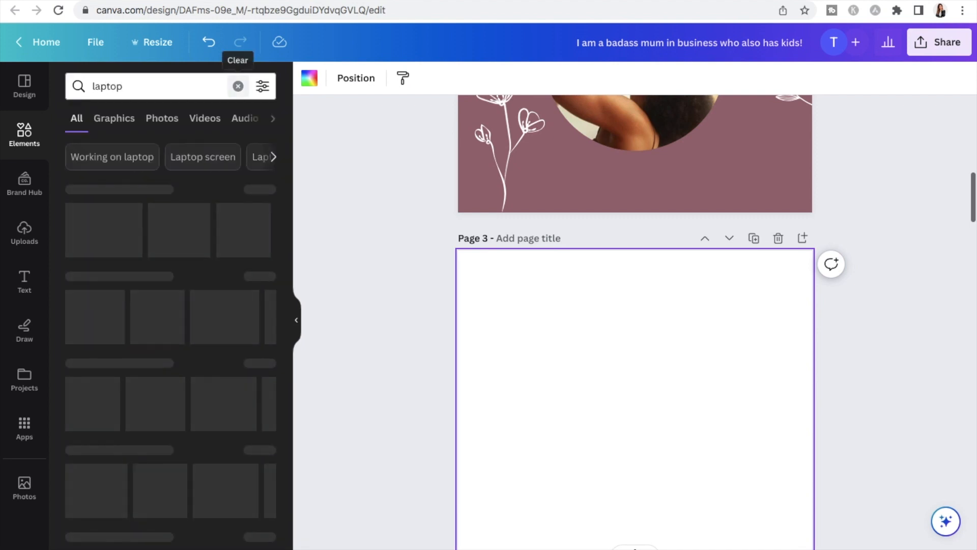
Extend the elements search to "laptop lifetsyle" and show all matching photos
{"action": "left_click", "coordinate": [154, 86]}
{"action": "type", "text": "lifetsyle"}
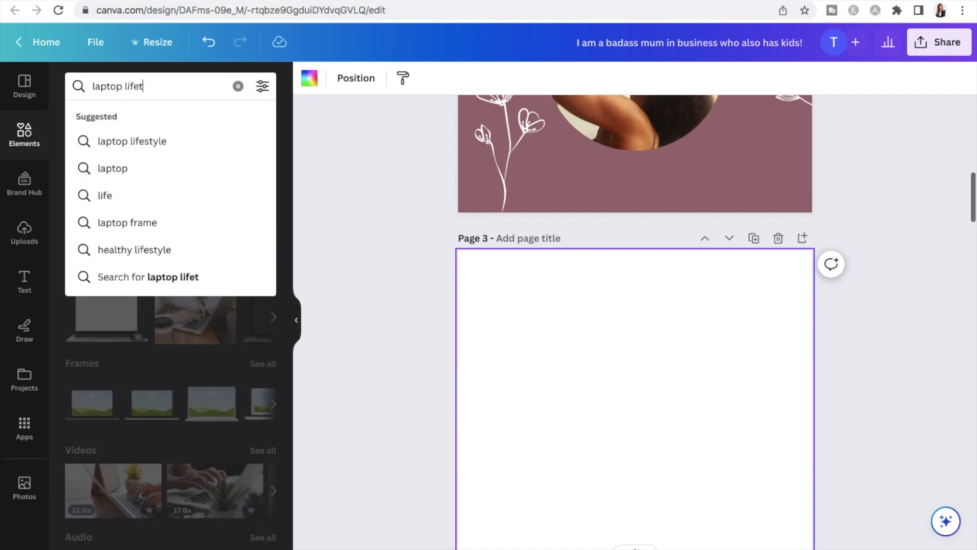
{"action": "key", "text": "Return"}
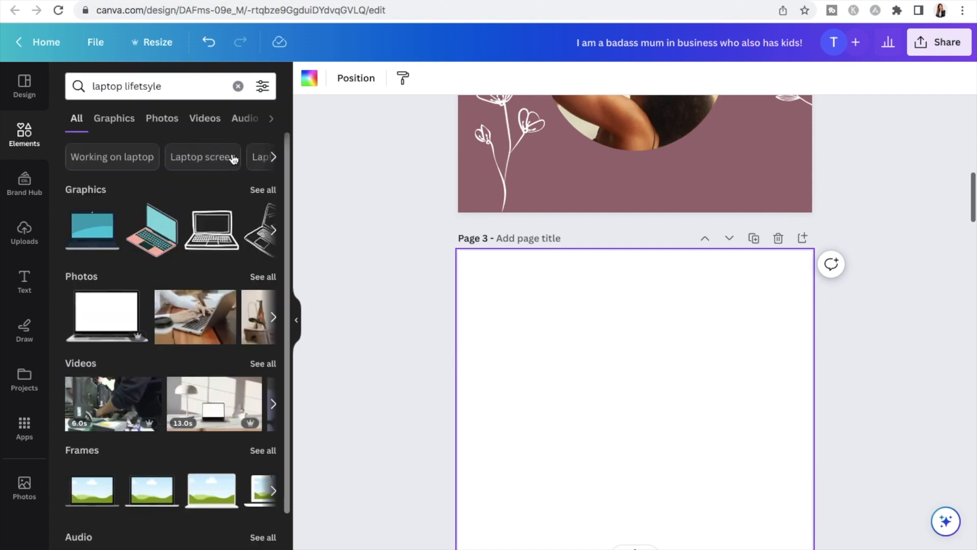
{"action": "left_click", "coordinate": [268, 280]}
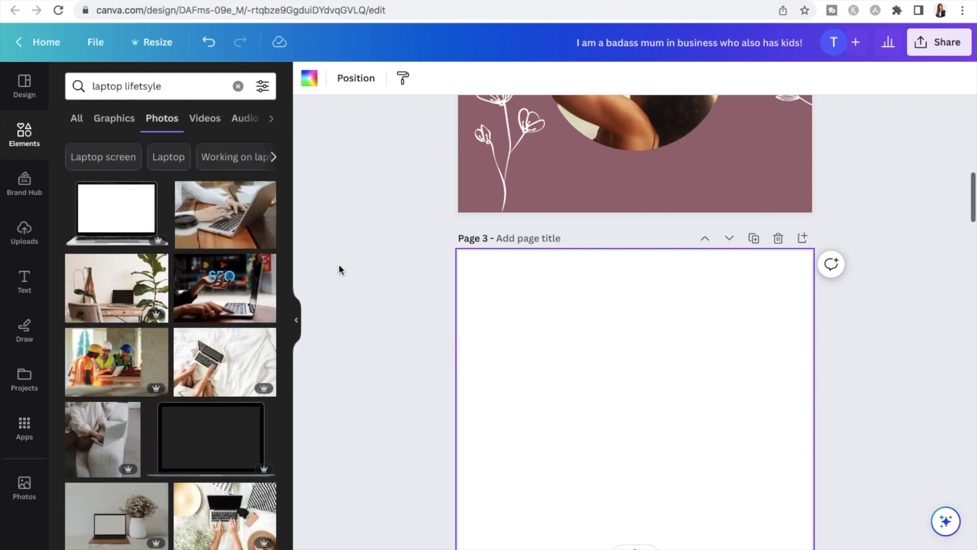
Add the photo of hands typing on a laptop beside a coffee cup and set it as page 3's background
{"action": "left_click", "coordinate": [235, 234]}
{"action": "scroll", "coordinate": [743, 283], "scroll_direction": "down", "scroll_amount": 2}
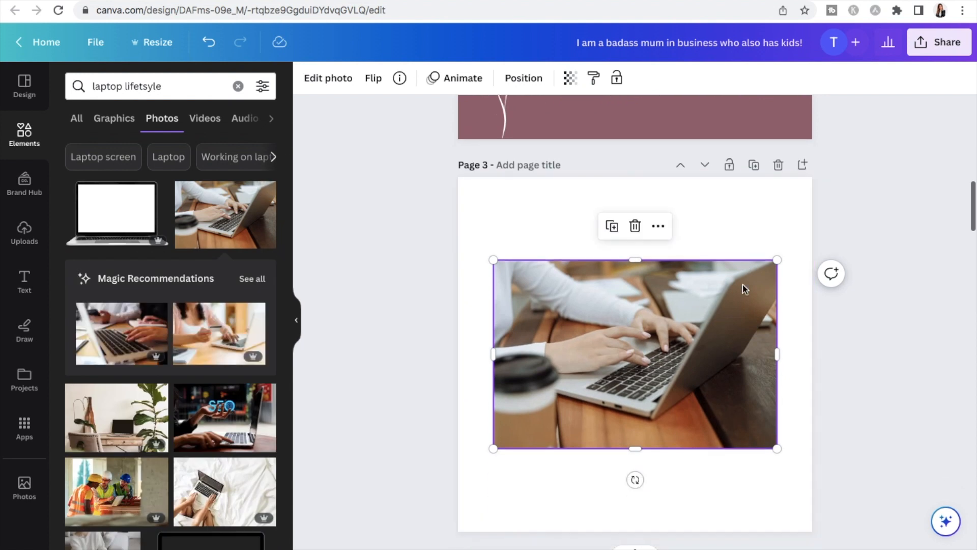
{"action": "left_click", "coordinate": [658, 226]}
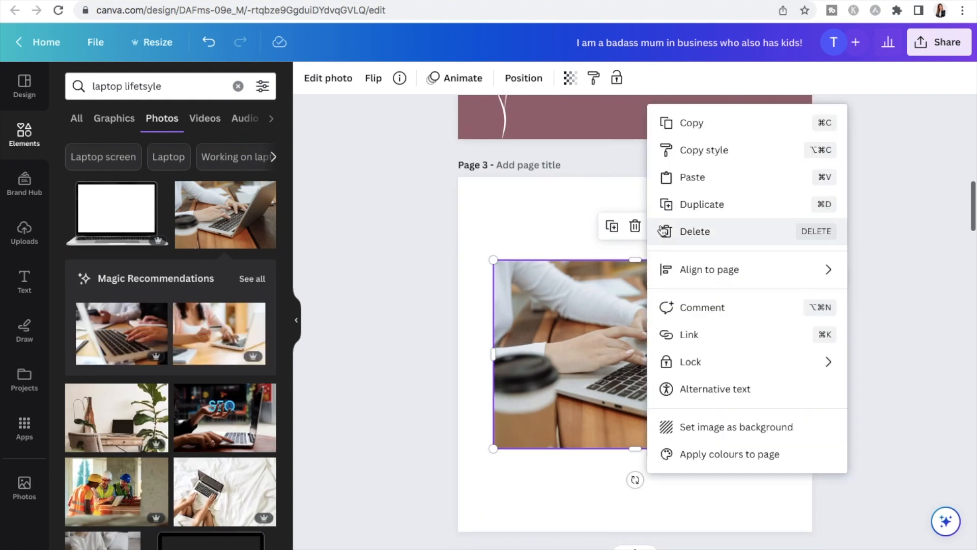
{"action": "left_click", "coordinate": [702, 430]}
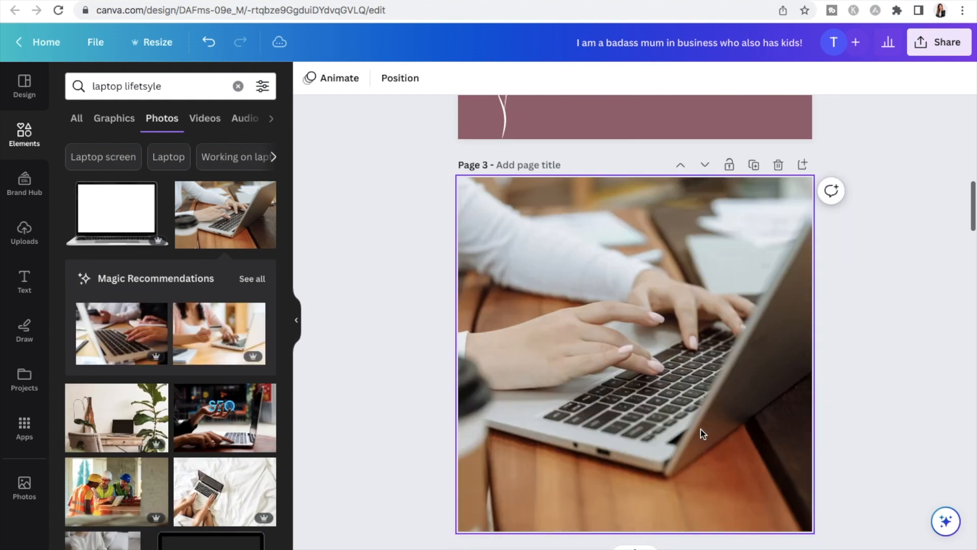
Set the transparency of page 3's laptop background photo to 70
{"action": "left_click", "coordinate": [707, 326]}
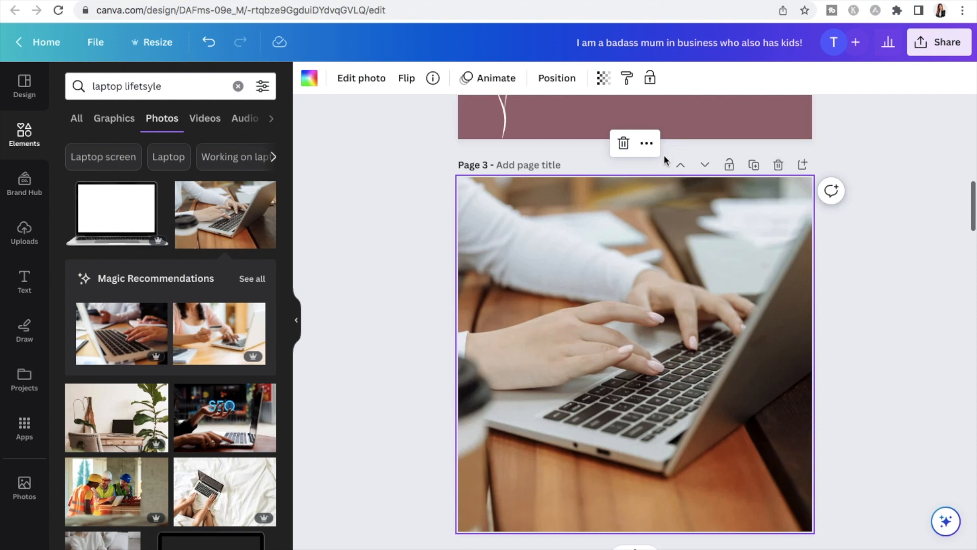
{"action": "left_click", "coordinate": [604, 81]}
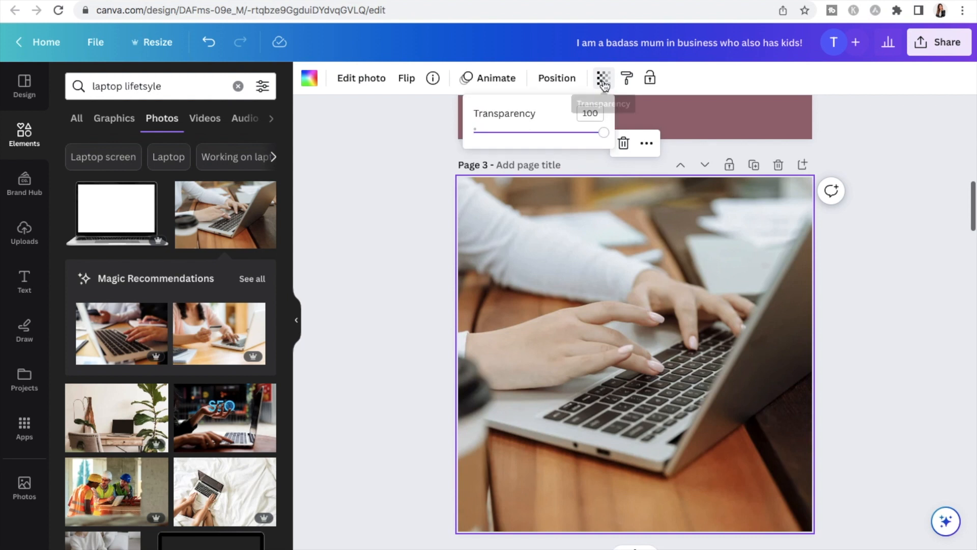
{"action": "left_click_drag", "start_coordinate": [605, 136], "coordinate": [566, 135]}
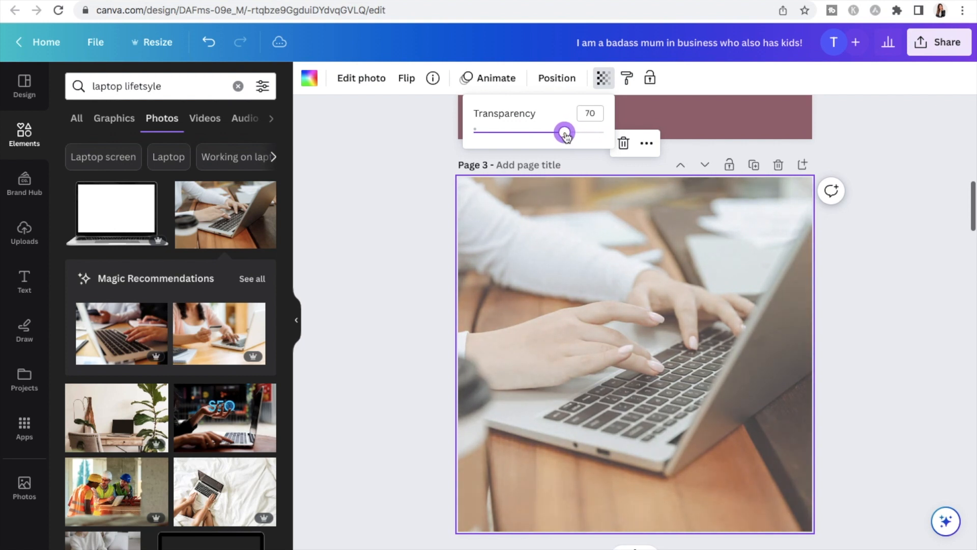
{"action": "left_click", "coordinate": [874, 306]}
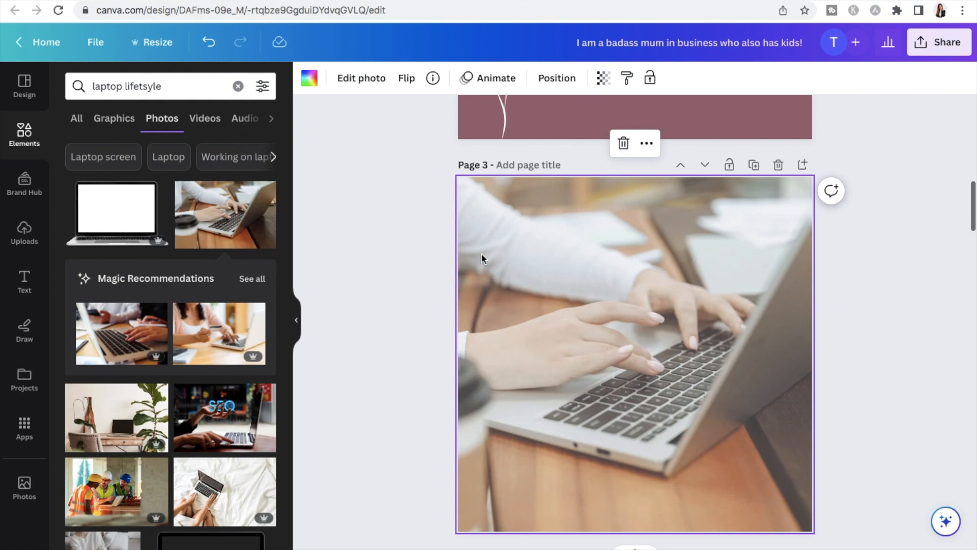
Add the heading "Mum Boss Tips" at font size 75.1 in the upper part of page 3
{"action": "left_click", "coordinate": [31, 279]}
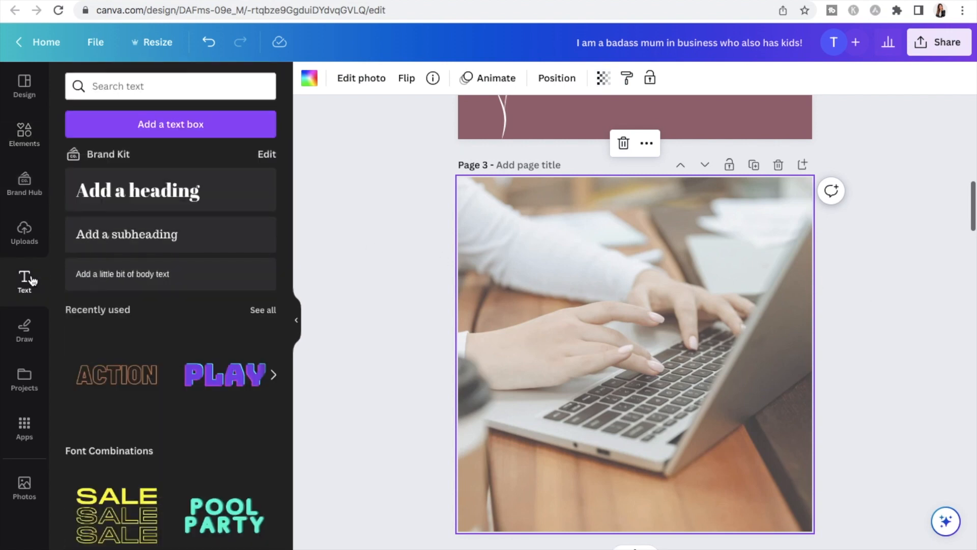
{"action": "left_click", "coordinate": [116, 204]}
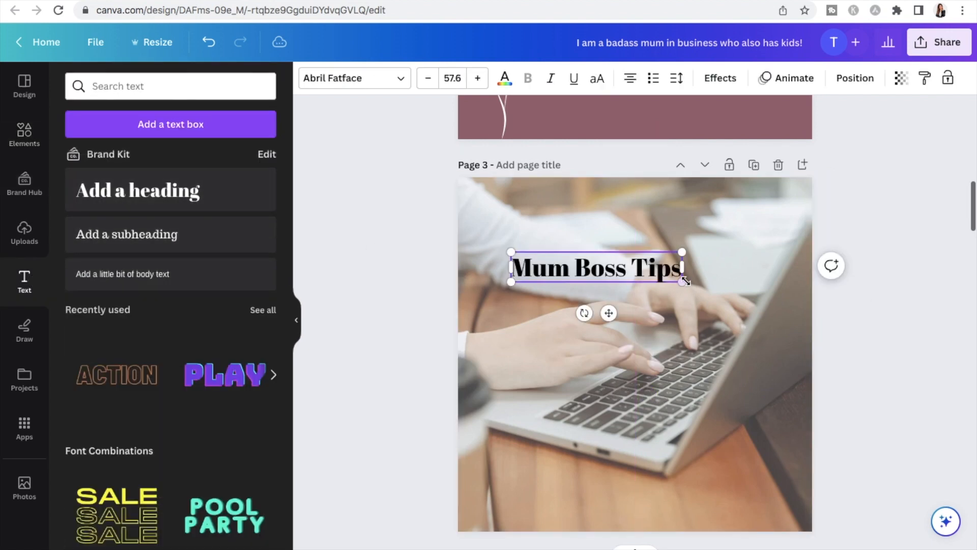
{"action": "left_click_drag", "start_coordinate": [685, 281], "coordinate": [735, 293]}
{"action": "left_click_drag", "start_coordinate": [638, 309], "coordinate": [642, 282]}
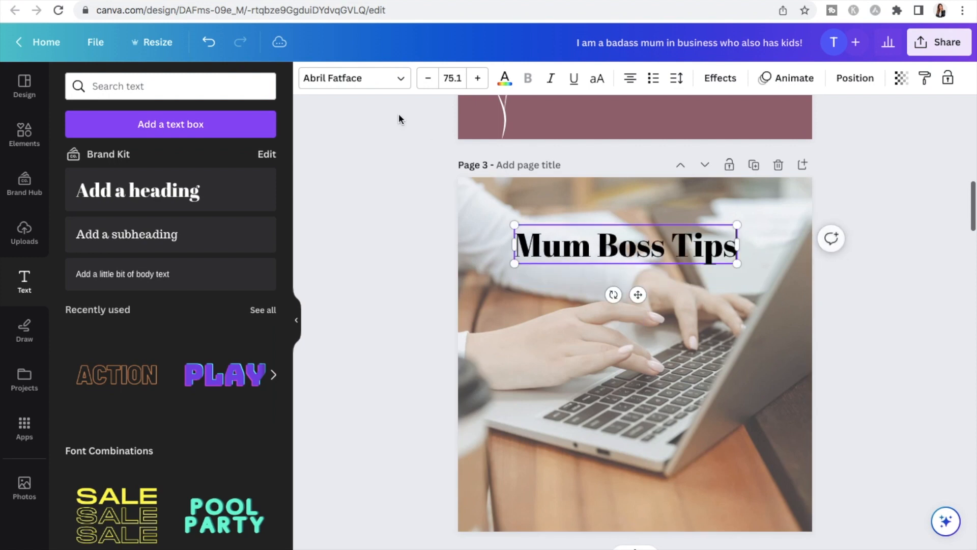
Set the font of the "Mum Boss Tips" heading to Montserrat Extra-Bold
{"action": "left_click", "coordinate": [401, 80]}
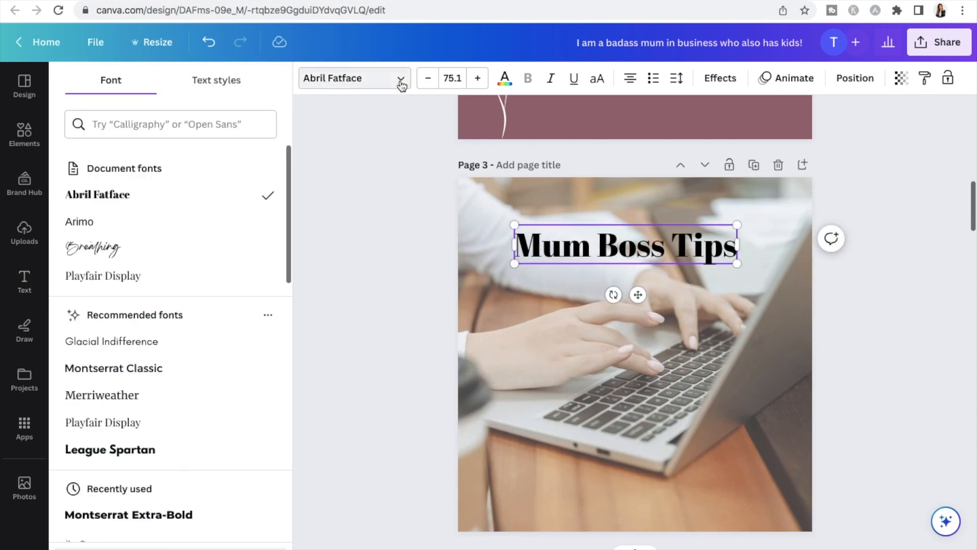
{"action": "scroll", "coordinate": [155, 233], "scroll_direction": "down", "scroll_amount": 2}
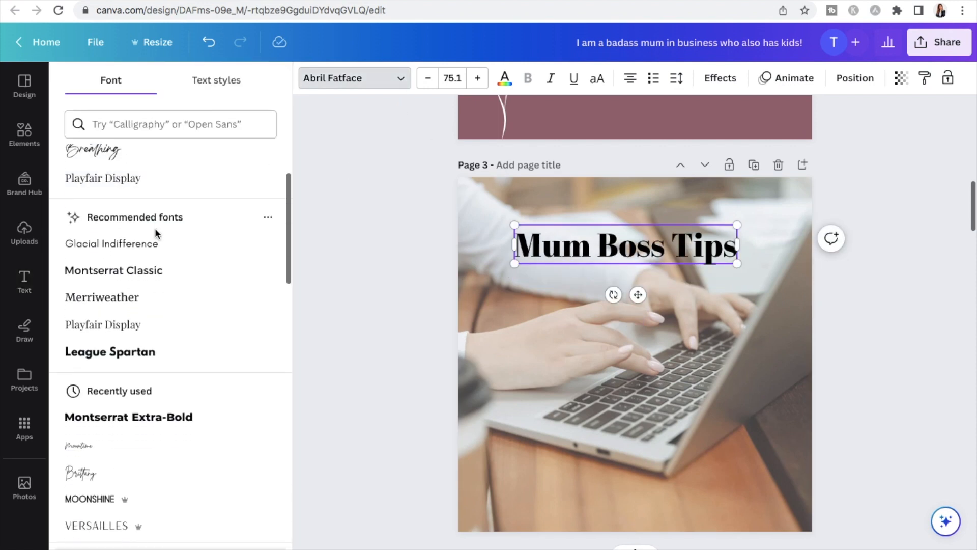
{"action": "left_click", "coordinate": [134, 418]}
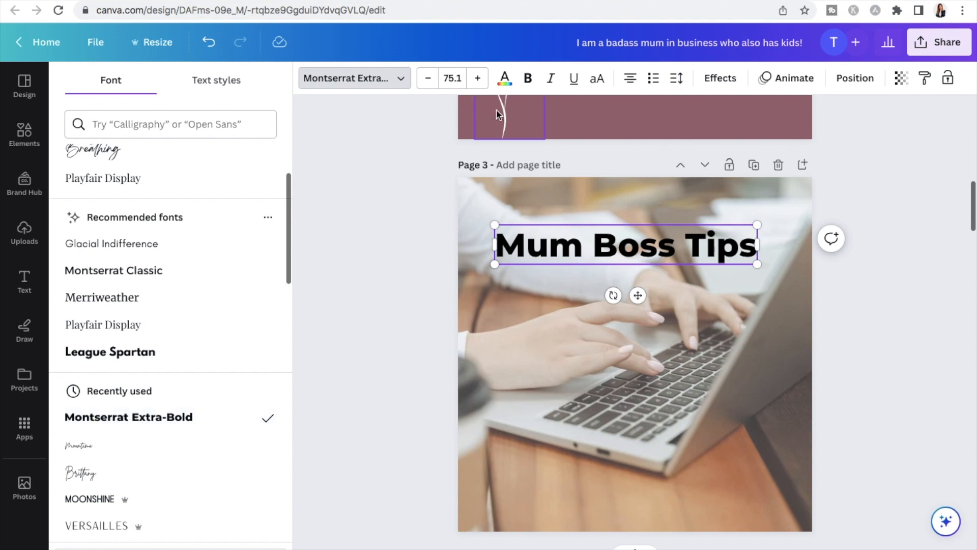
Colour the "Mum Boss Tips" heading white and move it slightly down towards the horizontal centre of the page
{"action": "left_click", "coordinate": [505, 79]}
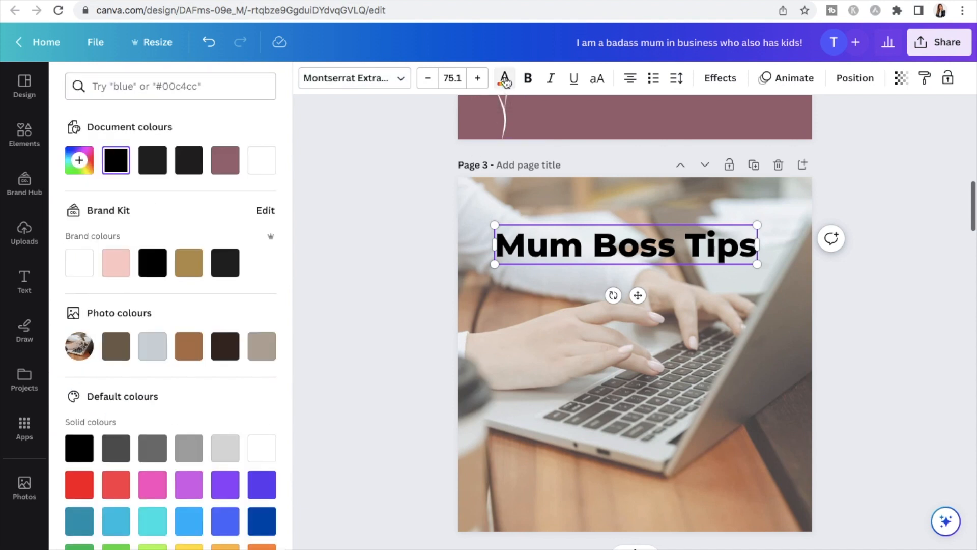
{"action": "left_click", "coordinate": [77, 262]}
{"action": "triple_click", "coordinate": [534, 248]}
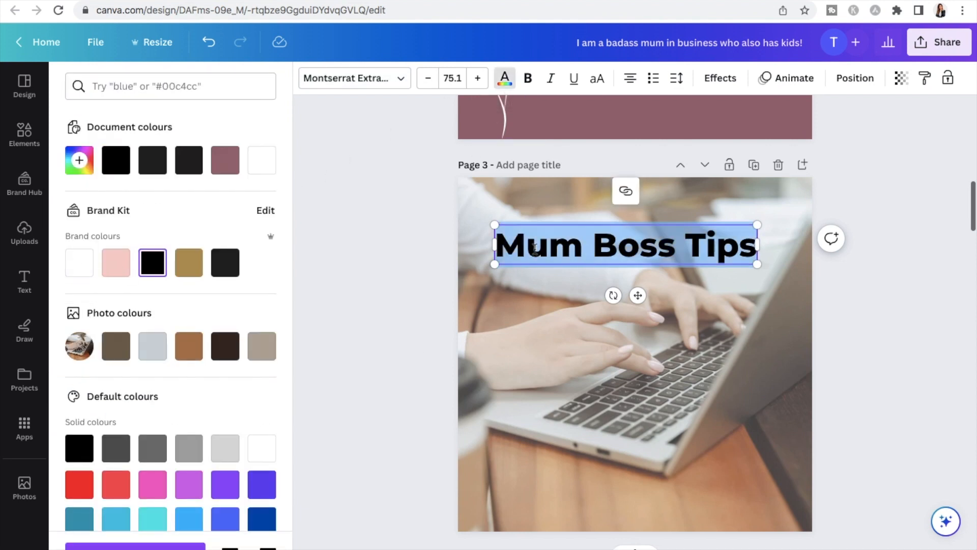
{"action": "left_click", "coordinate": [90, 265]}
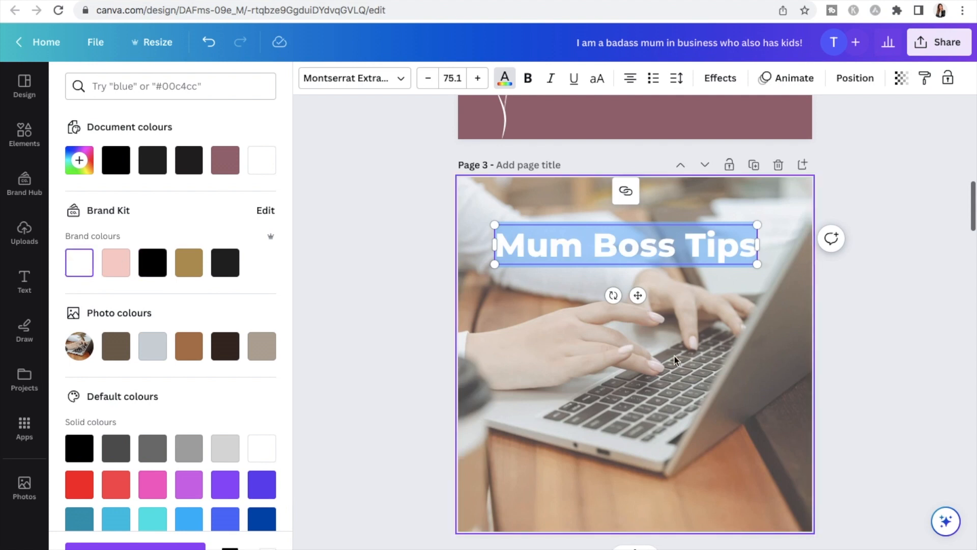
{"action": "double_click", "coordinate": [674, 357]}
{"action": "left_click", "coordinate": [228, 545]}
{"action": "left_click", "coordinate": [863, 386]}
{"action": "left_click_drag", "start_coordinate": [718, 246], "coordinate": [722, 255]}
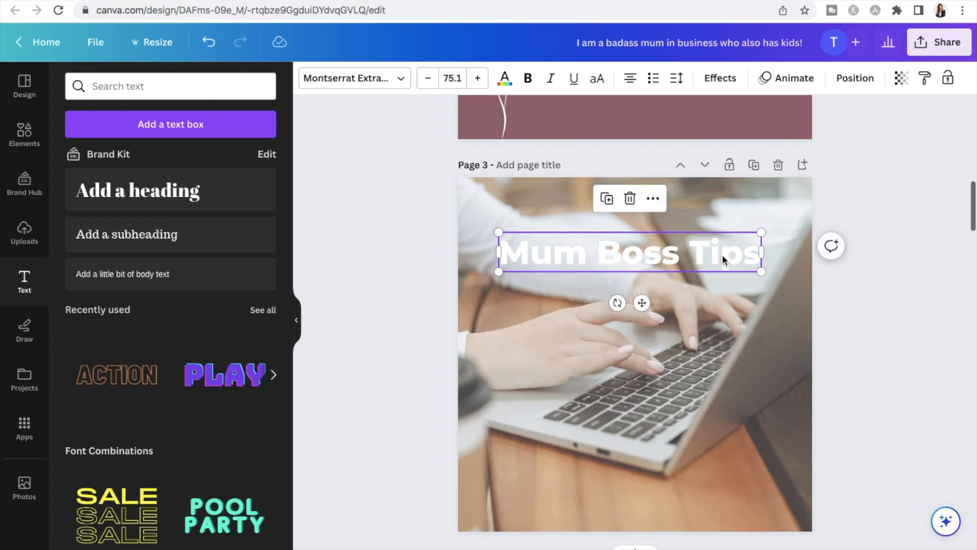
Apply the Outline effect to the "Mum Boss Tips" heading with a near-black outline colour
{"action": "left_click", "coordinate": [729, 83]}
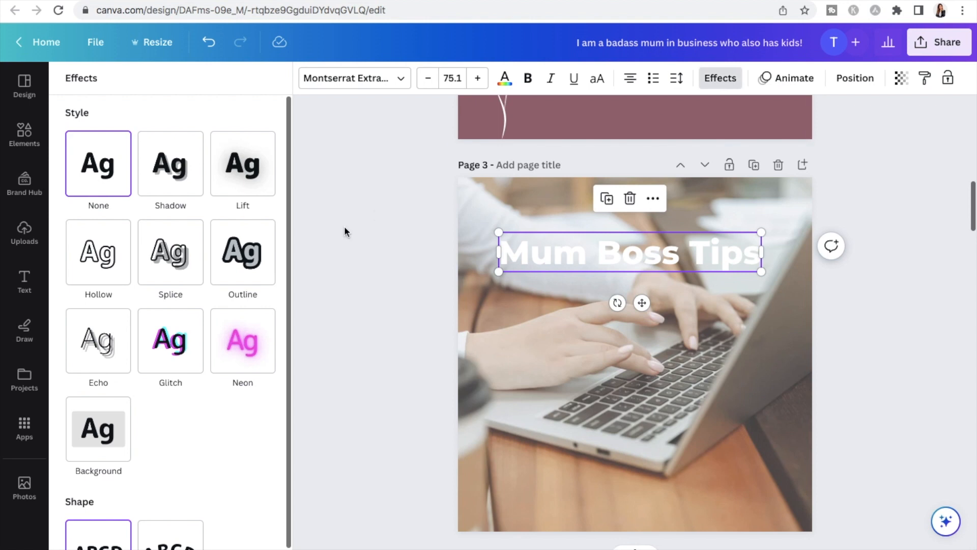
{"action": "left_click", "coordinate": [245, 250]}
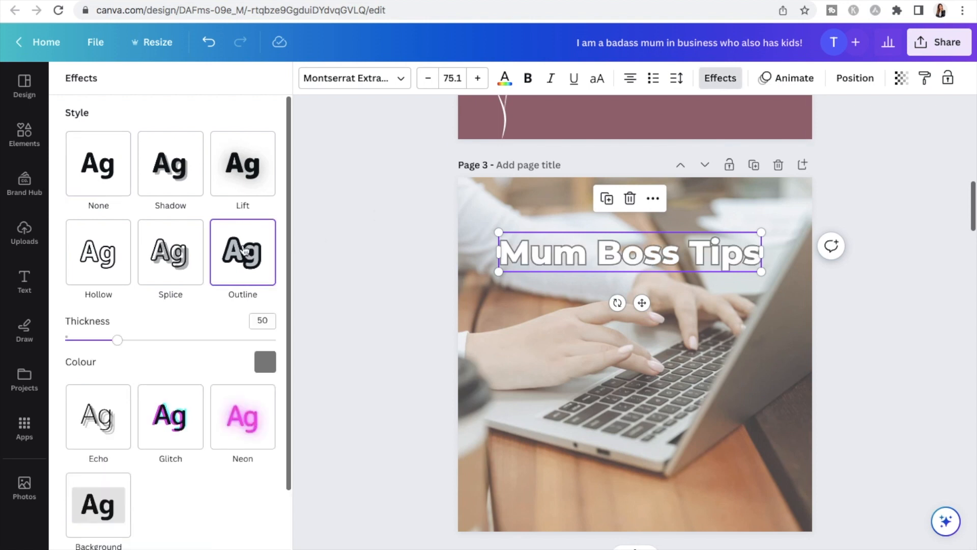
{"action": "left_click", "coordinate": [265, 361]}
{"action": "left_click", "coordinate": [121, 189]}
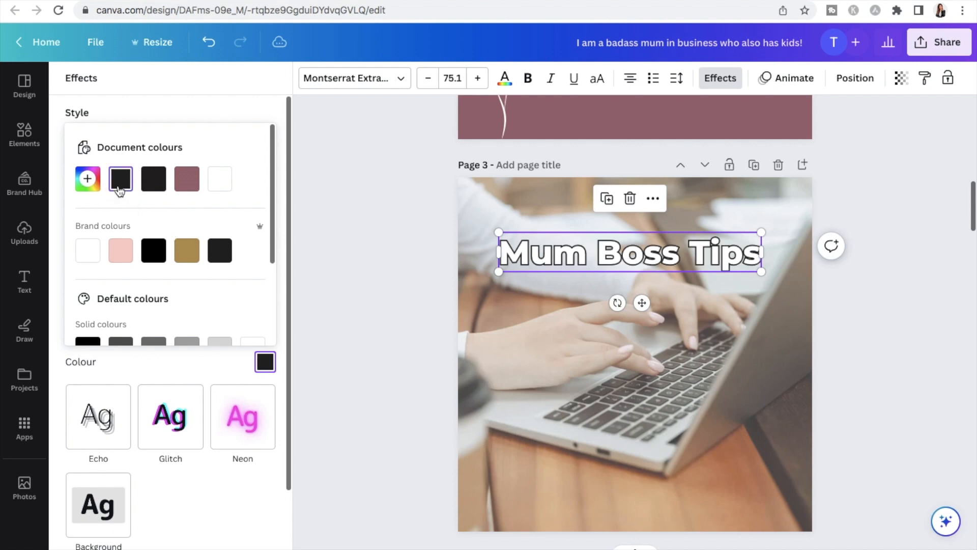
Add a rounded square shape to page 3 and reshape it into a wide, low bar centred below the "Mum Boss Tips" heading
{"action": "left_click", "coordinate": [30, 279]}
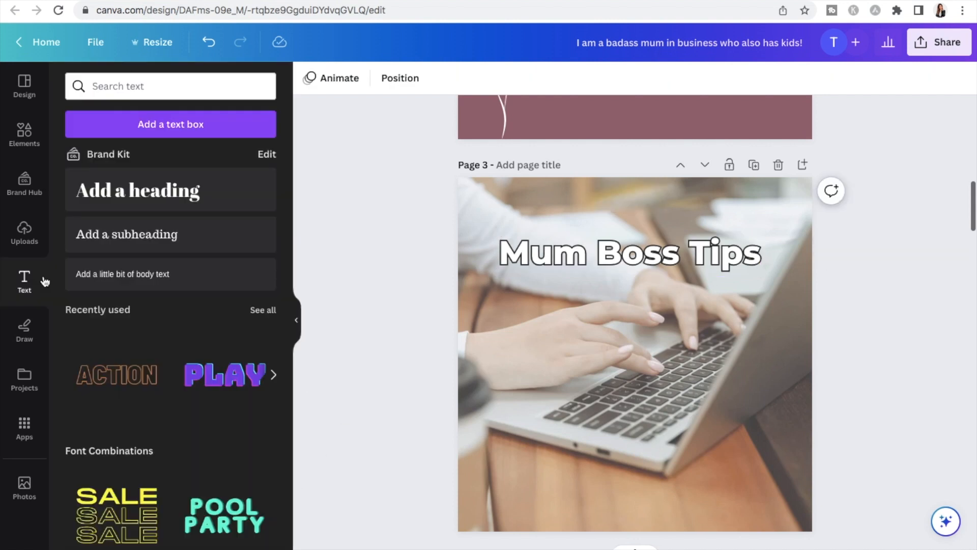
{"action": "left_click", "coordinate": [25, 135]}
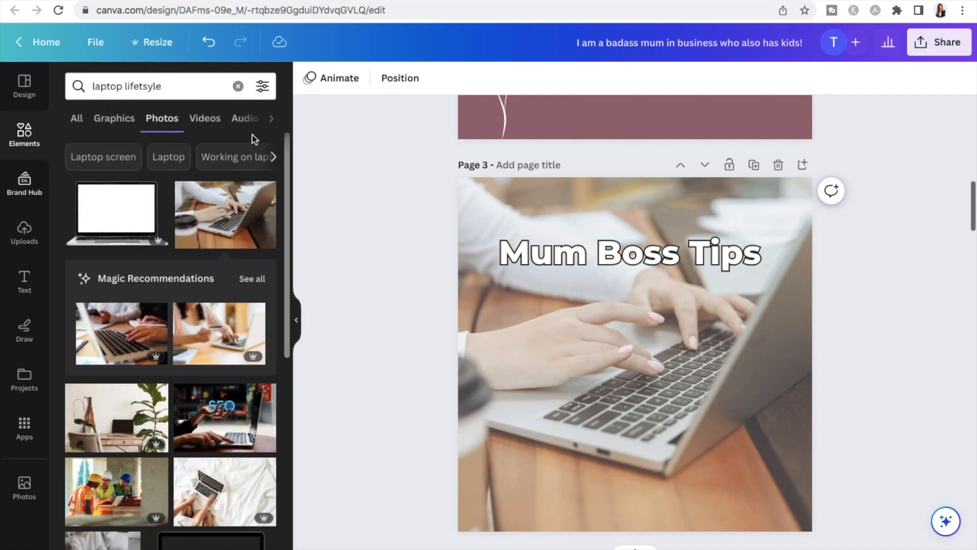
{"action": "left_click", "coordinate": [239, 88]}
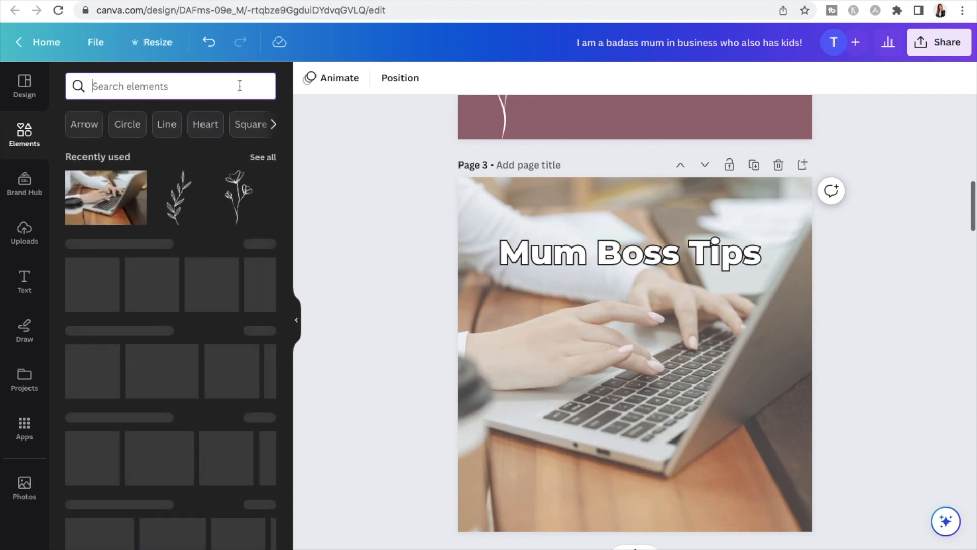
{"action": "scroll", "coordinate": [129, 230], "scroll_direction": "down", "scroll_amount": 1}
{"action": "left_click", "coordinate": [128, 231]}
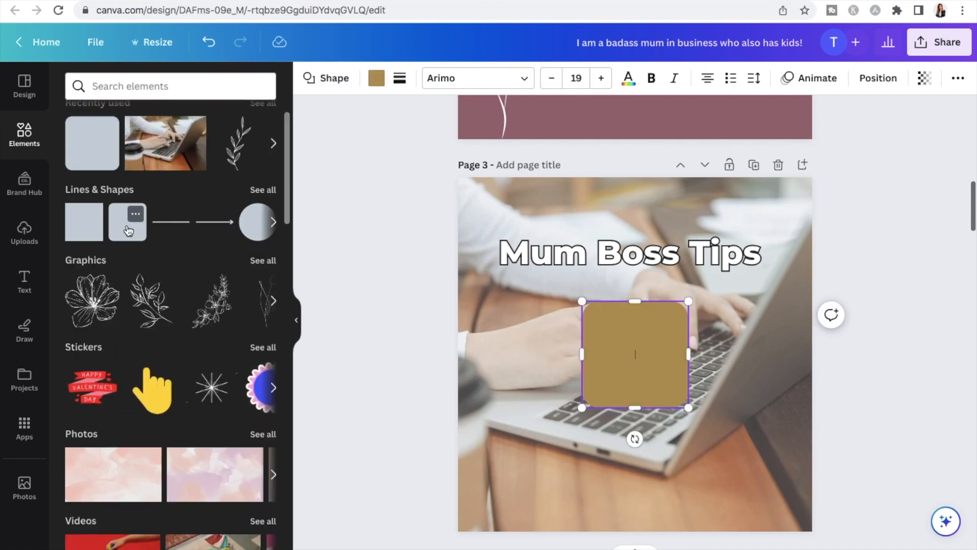
{"action": "left_click_drag", "start_coordinate": [639, 303], "coordinate": [784, 386]}
{"action": "left_click", "coordinate": [709, 316]}
{"action": "left_click_drag", "start_coordinate": [696, 367], "coordinate": [649, 329]}
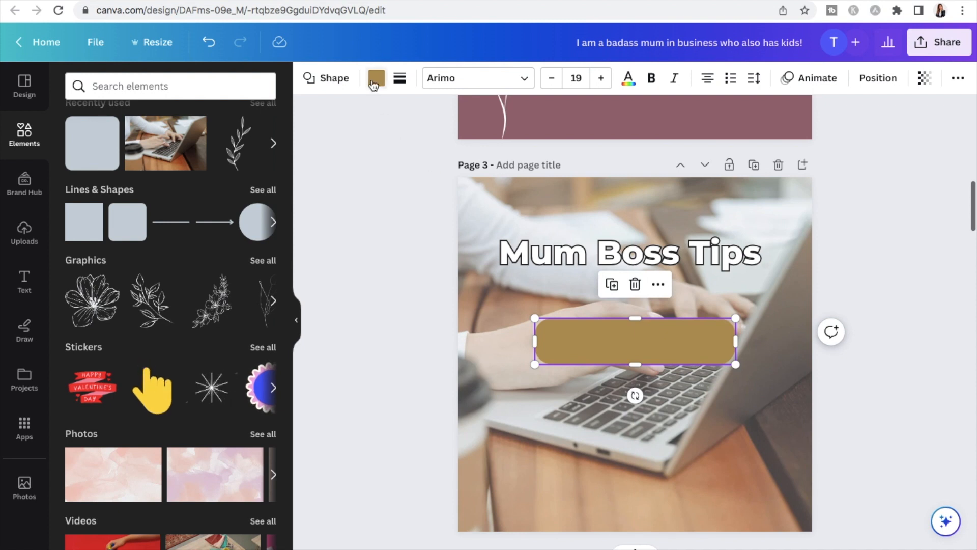
Fill the rounded bar on page 3 with white
{"action": "left_click", "coordinate": [376, 78]}
{"action": "left_click", "coordinate": [116, 197]}
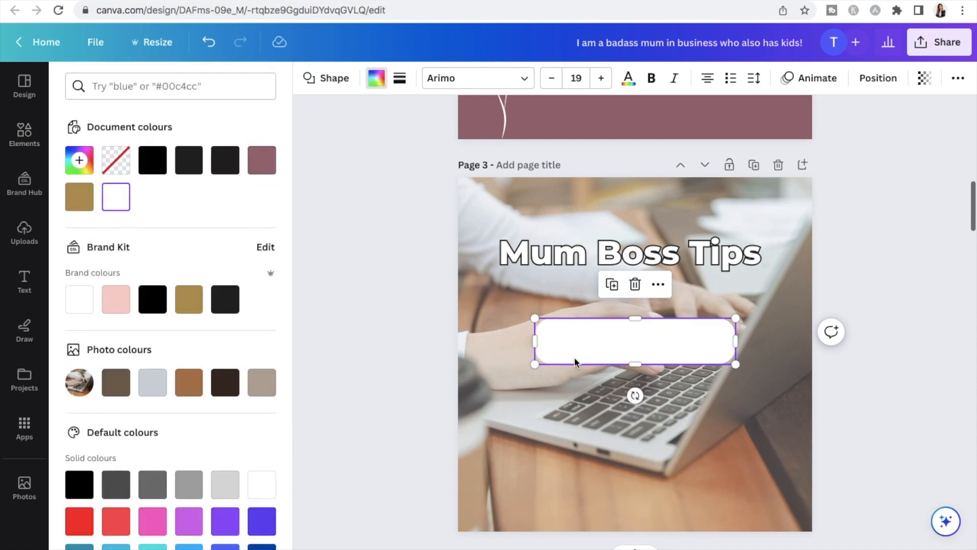
{"action": "left_click", "coordinate": [692, 404]}
Duplicate the white rounded bar twice to make a column of three evenly spaced bars
{"action": "left_click", "coordinate": [682, 345]}
{"action": "left_click", "coordinate": [614, 285]}
{"action": "left_click_drag", "start_coordinate": [621, 352], "coordinate": [615, 405]}
{"action": "left_click", "coordinate": [611, 344]}
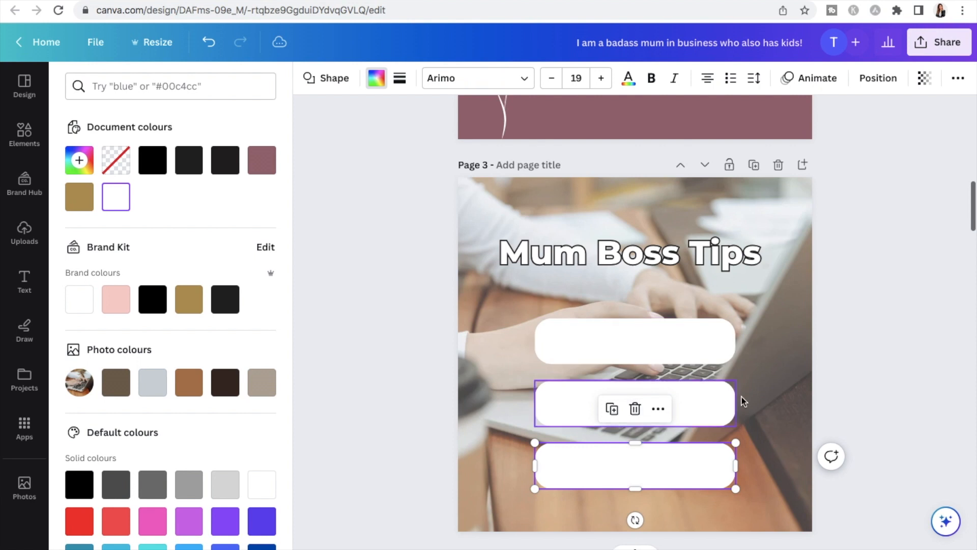
Move the three white bars together up the page, closer to the "Mum Boss Tips" heading
{"action": "left_click", "coordinate": [497, 306]}
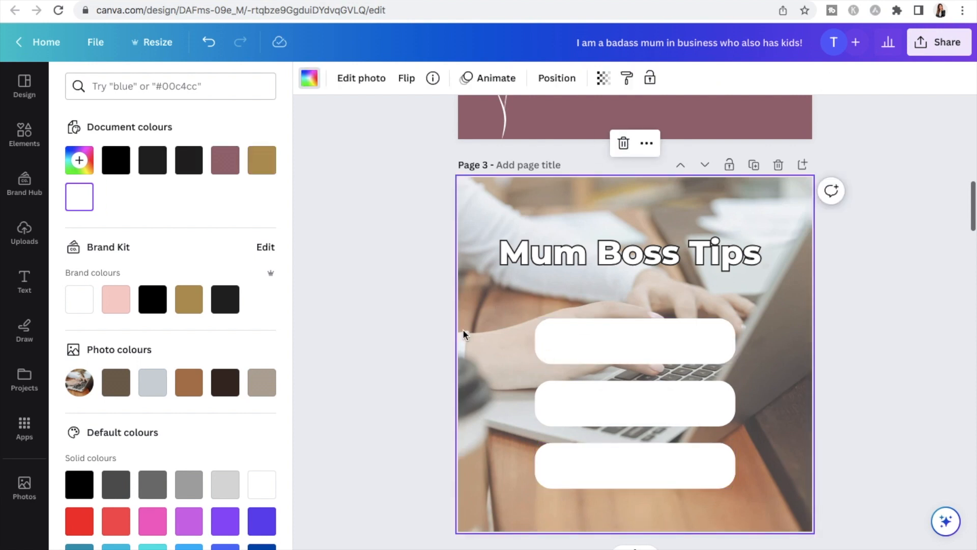
{"action": "left_click_drag", "start_coordinate": [513, 310], "coordinate": [756, 505]}
{"action": "left_click_drag", "start_coordinate": [710, 449], "coordinate": [709, 445]}
{"action": "left_click", "coordinate": [770, 494]}
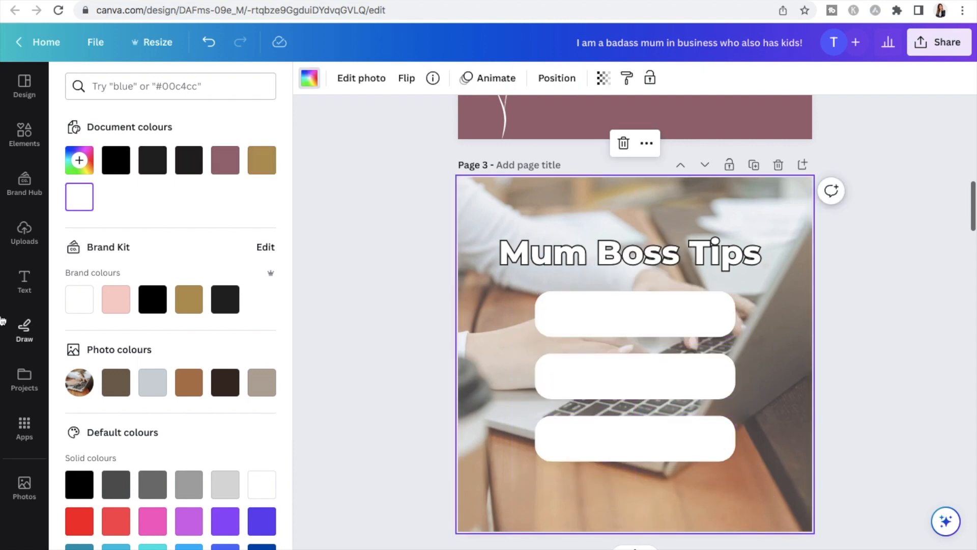
Add the heading text "Nourish Yourself Well" centred on the uppermost white bar
{"action": "left_click", "coordinate": [31, 289]}
{"action": "left_click", "coordinate": [132, 192]}
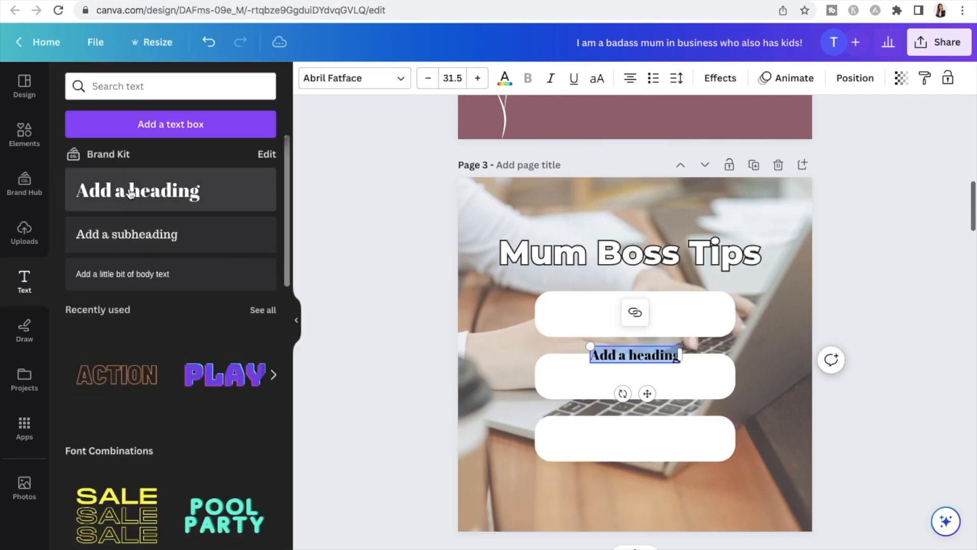
{"action": "left_click_drag", "start_coordinate": [646, 393], "coordinate": [646, 359]}
{"action": "triple_click", "coordinate": [659, 317]}
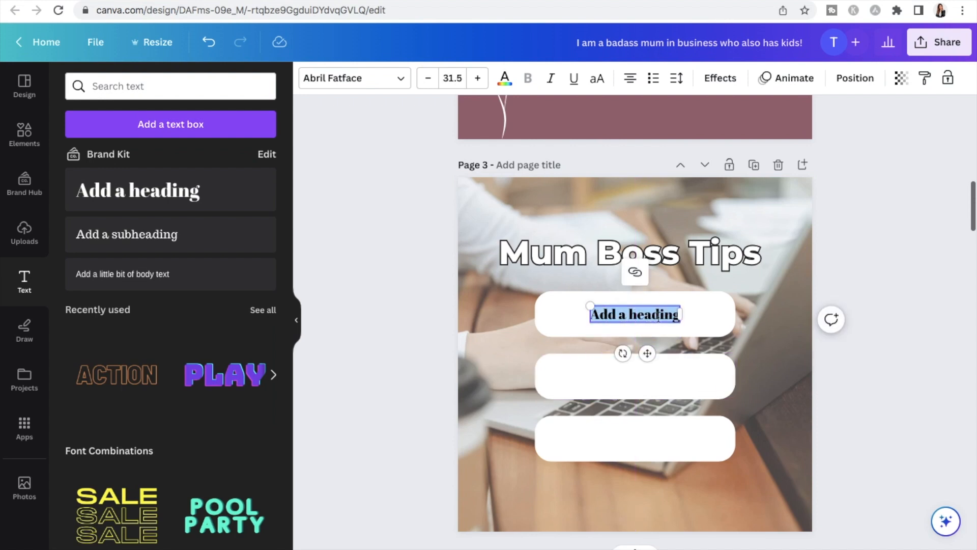
{"action": "key", "text": "BackSpace"}
{"action": "type", "text": "Nourish Youra"}
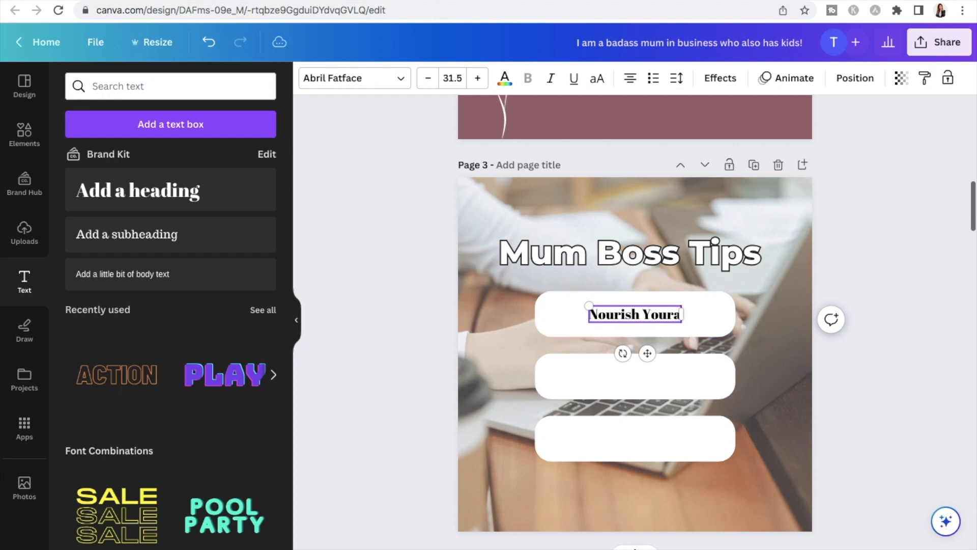
{"action": "key", "text": "BackSpace"}
{"action": "type", "text": "self W"}
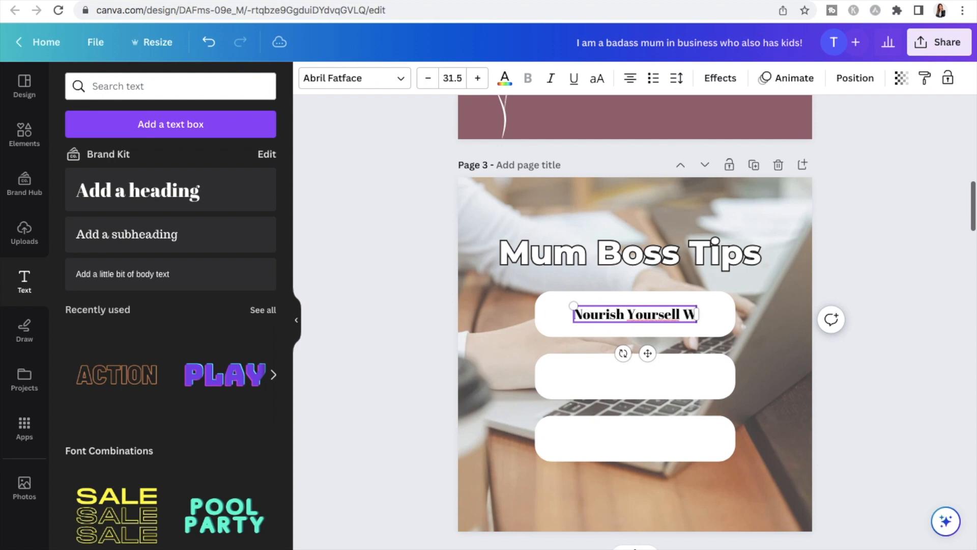
{"action": "type", "text": "ell"}
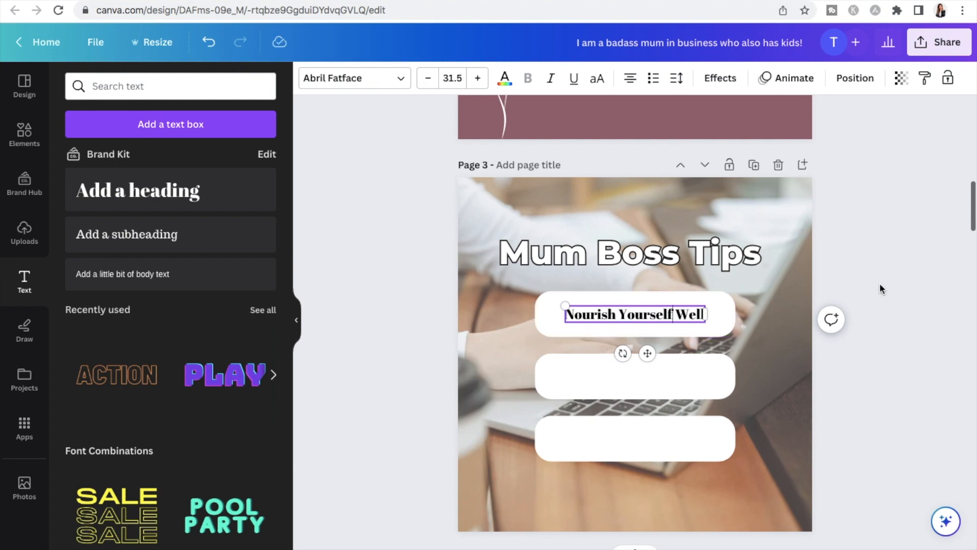
{"action": "key", "text": "Escape"}
Set the font of the "Nourish Yourself Well" text to Raleway
{"action": "left_click", "coordinate": [402, 86]}
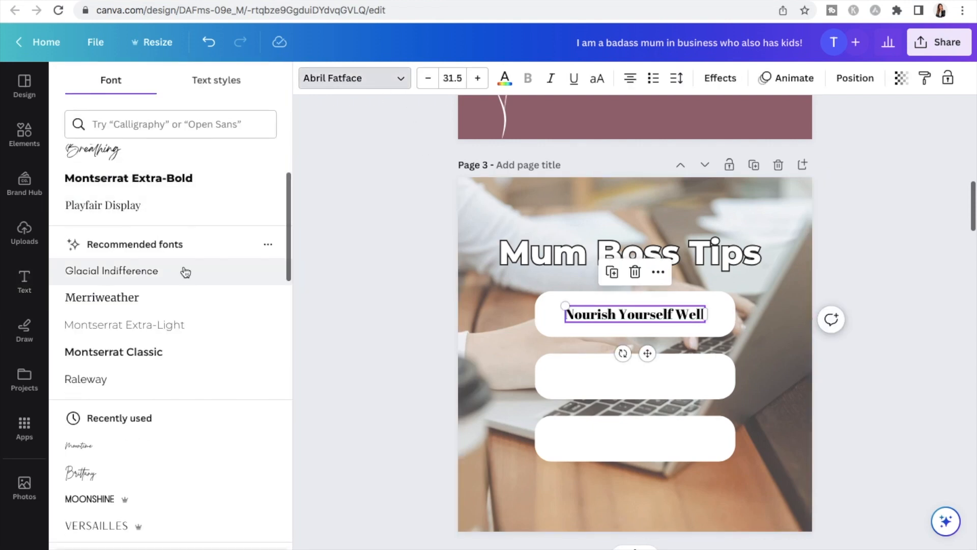
{"action": "left_click", "coordinate": [129, 383]}
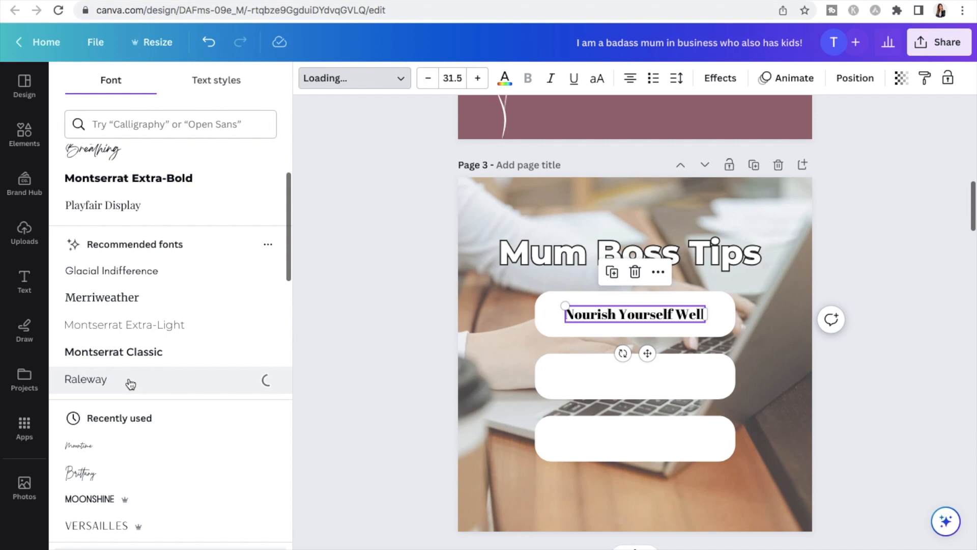
{"action": "left_click", "coordinate": [880, 275]}
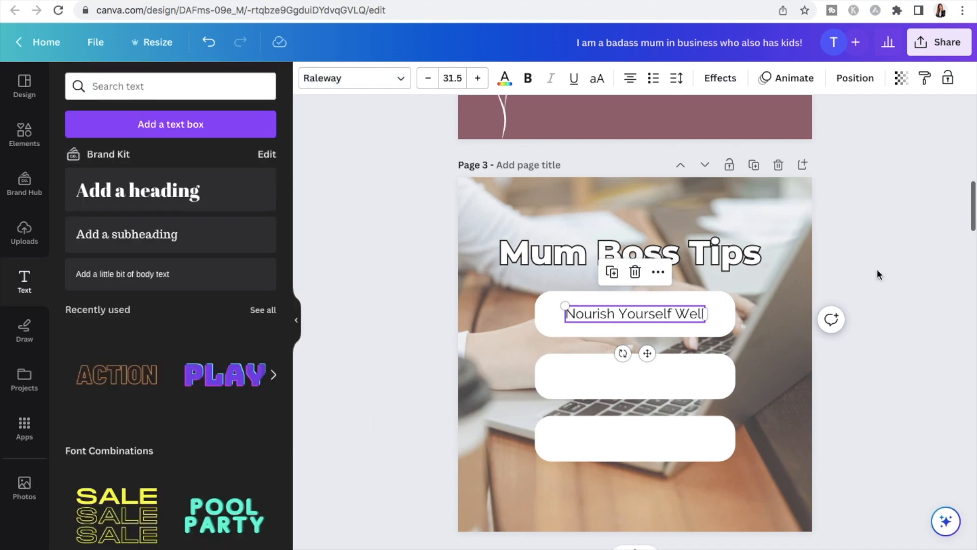
Duplicate the "Nourish Yourself Well" text onto the middle white bar and change the copy to "Take Regular Breaks"
{"action": "left_click", "coordinate": [613, 275]}
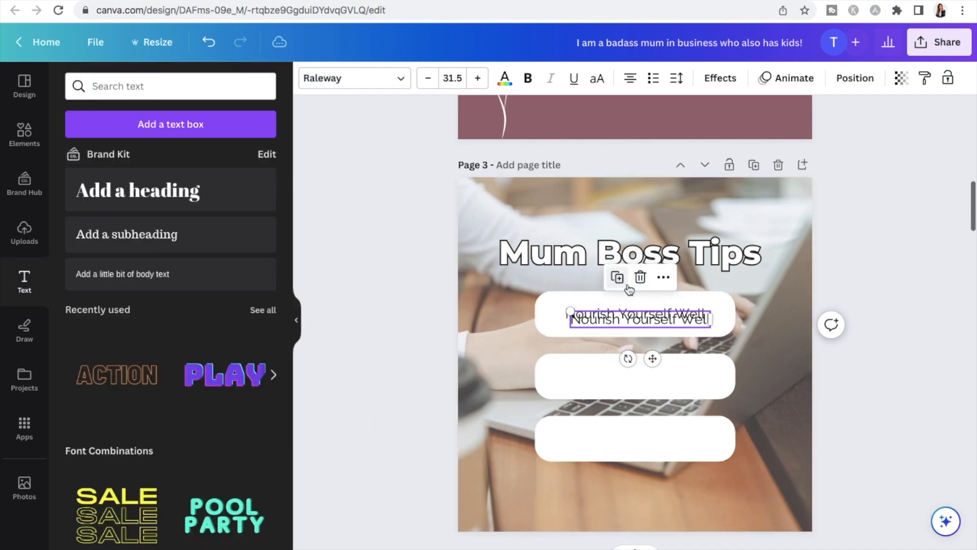
{"action": "left_click_drag", "start_coordinate": [647, 353], "coordinate": [648, 415]}
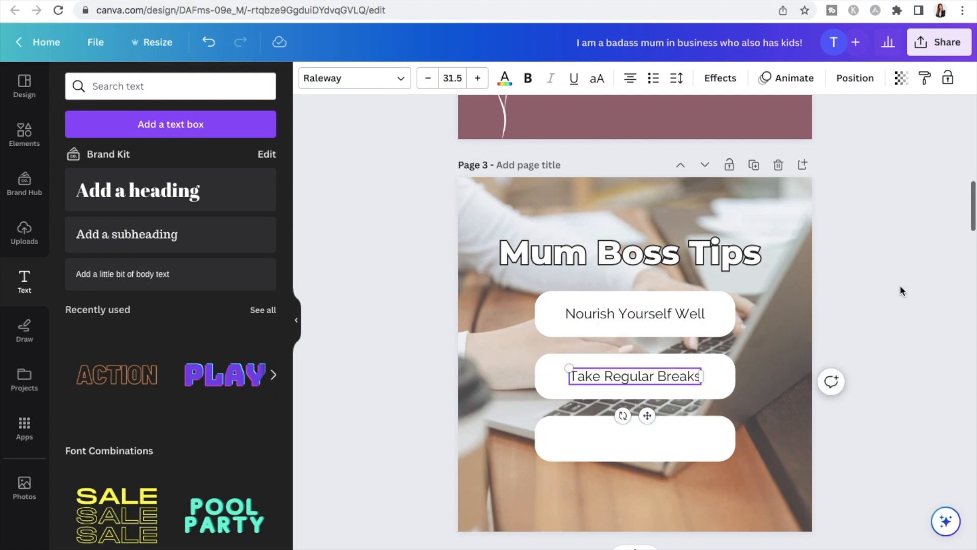
{"action": "left_click", "coordinate": [901, 286]}
Duplicate the "Take Regular Breaks" text onto the lowest white bar and change the copy to "Don't Feel Guilty"
{"action": "left_click", "coordinate": [677, 377]}
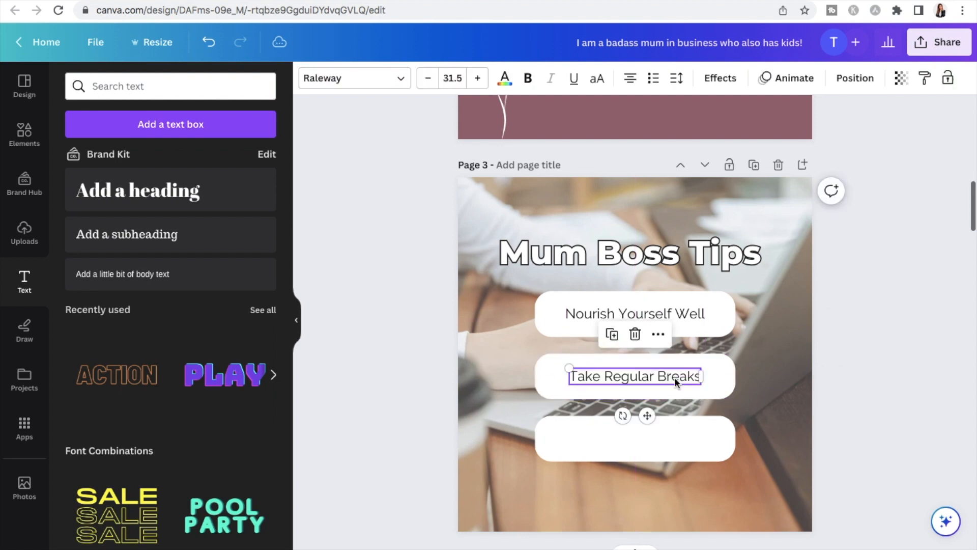
{"action": "left_click", "coordinate": [618, 339]}
{"action": "left_click_drag", "start_coordinate": [652, 420], "coordinate": [650, 477]}
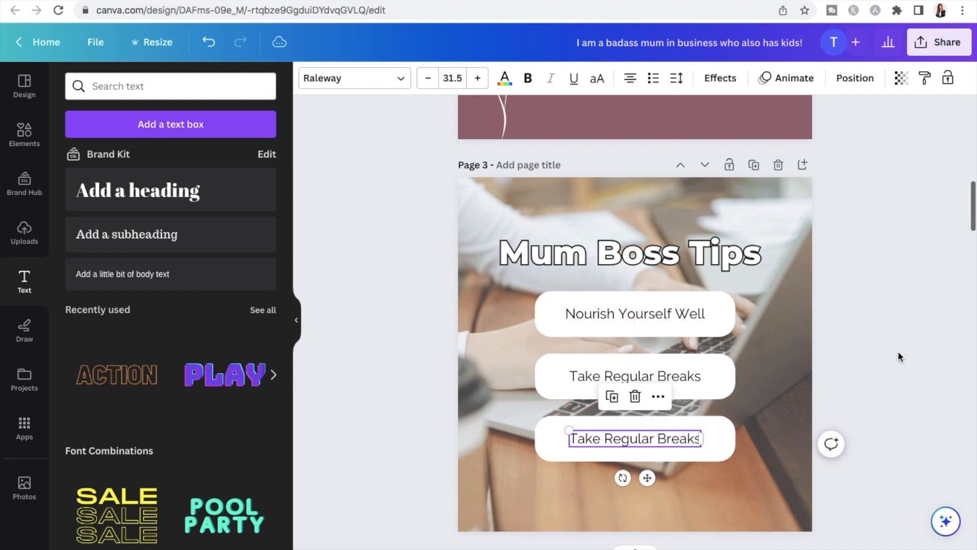
{"action": "left_click", "coordinate": [898, 350]}
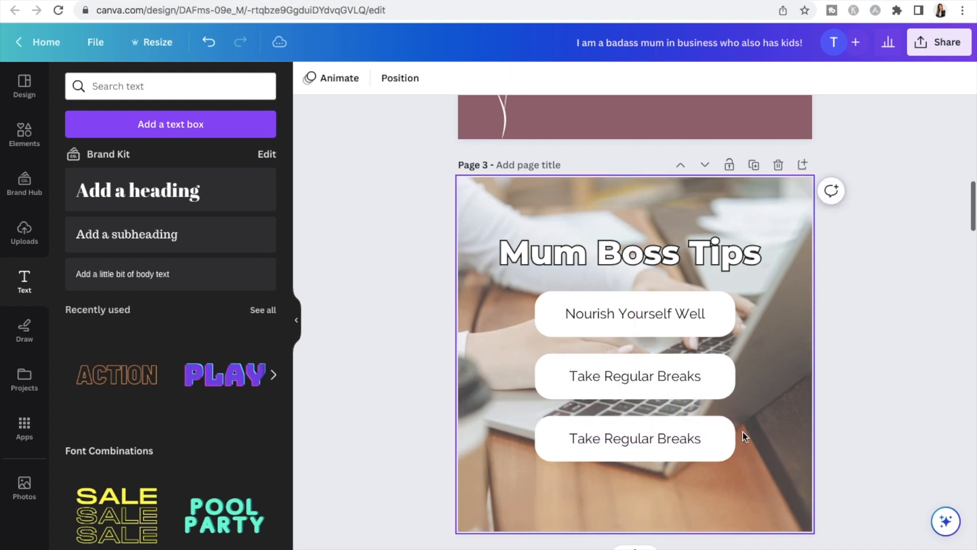
{"action": "double_click", "coordinate": [680, 439]}
{"action": "type", "text": "Don't Feel Guilt"}
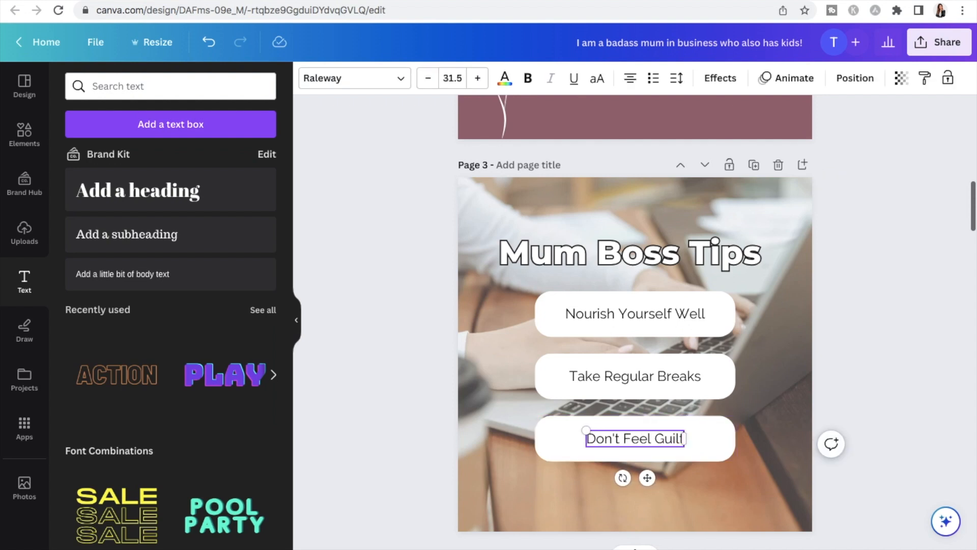
{"action": "type", "text": "y"}
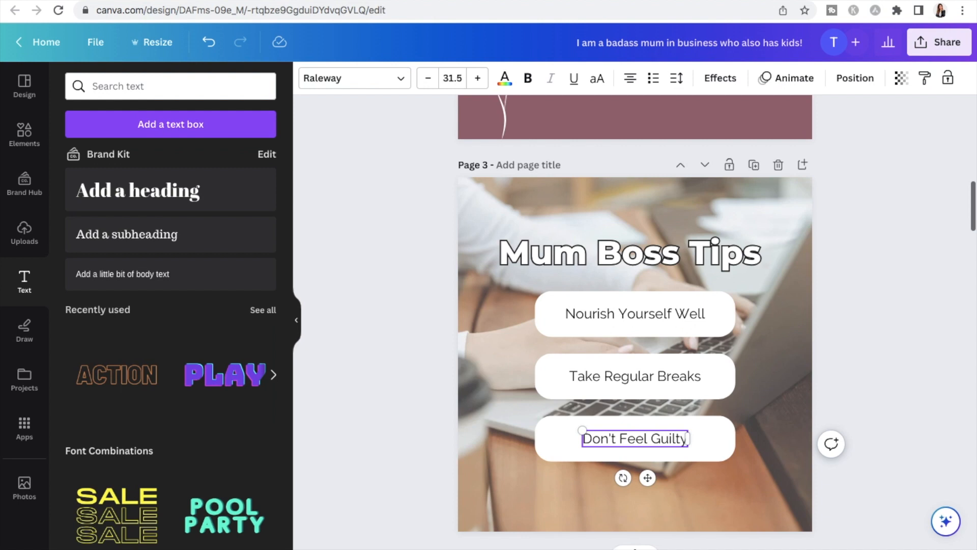
{"action": "left_click", "coordinate": [899, 377]}
{"action": "scroll", "coordinate": [893, 348], "scroll_direction": "down", "scroll_amount": 1}
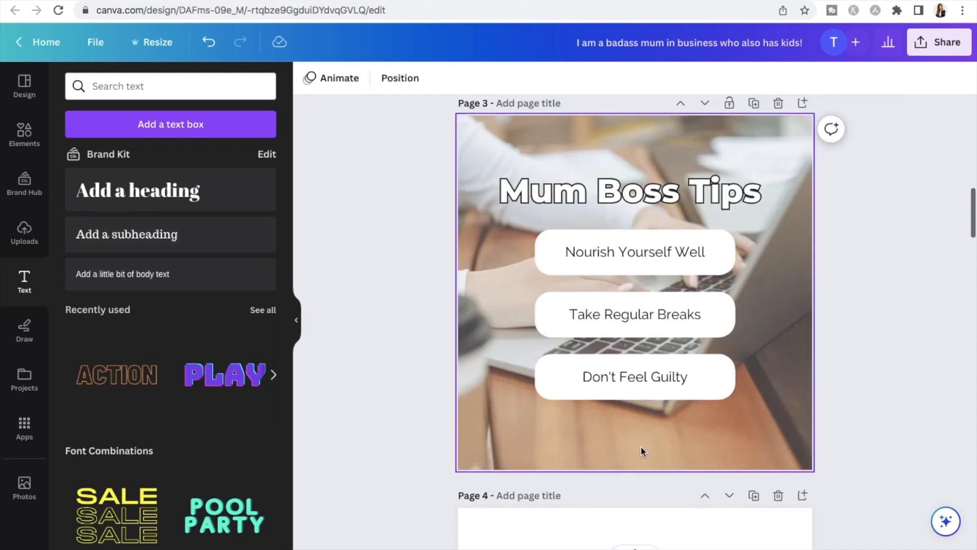
{"action": "left_click", "coordinate": [161, 235]}
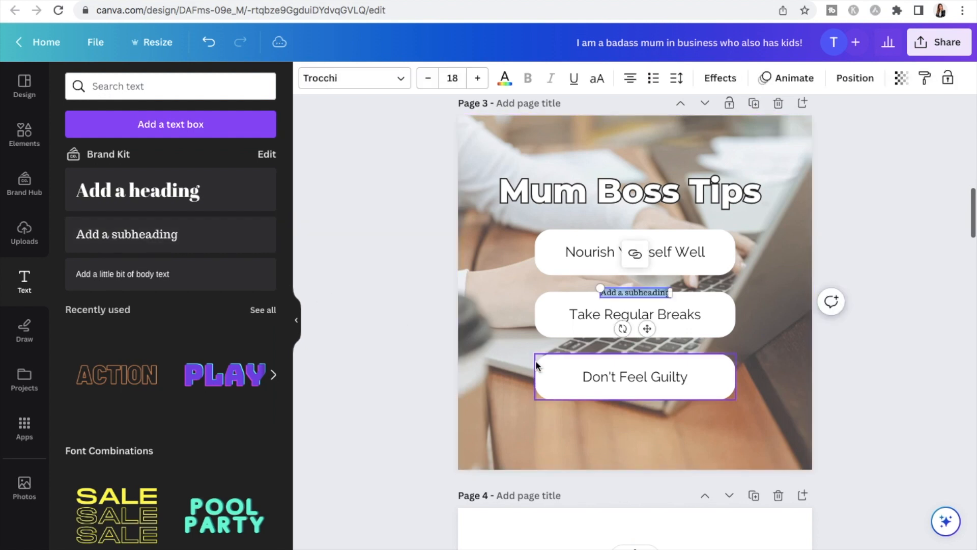
{"action": "left_click_drag", "start_coordinate": [646, 327], "coordinate": [654, 466]}
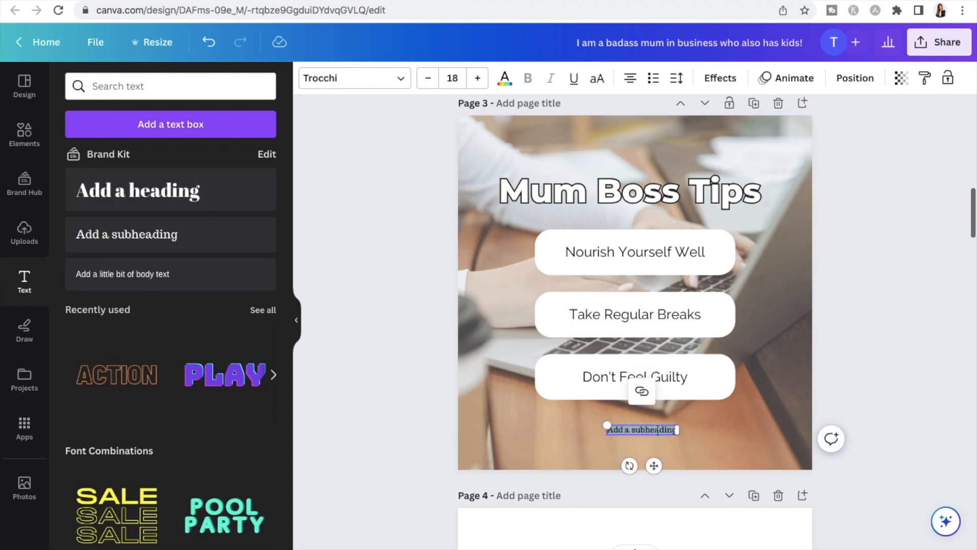
{"action": "key", "text": "BackSpace"}
{"action": "type", "text": "@yourbrand"}
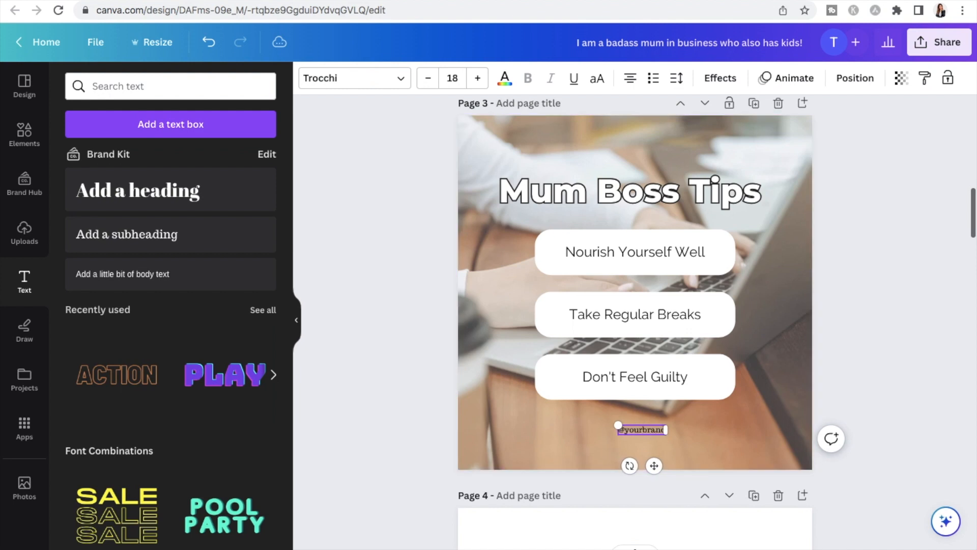
{"action": "left_click", "coordinate": [935, 248]}
{"action": "scroll", "coordinate": [936, 247], "scroll_direction": "up", "scroll_amount": 1}
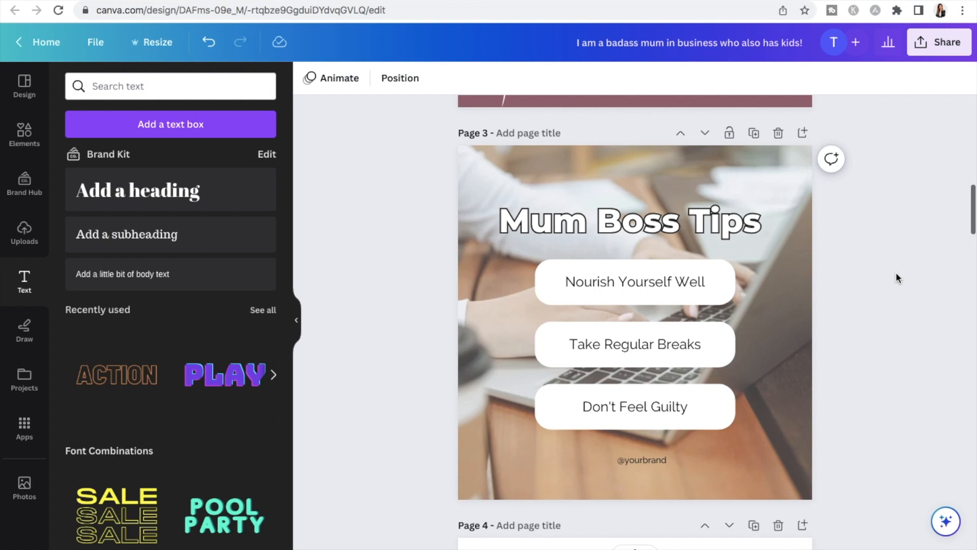
{"action": "scroll", "coordinate": [896, 273], "scroll_direction": "down", "scroll_amount": 3}
{"action": "scroll", "coordinate": [895, 275], "scroll_direction": "up", "scroll_amount": 5}
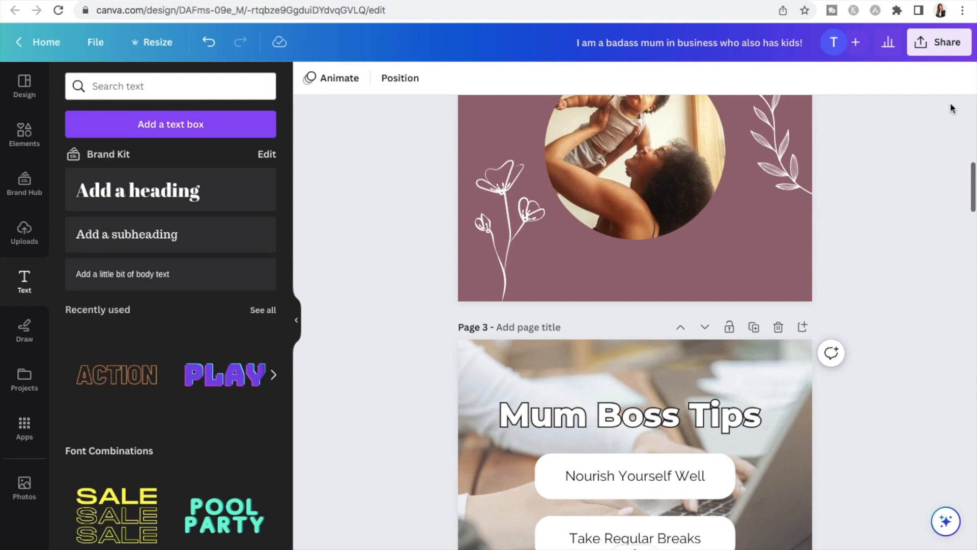
{"action": "left_click", "coordinate": [945, 50]}
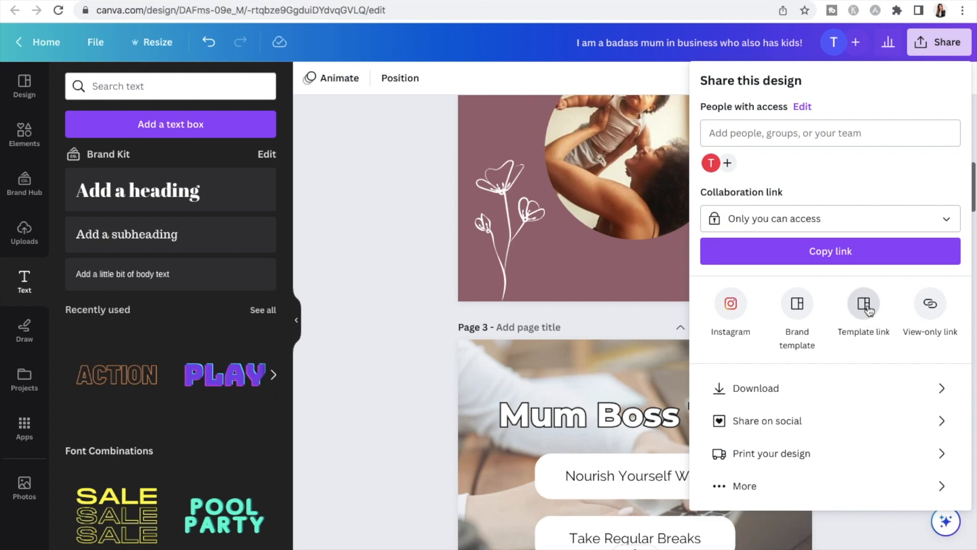
{"action": "left_click", "coordinate": [745, 487]}
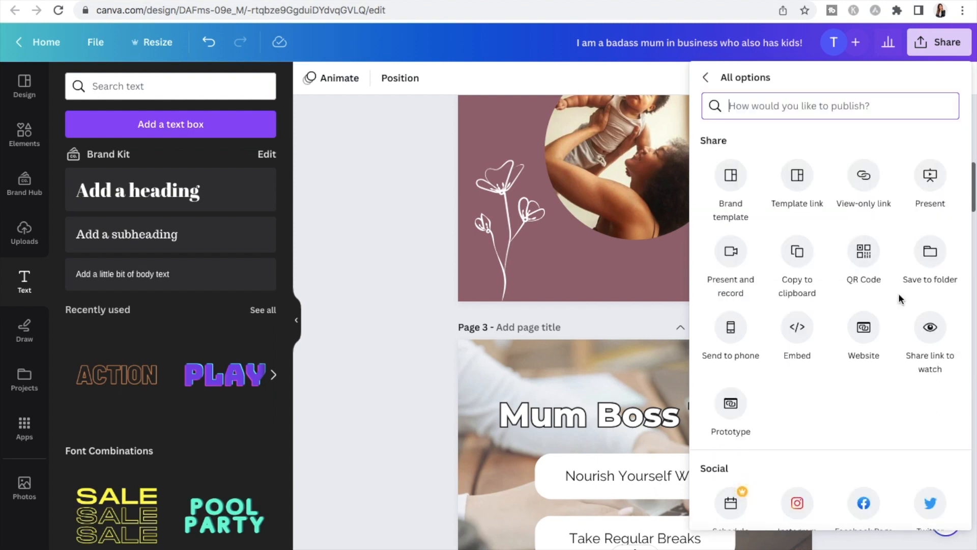
{"action": "left_click", "coordinate": [509, 255]}
Copy the template link for sharing the design and switch to the Canva home page
{"action": "left_click", "coordinate": [938, 48]}
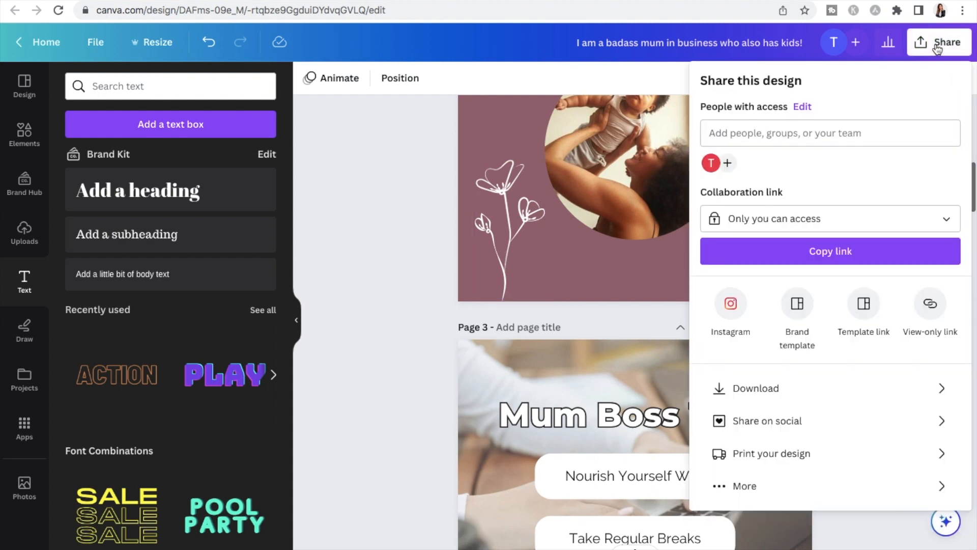
{"action": "left_click", "coordinate": [863, 304]}
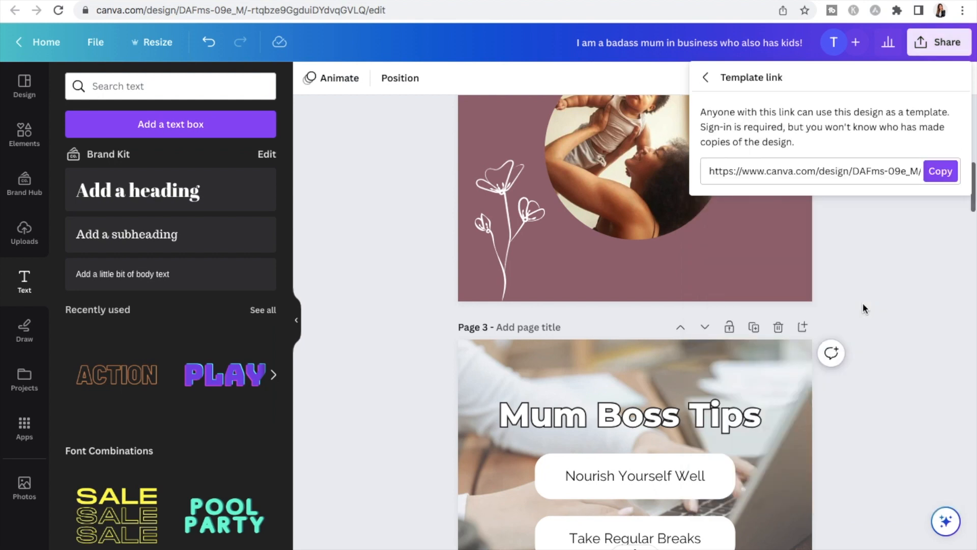
{"action": "left_click", "coordinate": [940, 171]}
{"action": "left_click", "coordinate": [61, 0]}
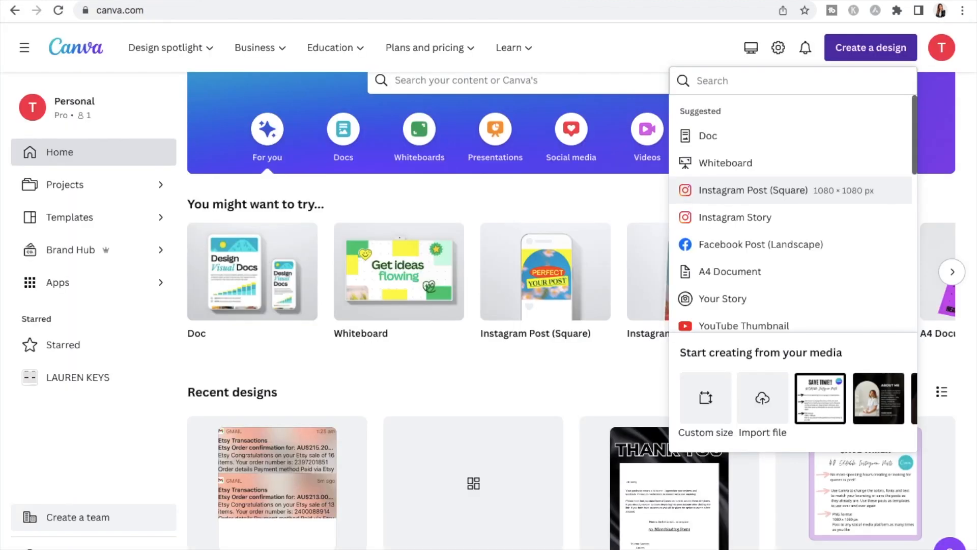
Open the recent A4 design "Copy of Copy of Thank you IG posts" from the home page
{"action": "left_click", "coordinate": [427, 364]}
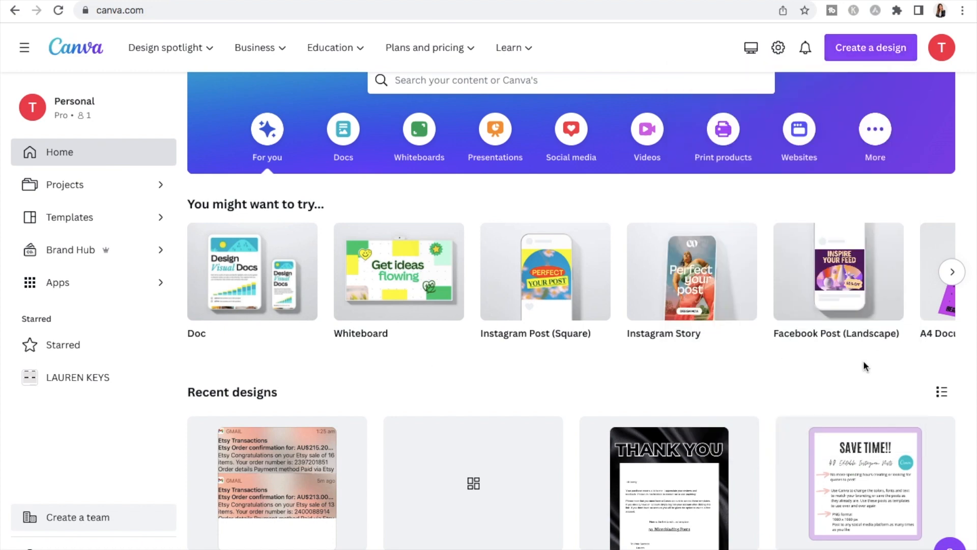
{"action": "scroll", "coordinate": [732, 354], "scroll_direction": "down", "scroll_amount": 2}
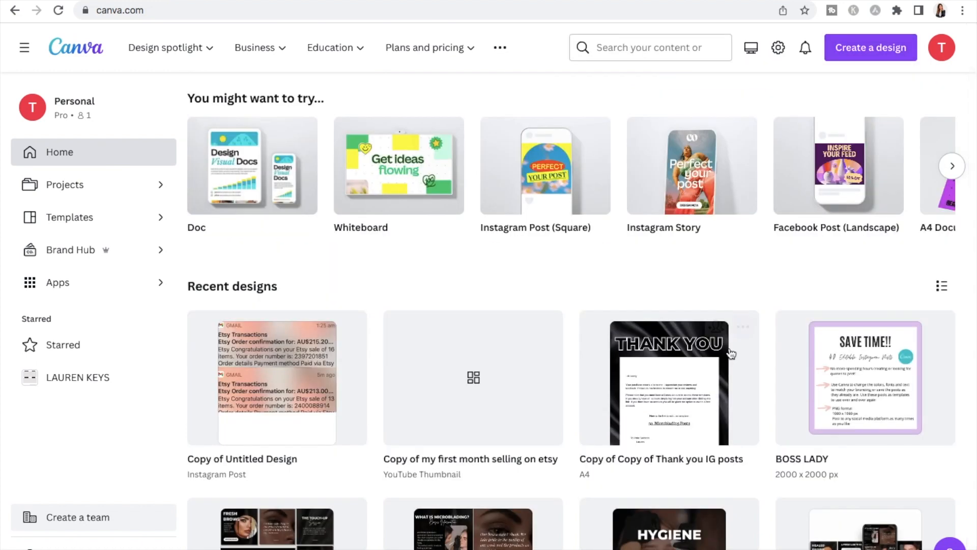
{"action": "left_click", "coordinate": [660, 369]}
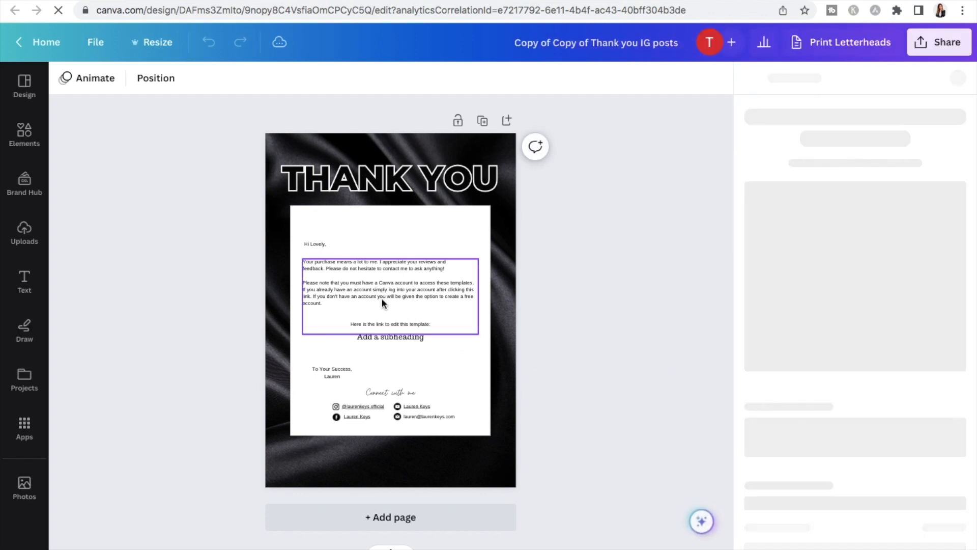
Replace the "Add a subheading" text under "Here is the link to edit this template:" with "40 Boss Mum Quotes"
{"action": "scroll", "coordinate": [382, 299], "scroll_direction": "up", "scroll_amount": 5}
{"action": "scroll", "coordinate": [647, 258], "scroll_direction": "up", "scroll_amount": 1}
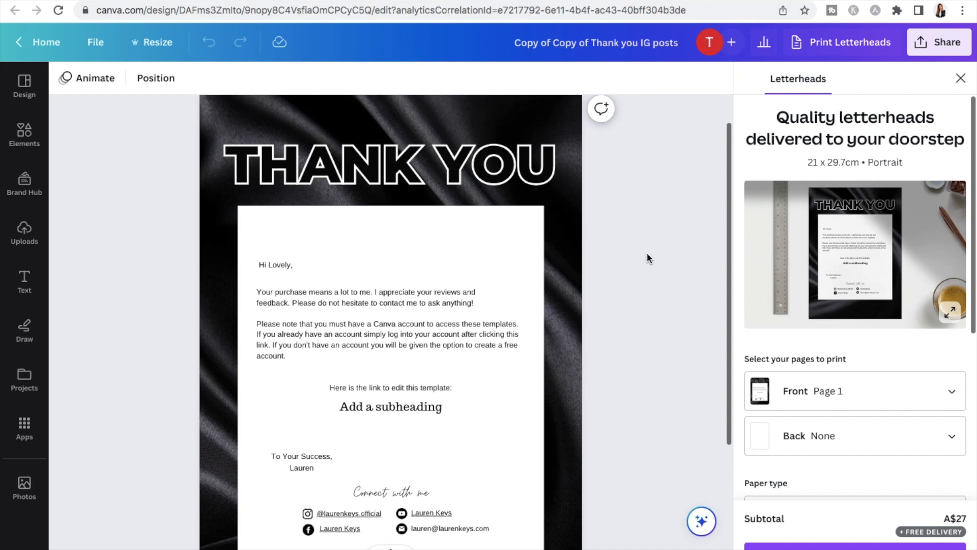
{"action": "scroll", "coordinate": [647, 259], "scroll_direction": "down", "scroll_amount": 2}
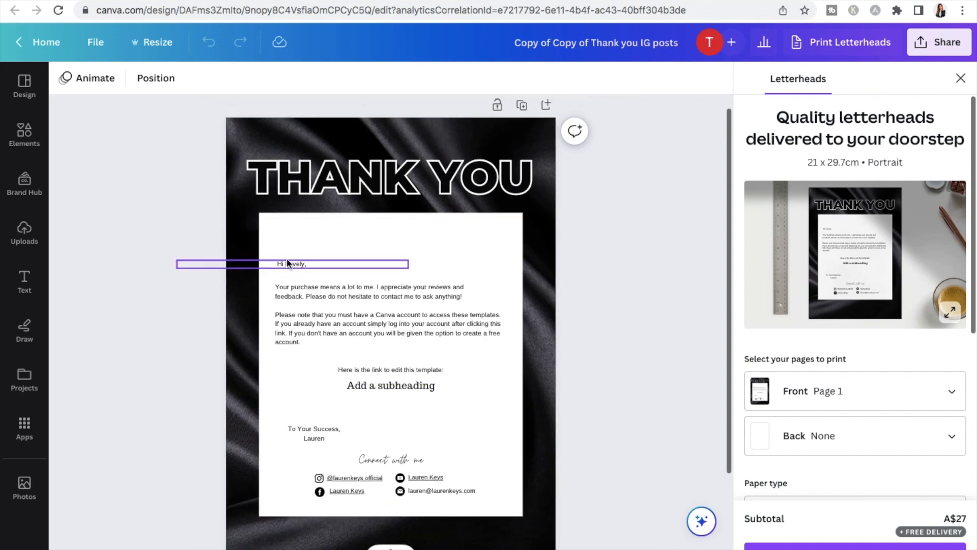
{"action": "scroll", "coordinate": [287, 283], "scroll_direction": "up", "scroll_amount": 2}
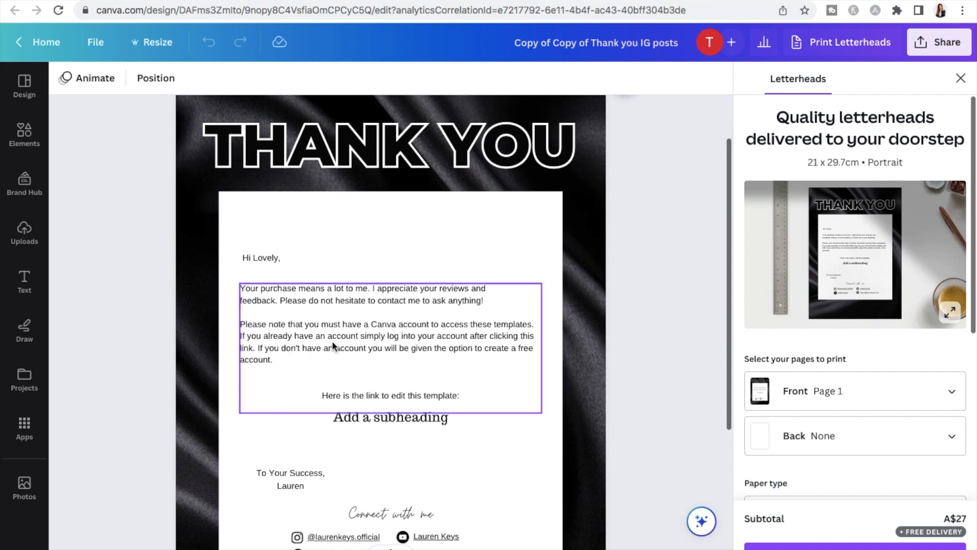
{"action": "double_click", "coordinate": [366, 417]}
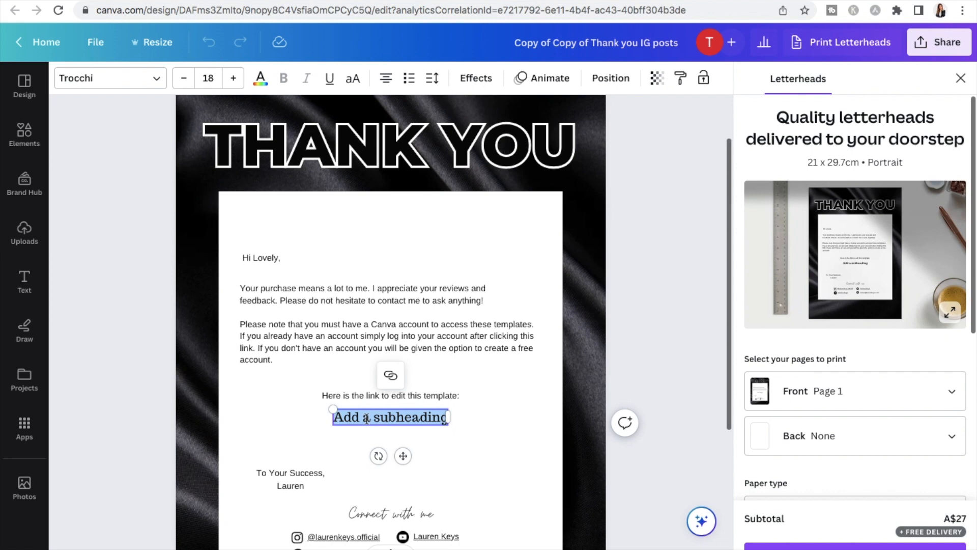
{"action": "key", "text": "BackSpace"}
{"action": "type", "text": "40"}
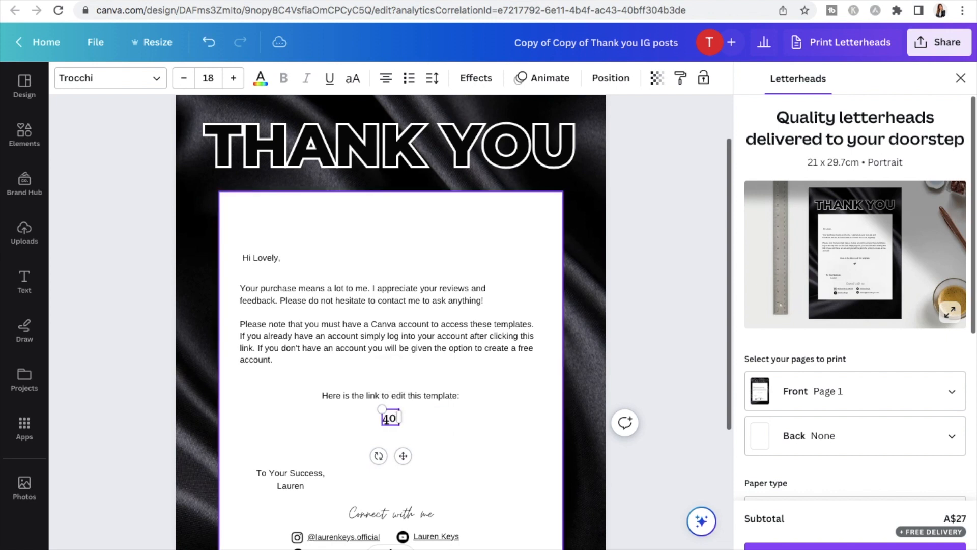
{"action": "type", "text": " Boss Mum Quotes"}
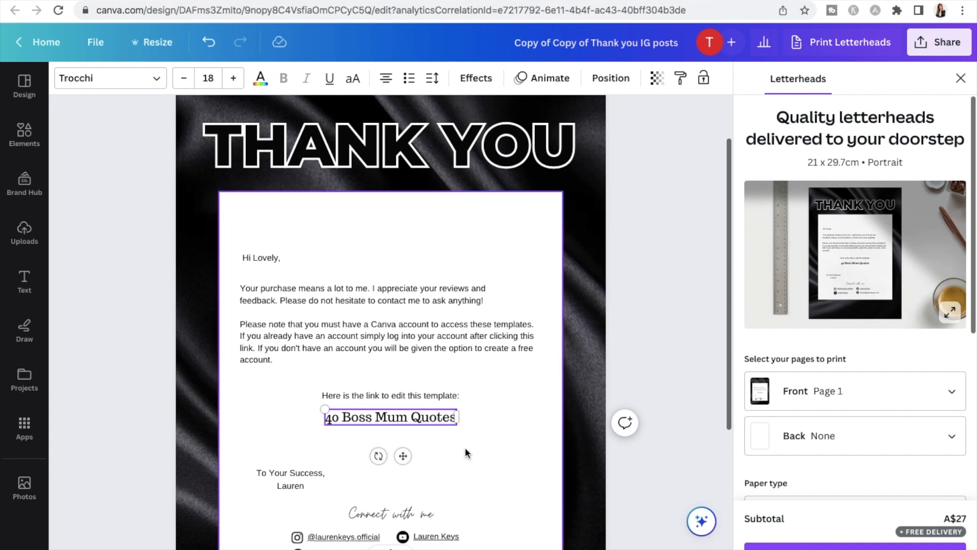
Link the whole "40 Boss Mum Quotes" text to the copied template link
{"action": "triple_click", "coordinate": [435, 424]}
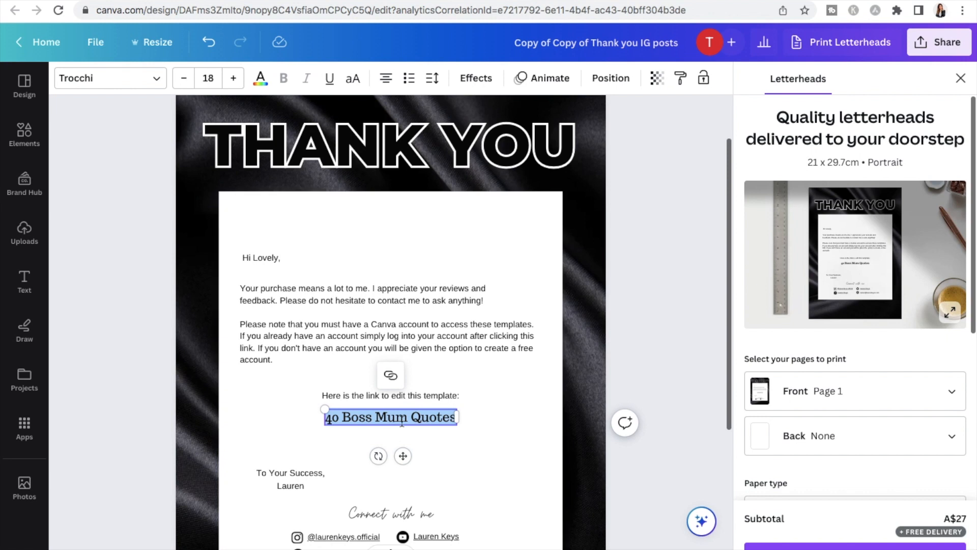
{"action": "left_click", "coordinate": [391, 377]}
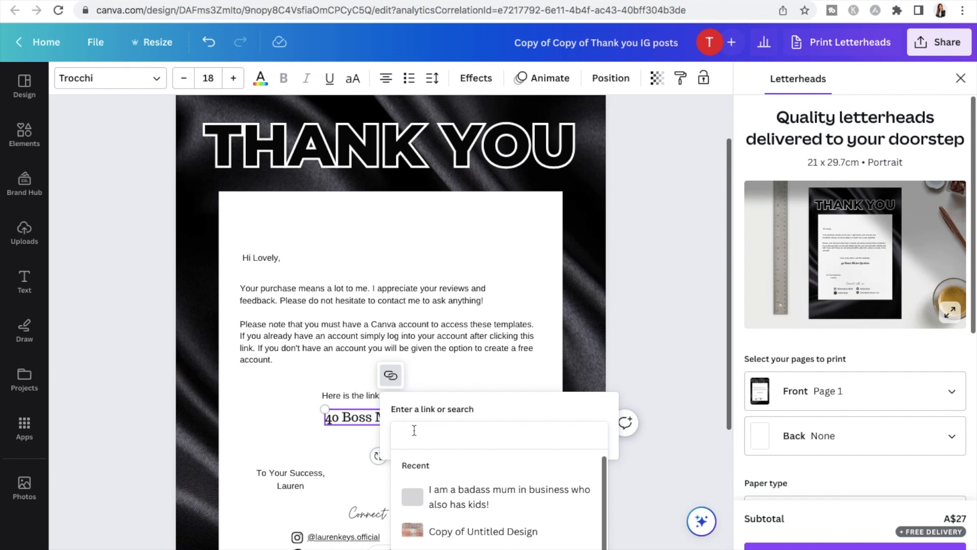
{"action": "key", "text": "ctrl+v"}
{"action": "key", "text": "Return"}
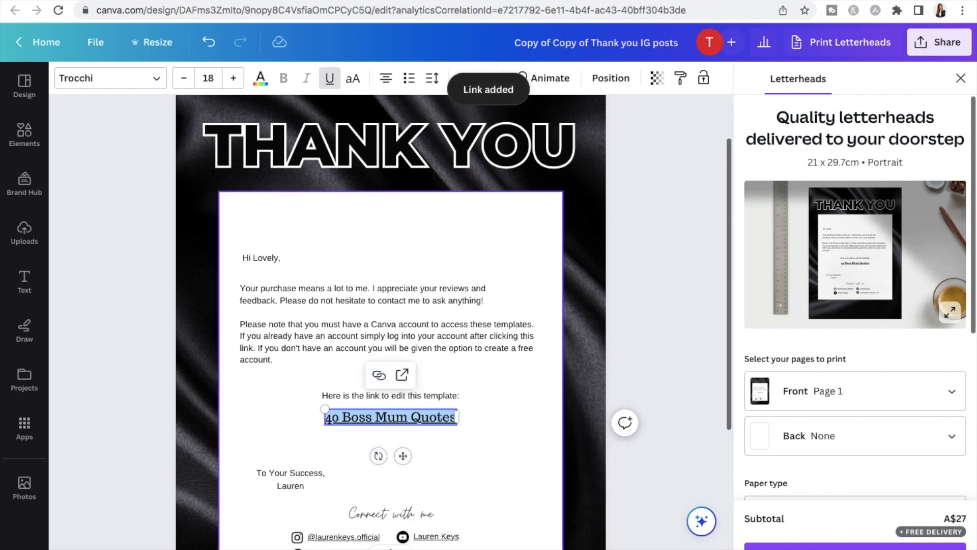
{"action": "left_click", "coordinate": [521, 451]}
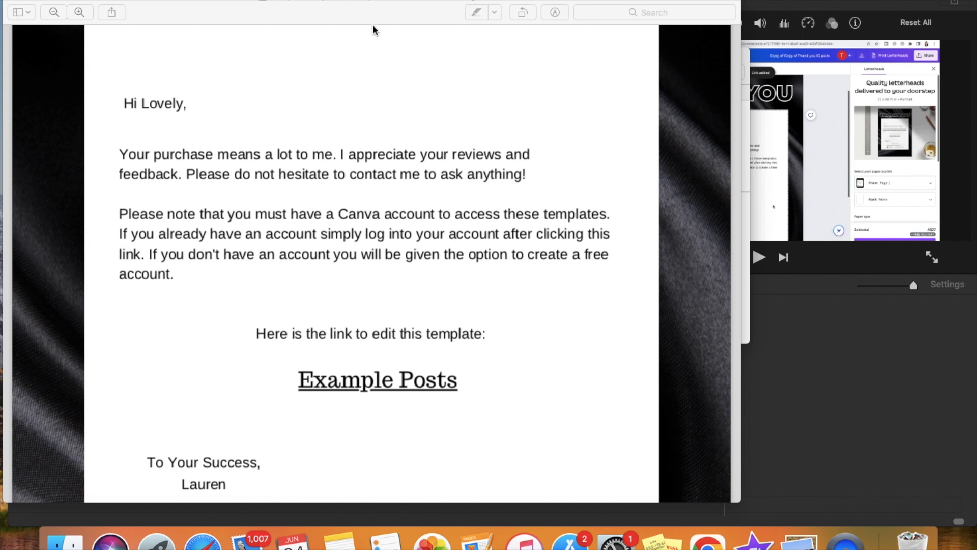
Rename the downloaded thank-you PDF to "LinkToEdit40MindestPosts.pdf", keeping it in Downloads
{"action": "left_click", "coordinate": [450, 3]}
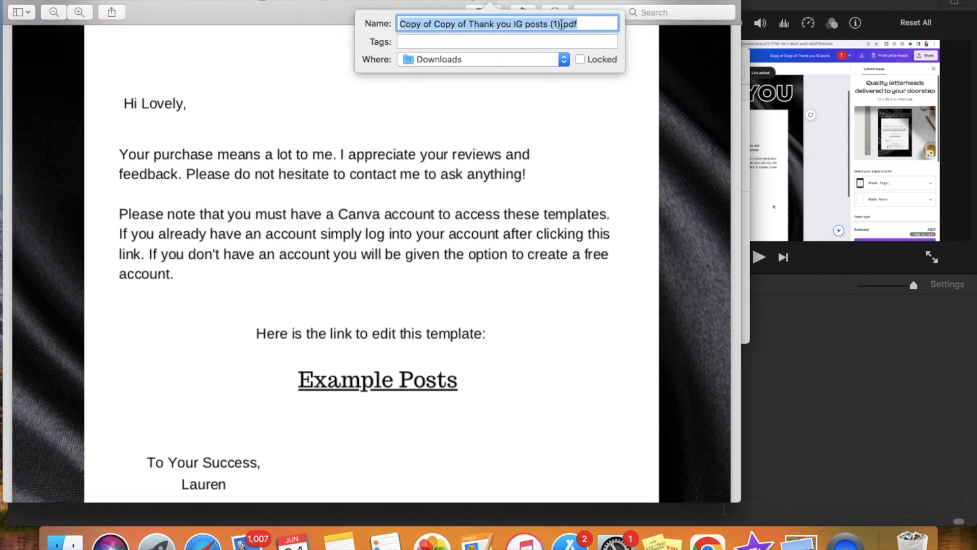
{"action": "left_click", "coordinate": [560, 24]}
{"action": "key", "text": "BackSpace"}
{"action": "key", "text": "BackSpace"}
{"action": "key", "text": "BackSpace"}
{"action": "key", "text": "BackSpace"}
{"action": "key", "text": "BackSpace"}
{"action": "key", "text": "BackSpace"}
{"action": "key", "text": "BackSpace"}
{"action": "key", "text": "BackSpace"}
{"action": "key", "text": "BackSpace"}
{"action": "key", "text": "BackSpace"}
{"action": "key", "text": "BackSpace"}
{"action": "key", "text": "BackSpace"}
{"action": "key", "text": "BackSpace"}
{"action": "key", "text": "BackSpace"}
{"action": "key", "text": "BackSpace"}
{"action": "key", "text": "BackSpace"}
{"action": "key", "text": "BackSpace"}
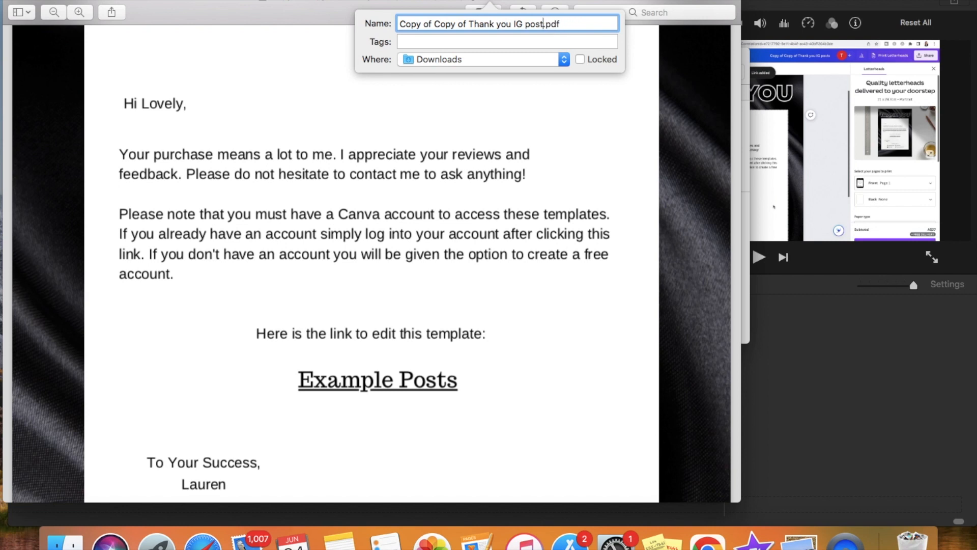
{"action": "key", "text": "BackSpace"}
{"action": "key", "text": "BackSpace"}
{"action": "key", "text": "BackSpace"}
{"action": "key", "text": "BackSpace"}
{"action": "key", "text": "BackSpace"}
{"action": "key", "text": "BackSpace"}
{"action": "key", "text": "BackSpace"}
{"action": "key", "text": "BackSpace"}
{"action": "key", "text": "BackSpace"}
{"action": "key", "text": "BackSpace"}
{"action": "key", "text": "BackSpace"}
{"action": "key", "text": "BackSpace"}
{"action": "key", "text": "BackSpace"}
{"action": "key", "text": "BackSpace"}
{"action": "key", "text": "BackSpace"}
{"action": "key", "text": "BackSpace"}
{"action": "key", "text": "BackSpace"}
{"action": "key", "text": "BackSpace"}
{"action": "key", "text": "BackSpace"}
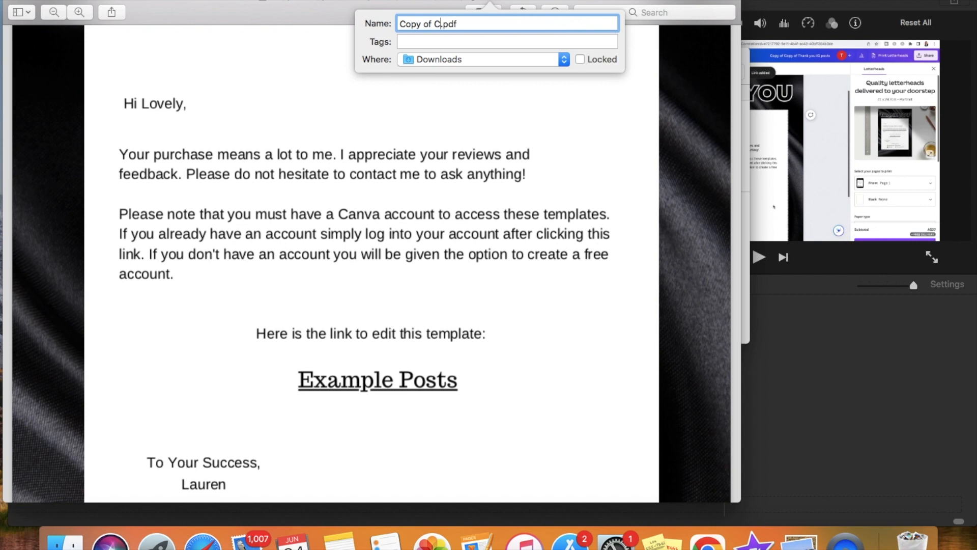
{"action": "key", "text": "BackSpace"}
{"action": "key", "text": "BackSpace"}
{"action": "type", "text": "40"}
{"action": "key", "text": "BackSpace"}
{"action": "key", "text": "BackSpace"}
{"action": "key", "text": "BackSpace"}
{"action": "type", "text": "LinkToEdit40Mins"}
{"action": "key", "text": "BackSpace"}
{"action": "type", "text": "dest"}
{"action": "type", "text": "Posts"}
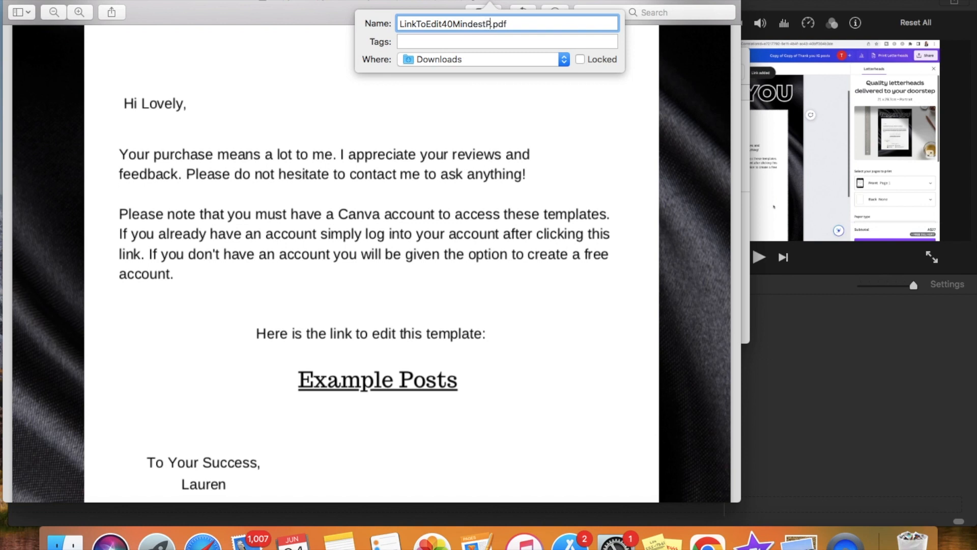
{"action": "key", "text": "Return"}
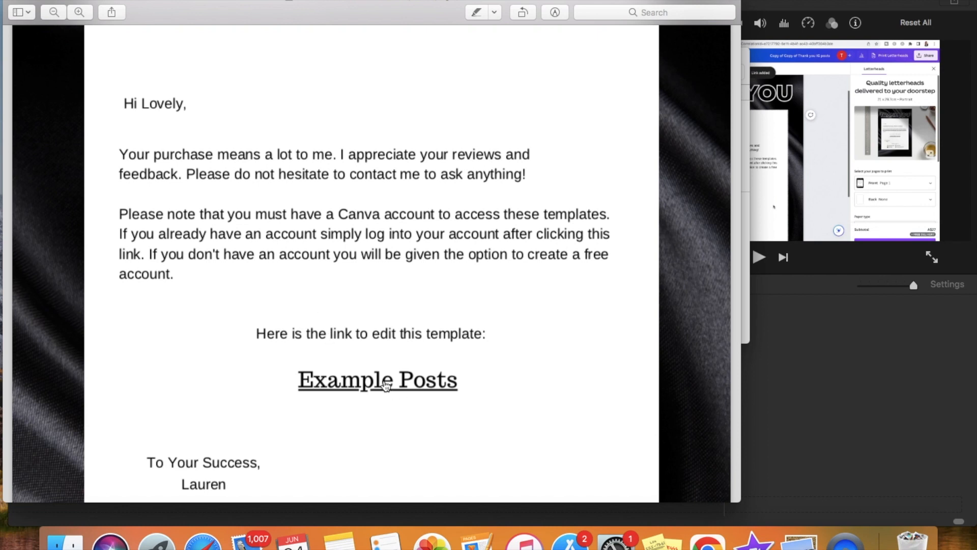
Follow the "Example Posts" link in the PDF and use the template to get an editable copy
{"action": "mouse_move", "coordinate": [385, 385]}
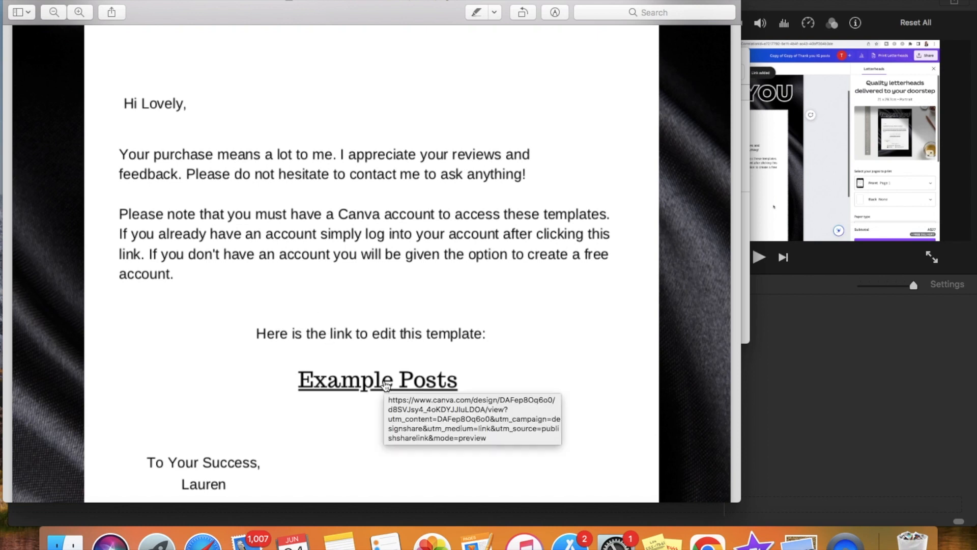
{"action": "left_click", "coordinate": [386, 385]}
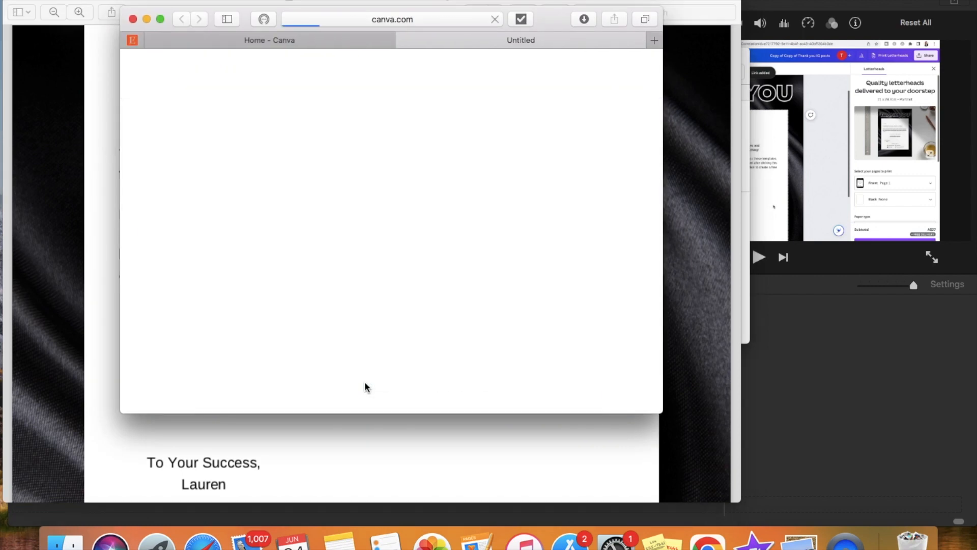
{"action": "left_click", "coordinate": [160, 19]}
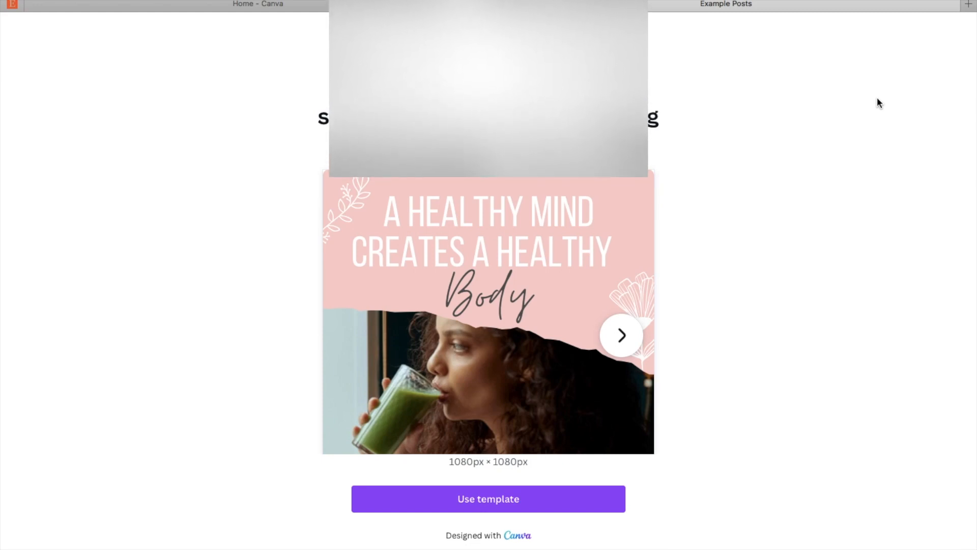
{"action": "left_click", "coordinate": [506, 507]}
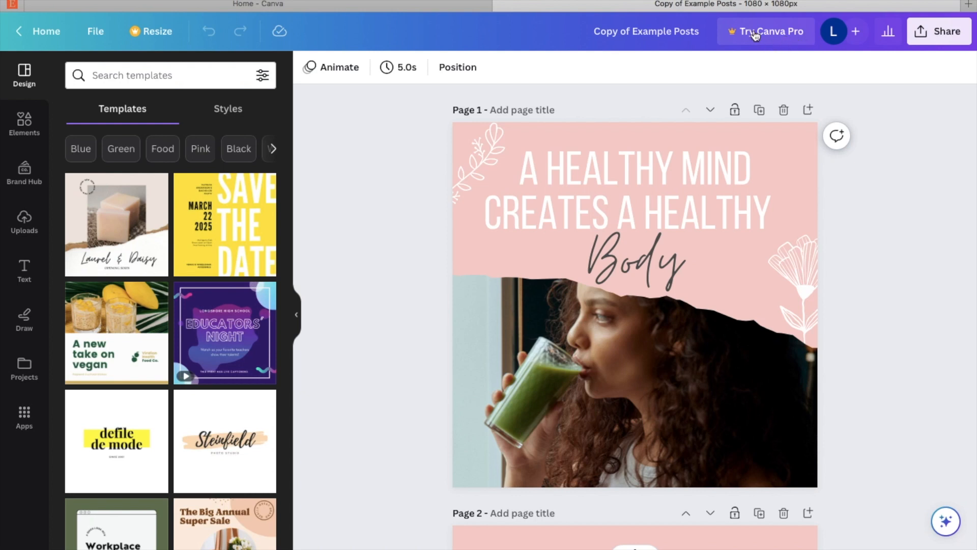
Download all pages of the Example Posts copy as PNG files
{"action": "left_click", "coordinate": [942, 41]}
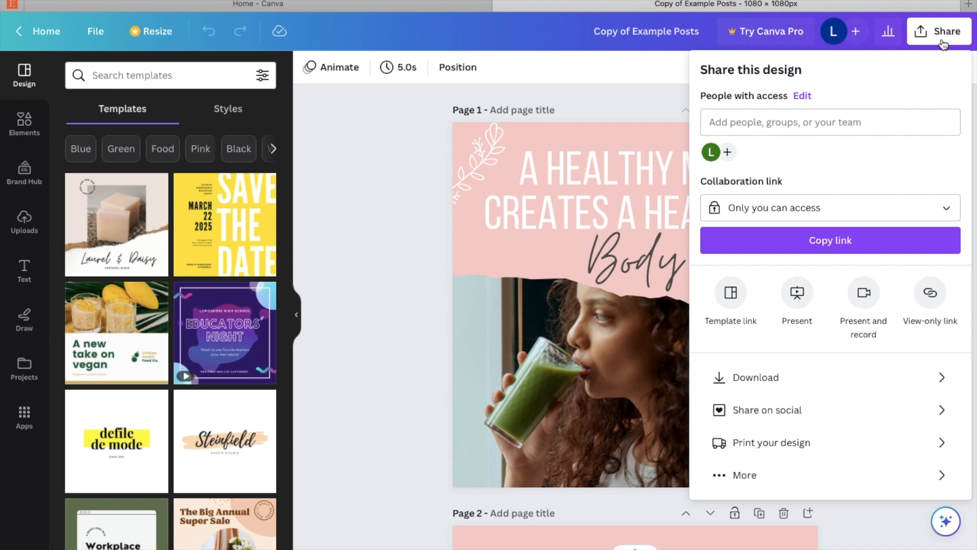
{"action": "left_click", "coordinate": [756, 385]}
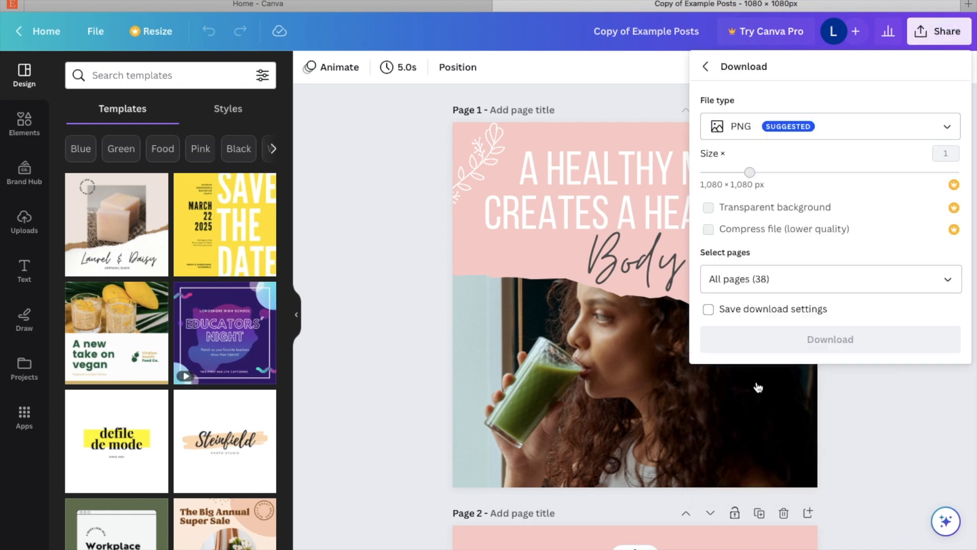
{"action": "left_click", "coordinate": [731, 311]}
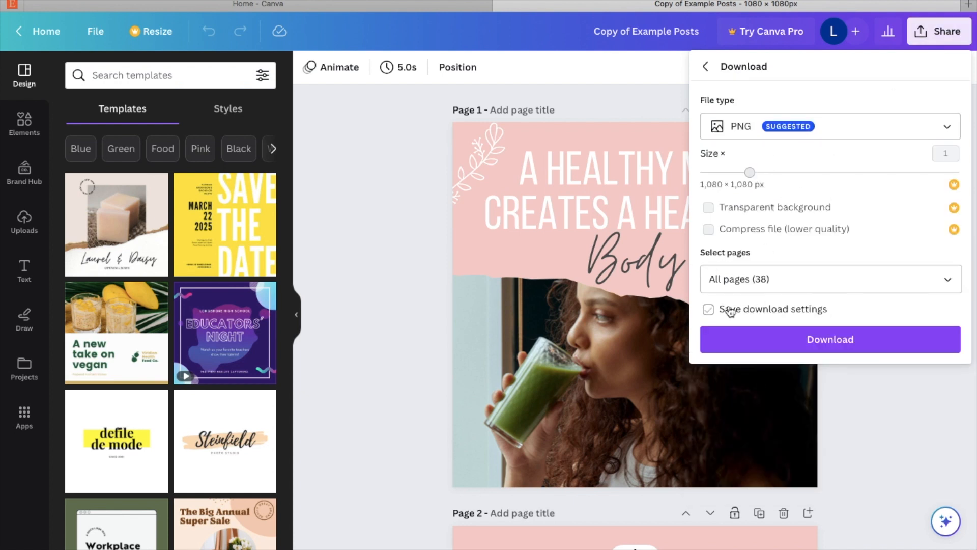
{"action": "left_click", "coordinate": [833, 344]}
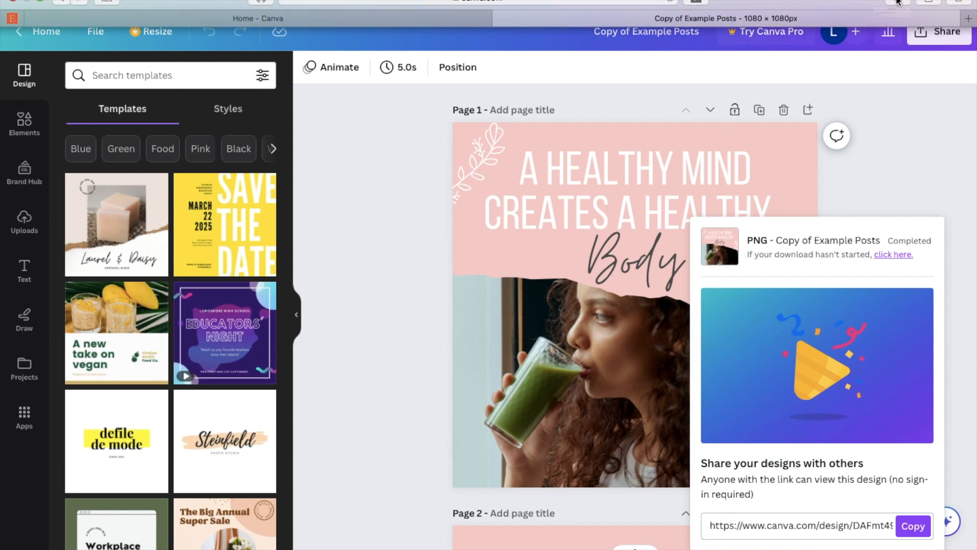
Open the downloaded "Copy of Example Posts" folder, look through its images and open 1.png
{"action": "left_click", "coordinate": [897, 2]}
{"action": "double_click", "coordinate": [807, 44]}
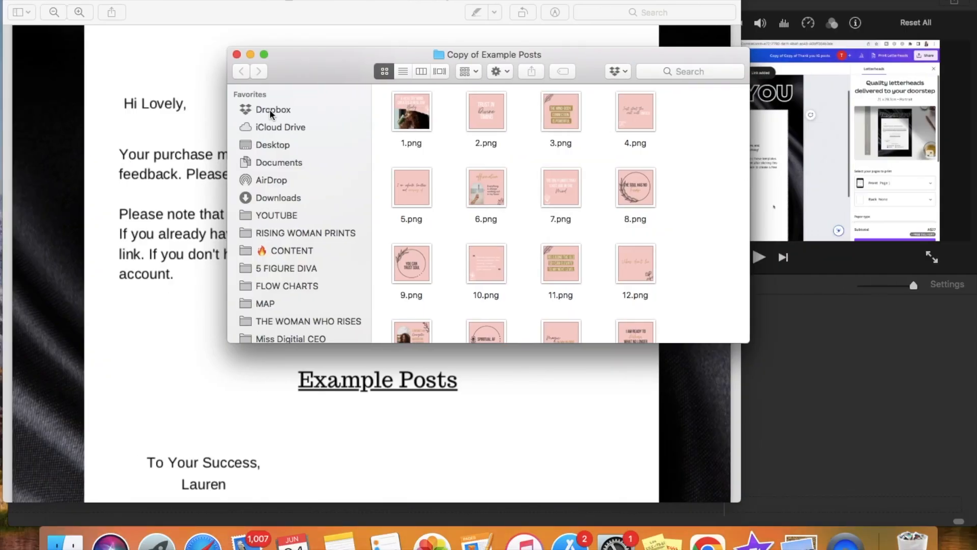
{"action": "left_click", "coordinate": [264, 54]}
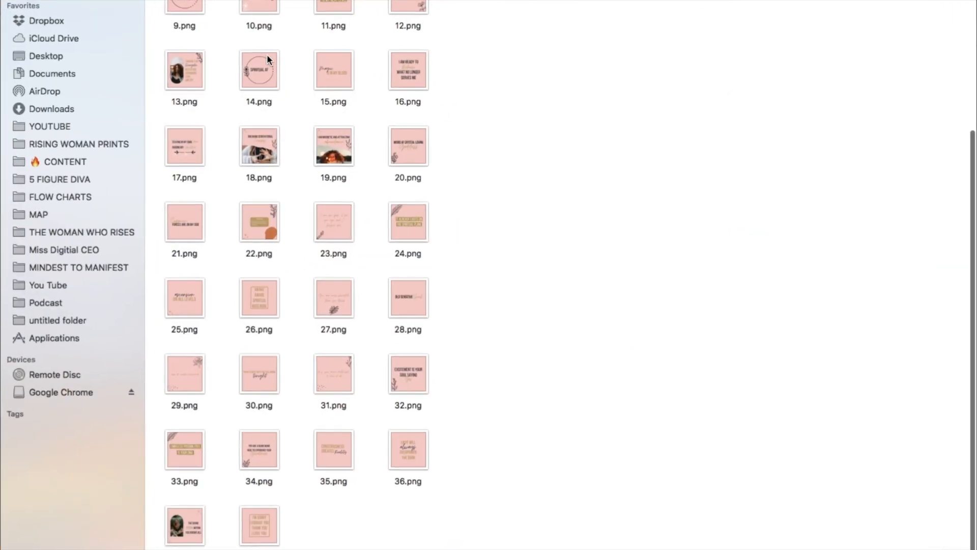
{"action": "scroll", "coordinate": [344, 179], "scroll_direction": "up", "scroll_amount": 5}
{"action": "left_click", "coordinate": [184, 37]}
{"action": "double_click", "coordinate": [184, 37]}
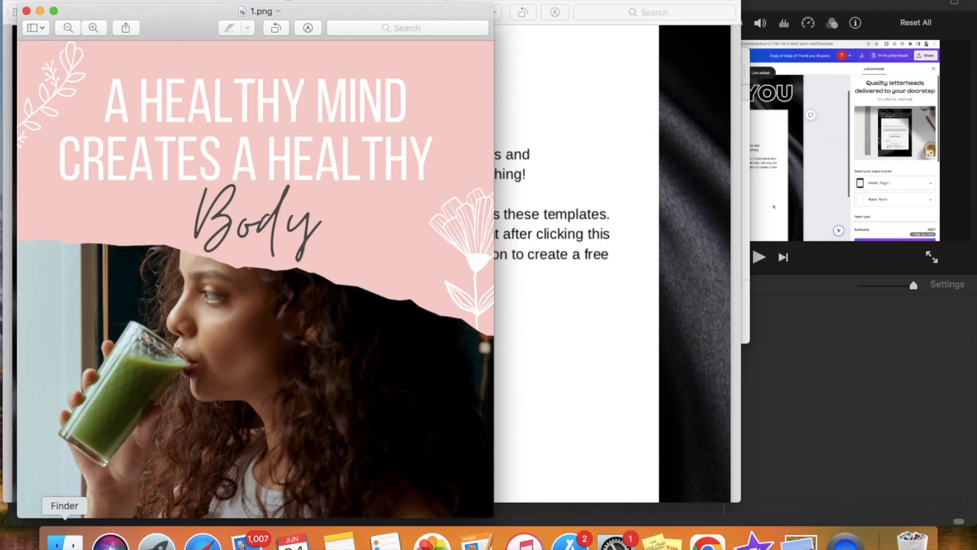
View 4.png from the "Copy of Example Posts" folder in Downloads, and switch back to Safari
{"action": "left_click", "coordinate": [55, 545]}
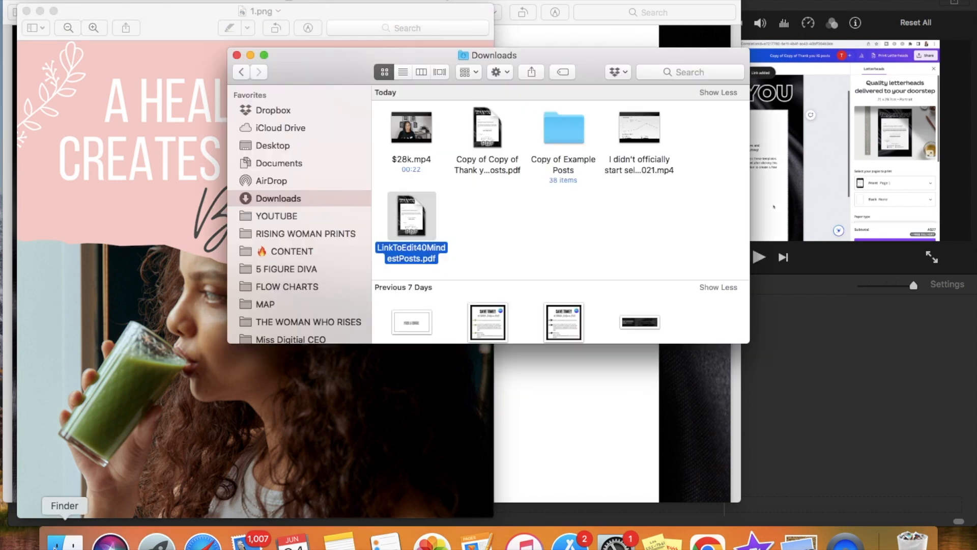
{"action": "left_click", "coordinate": [211, 457]}
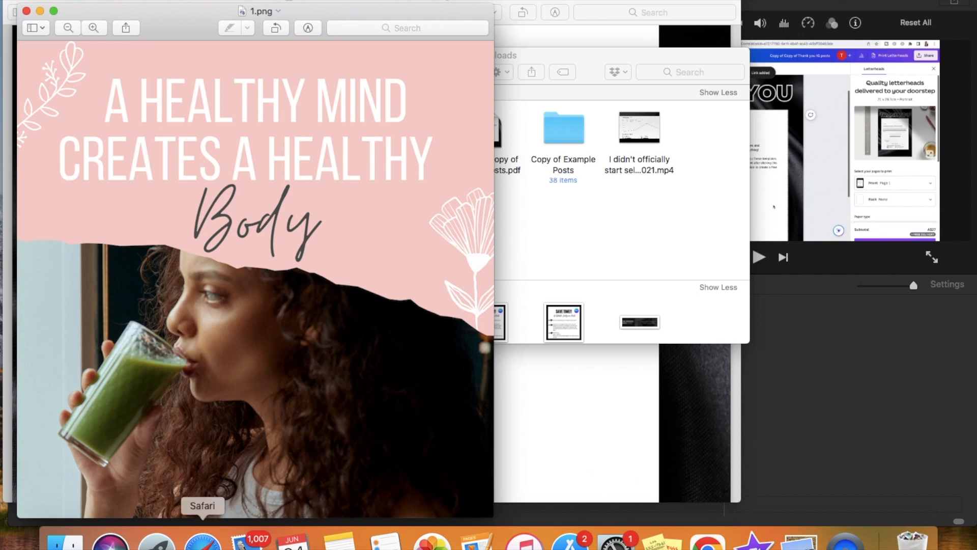
{"action": "left_click", "coordinate": [64, 540]}
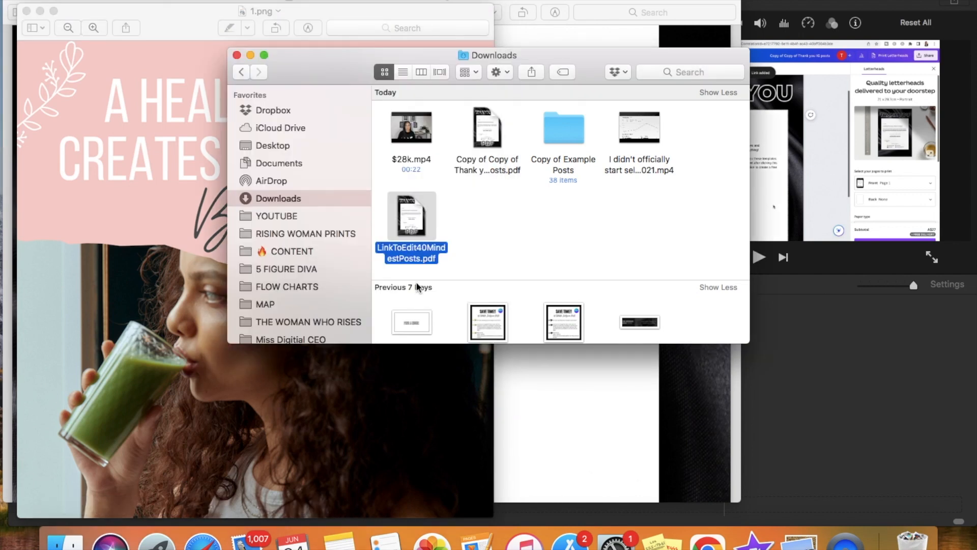
{"action": "double_click", "coordinate": [562, 136]}
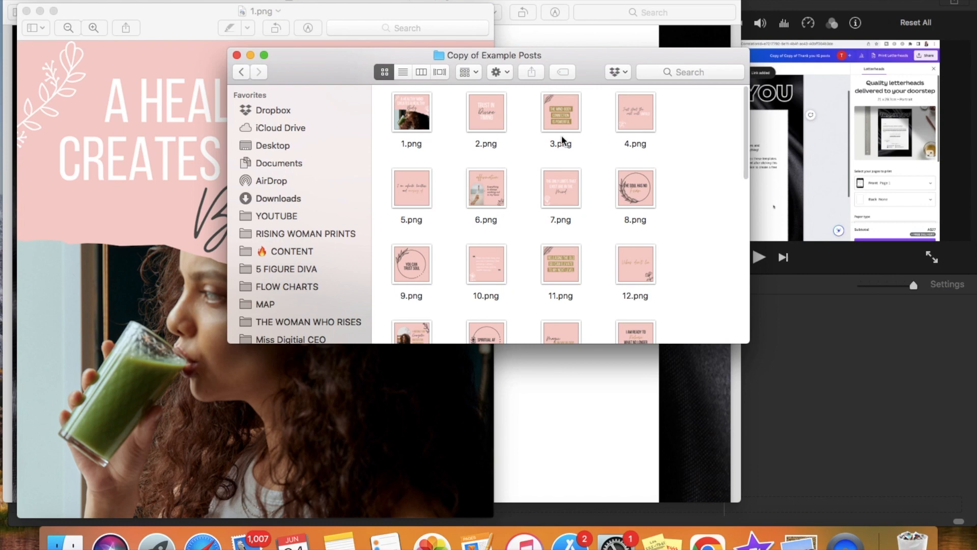
{"action": "double_click", "coordinate": [636, 117]}
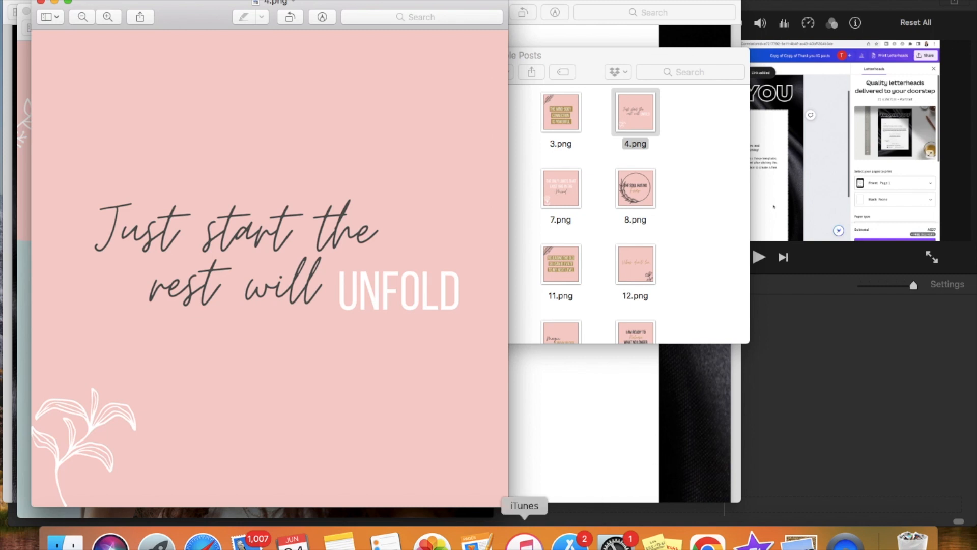
{"action": "left_click", "coordinate": [216, 534]}
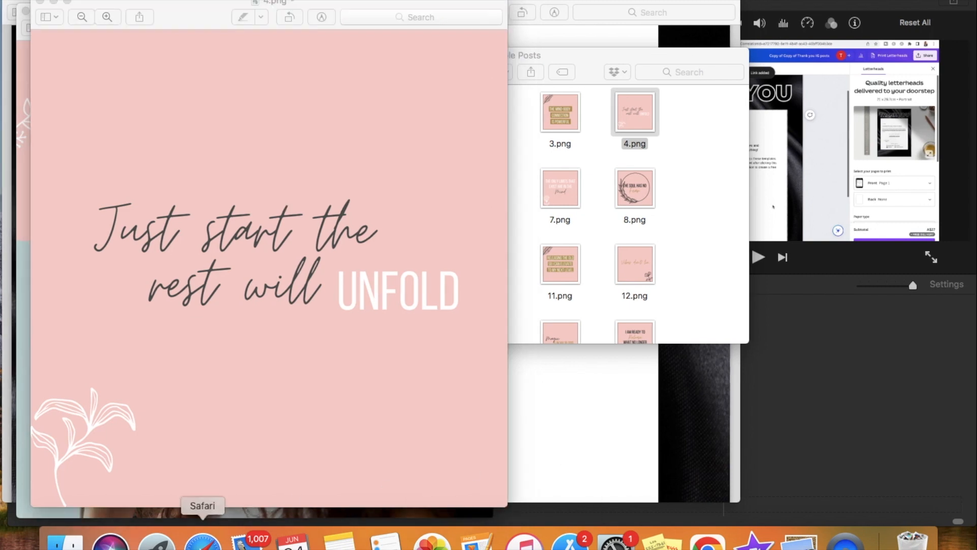
Review the first four quote post pages of the Copy of Example Posts design in Canva
{"action": "left_click", "coordinate": [925, 121]}
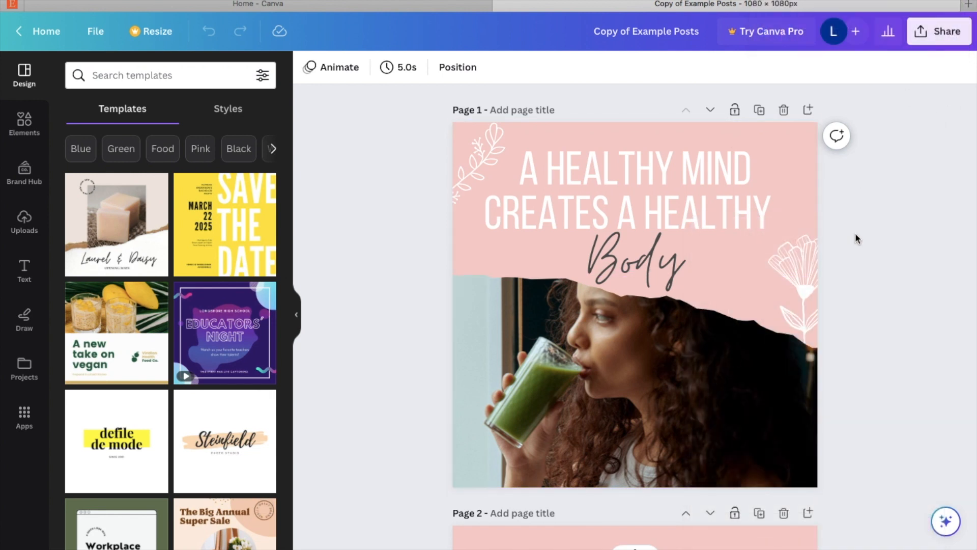
{"action": "scroll", "coordinate": [911, 203], "scroll_direction": "down", "scroll_amount": 10}
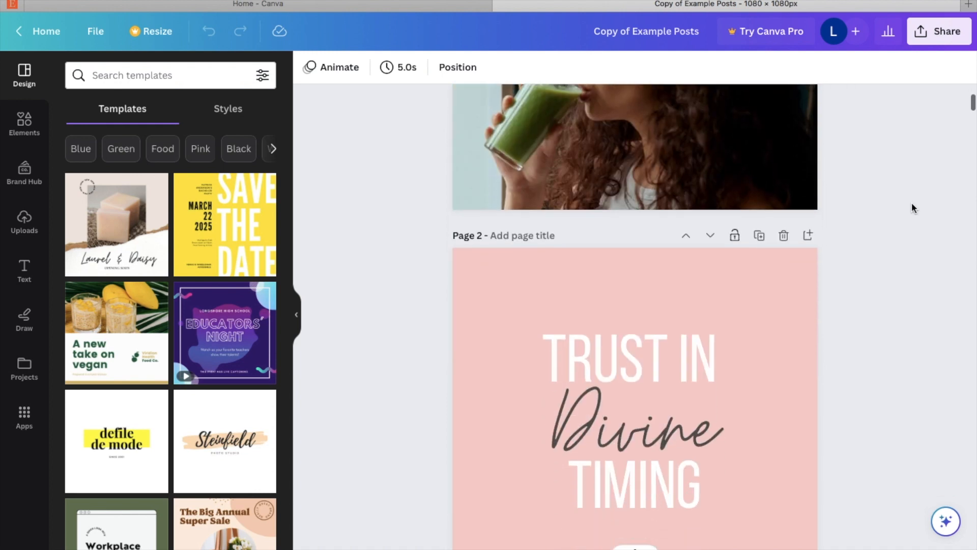
{"action": "scroll", "coordinate": [911, 202], "scroll_direction": "down", "scroll_amount": 10}
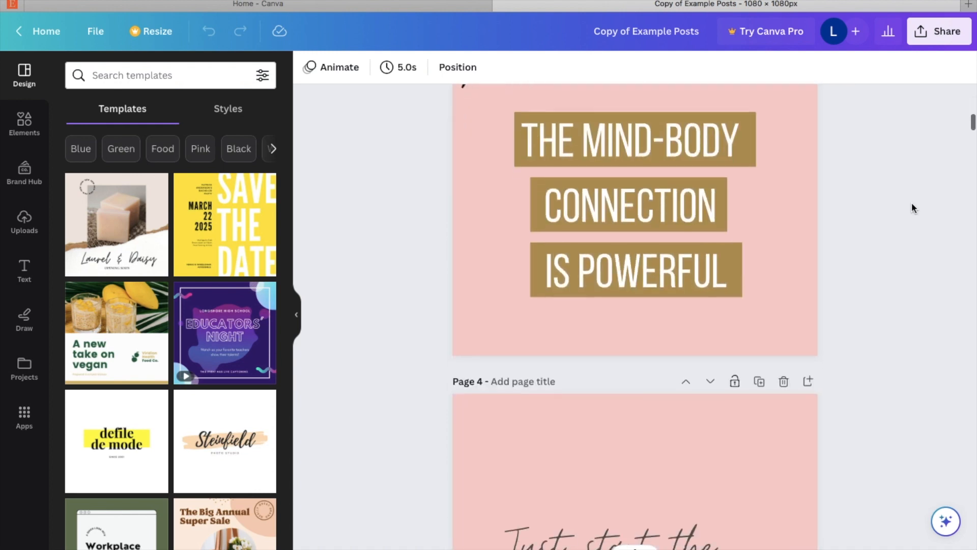
{"action": "scroll", "coordinate": [912, 203], "scroll_direction": "down", "scroll_amount": 1}
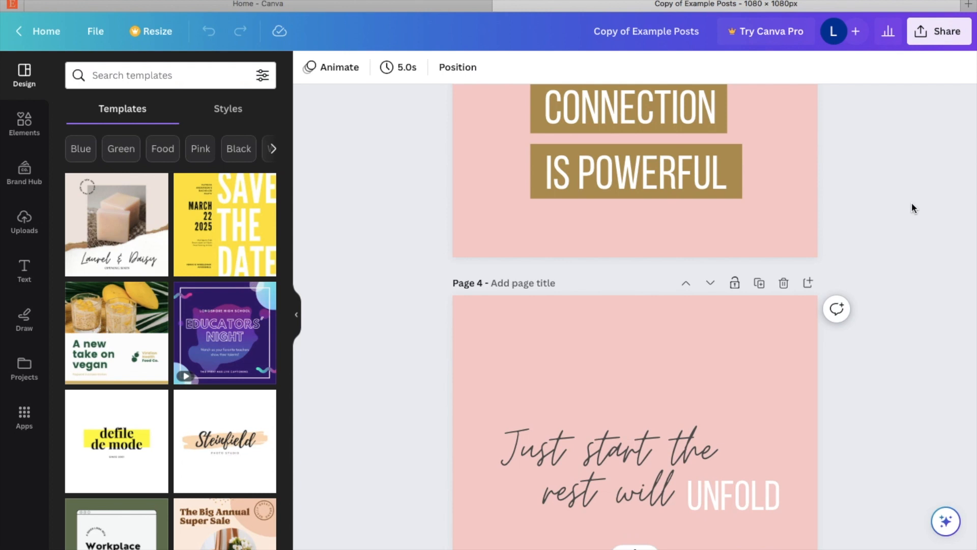
{"action": "scroll", "coordinate": [912, 207], "scroll_direction": "up", "scroll_amount": 10}
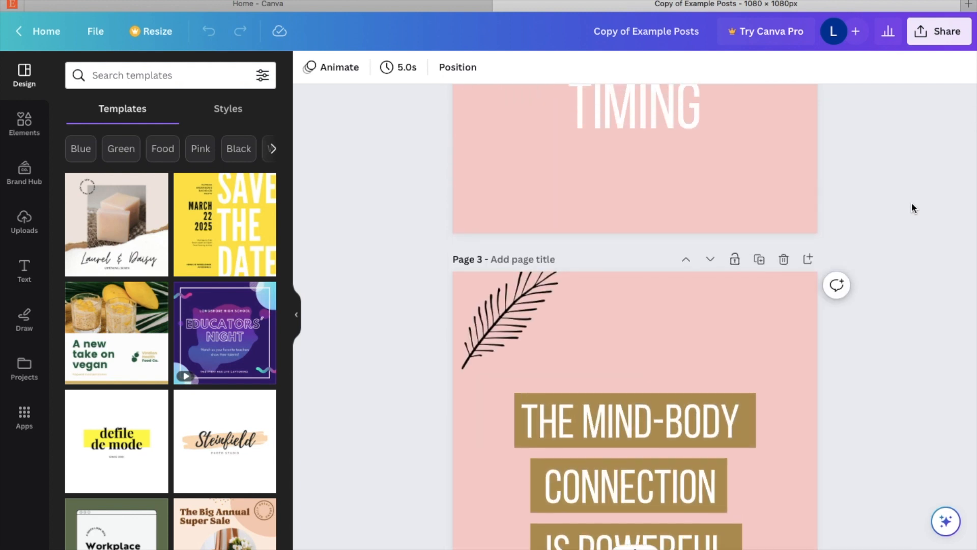
{"action": "scroll", "coordinate": [912, 207], "scroll_direction": "up", "scroll_amount": 5}
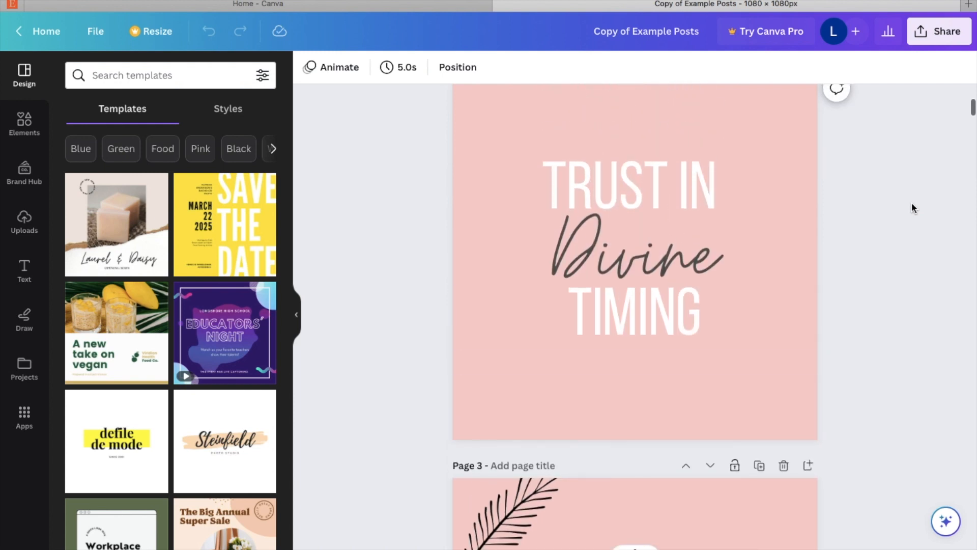